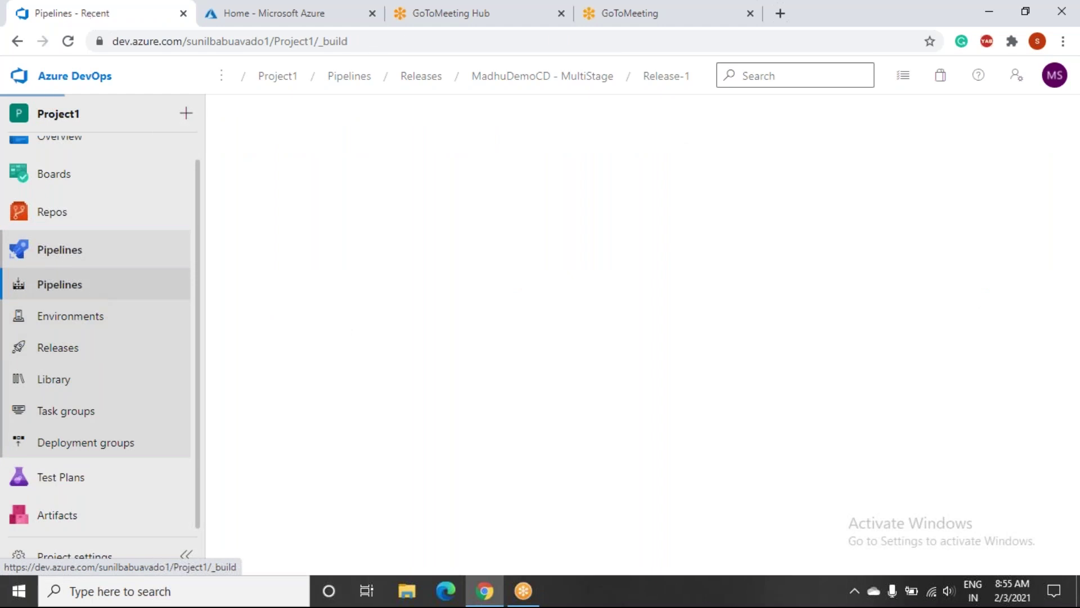
Review the project's existing pipelines and runs, including the contents of the MadhuBuildDefinition folder
click(286, 163)
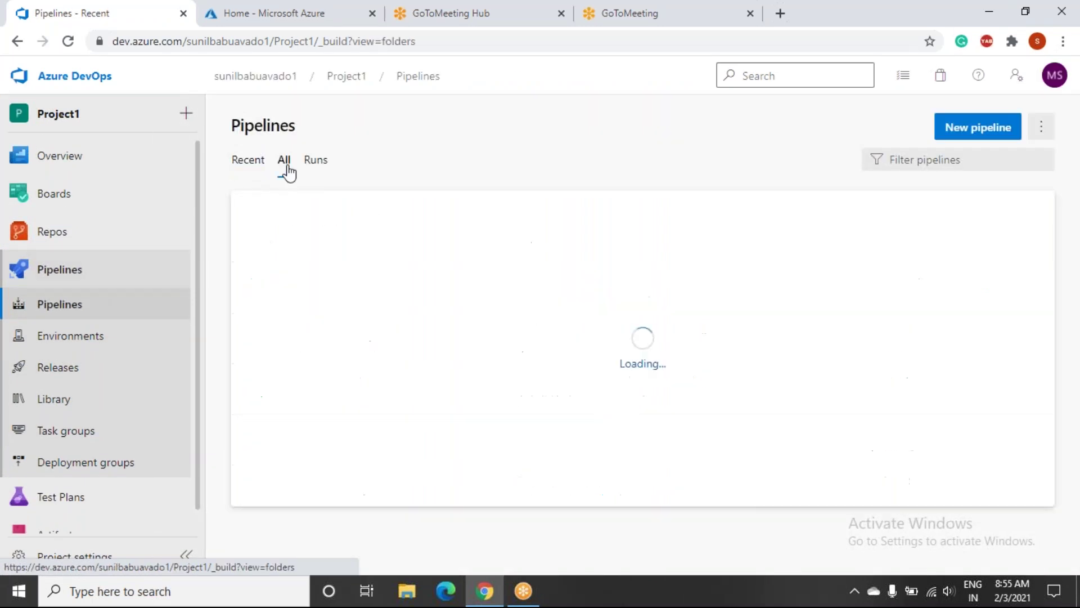
click(325, 163)
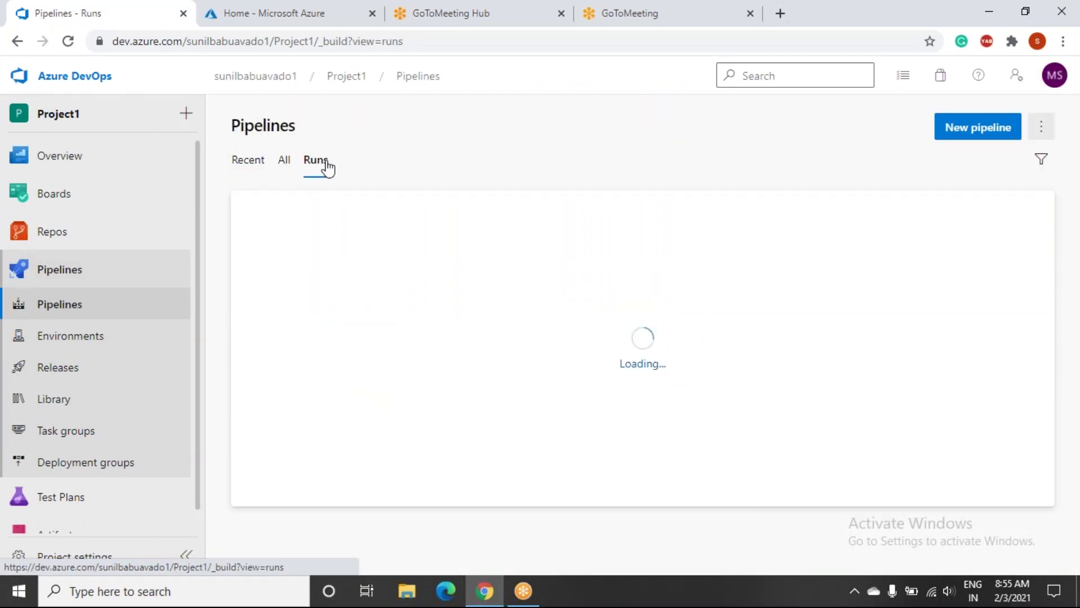
click(965, 126)
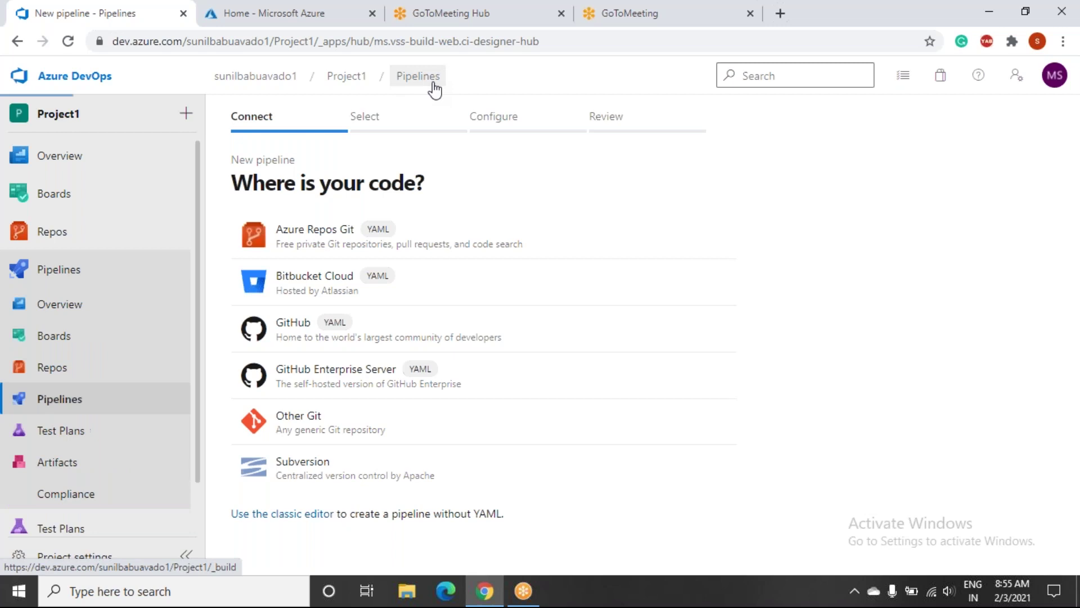
click(417, 76)
click(284, 159)
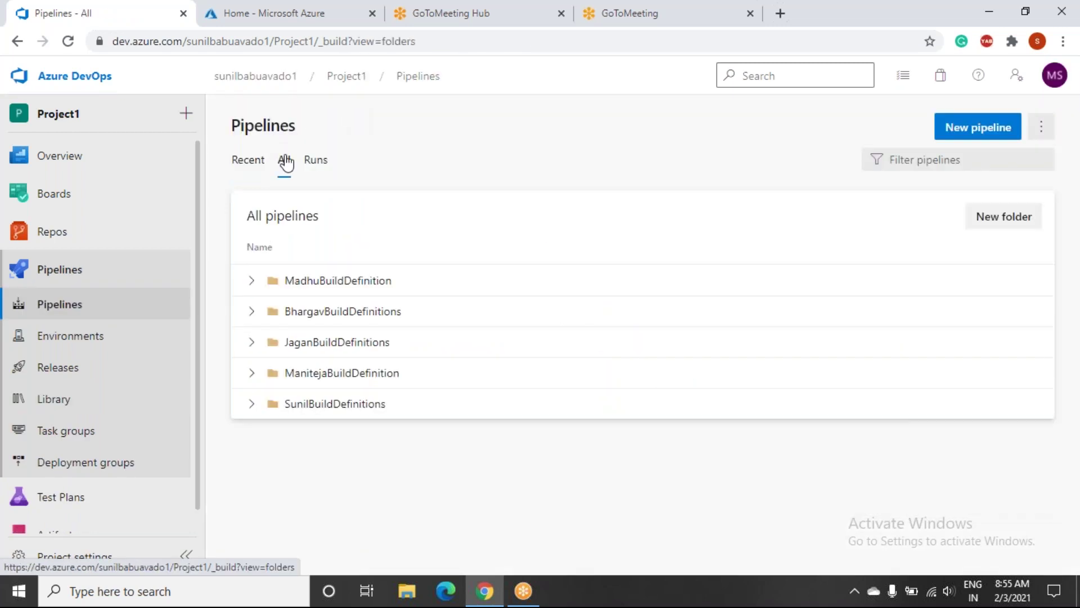
click(252, 281)
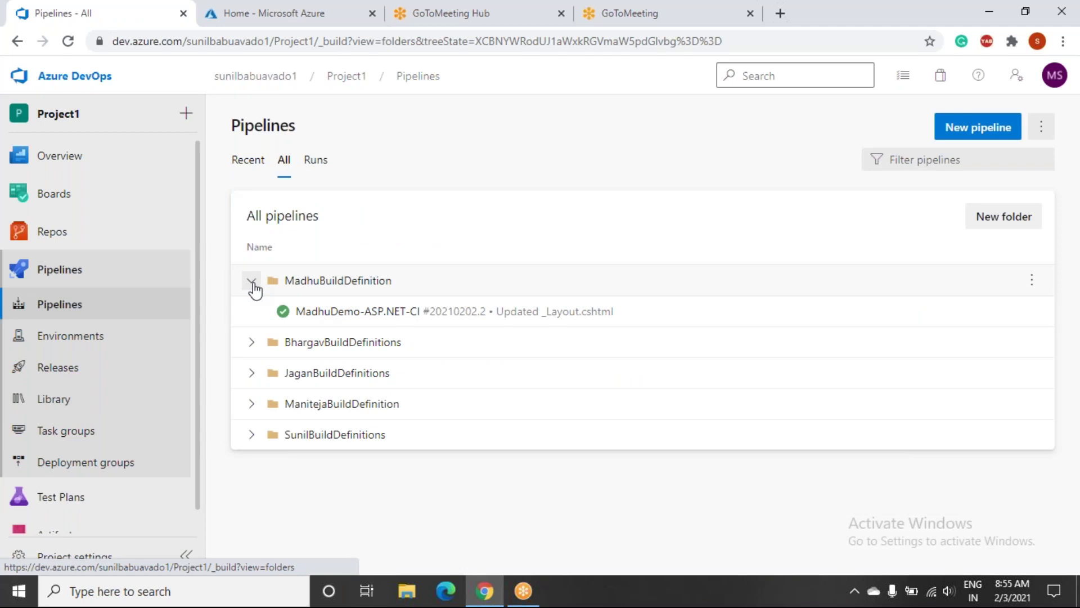
click(252, 281)
Start a new pipeline using the classic editor instead of YAML
click(972, 127)
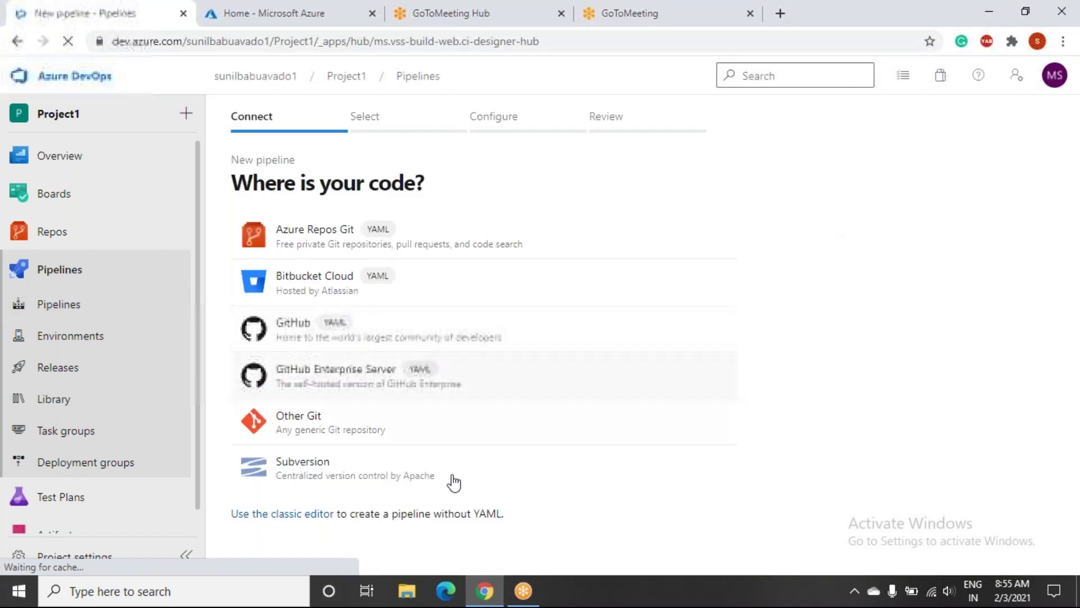
click(293, 518)
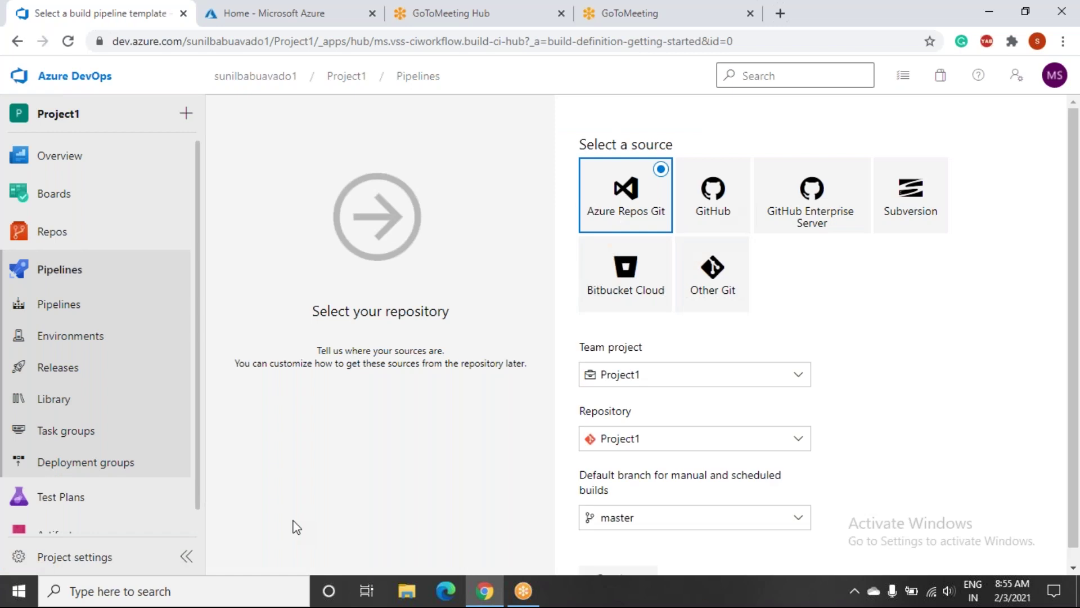
scroll(702, 347, down, 1)
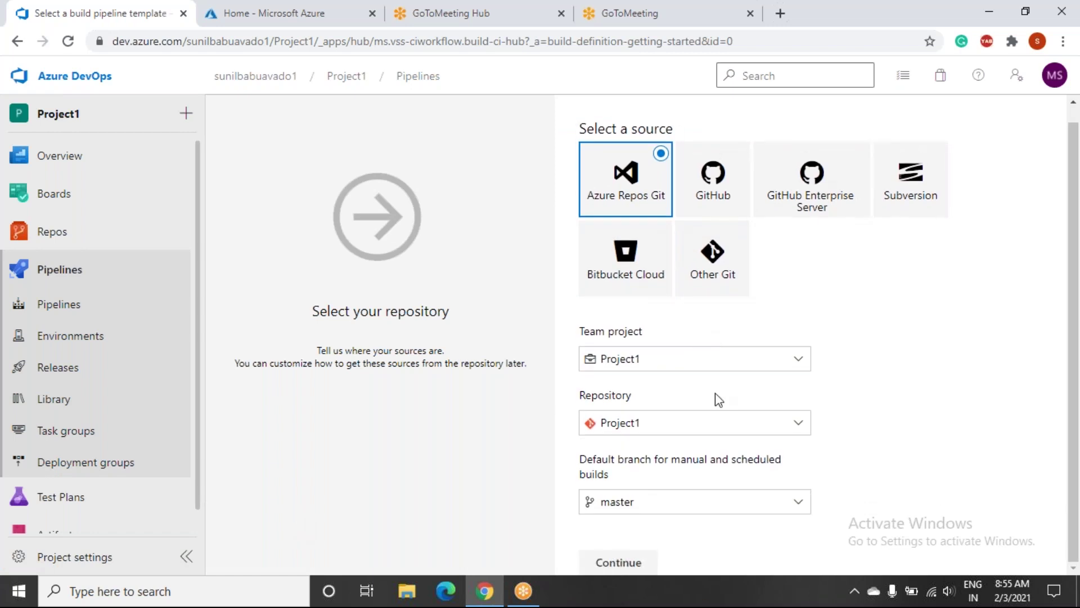
click(620, 563)
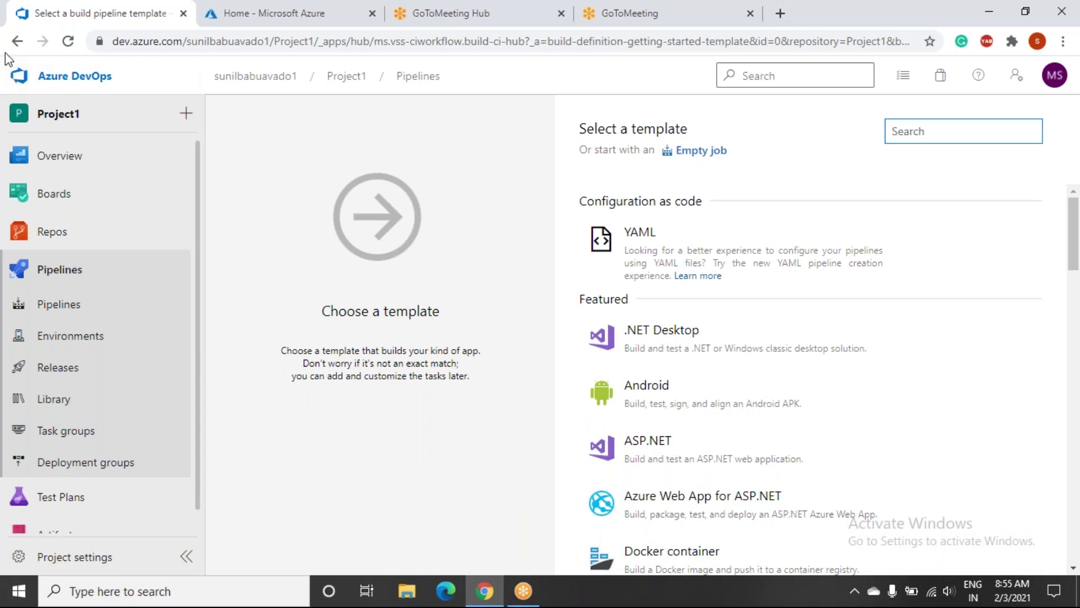
click(17, 41)
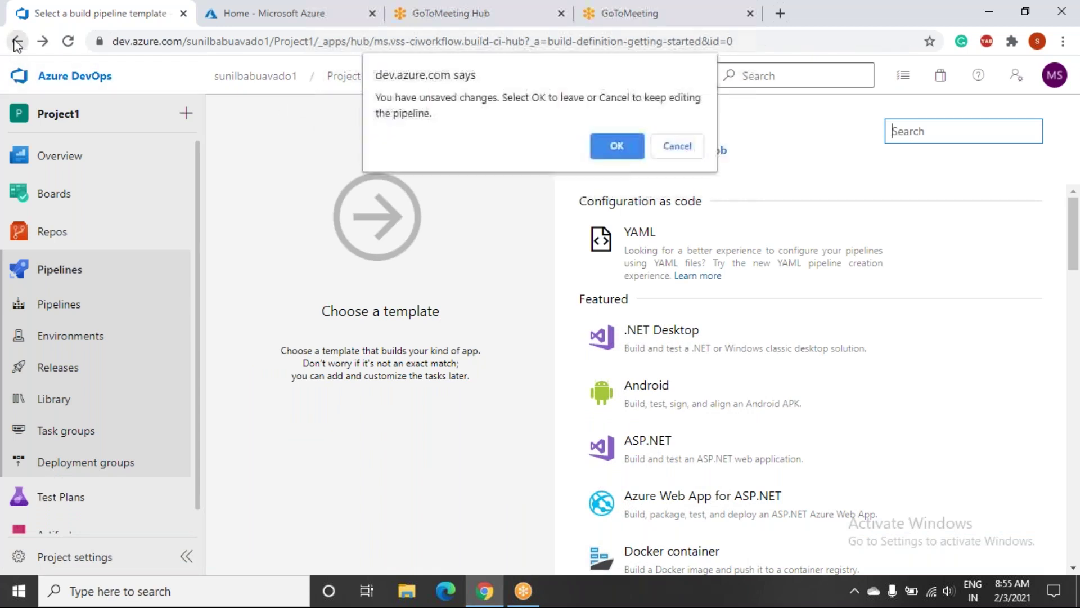
click(610, 151)
Choose MadhuADORepo as the Azure Repos Git source repository and start the pipeline from an empty job
scroll(896, 428, down, 1)
click(700, 430)
click(692, 453)
scroll(691, 495, down, 1)
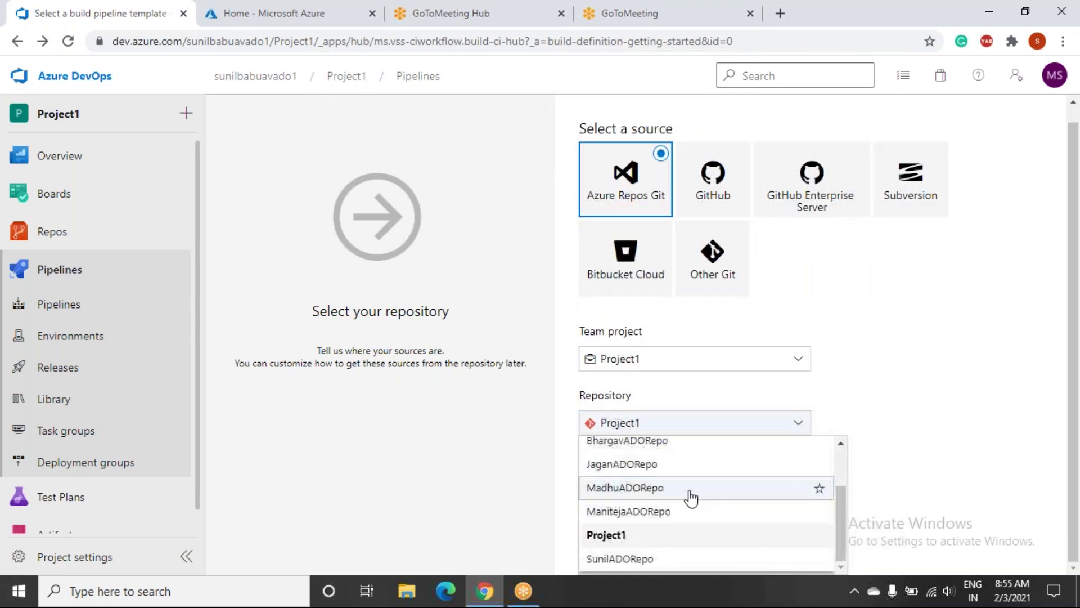
click(668, 496)
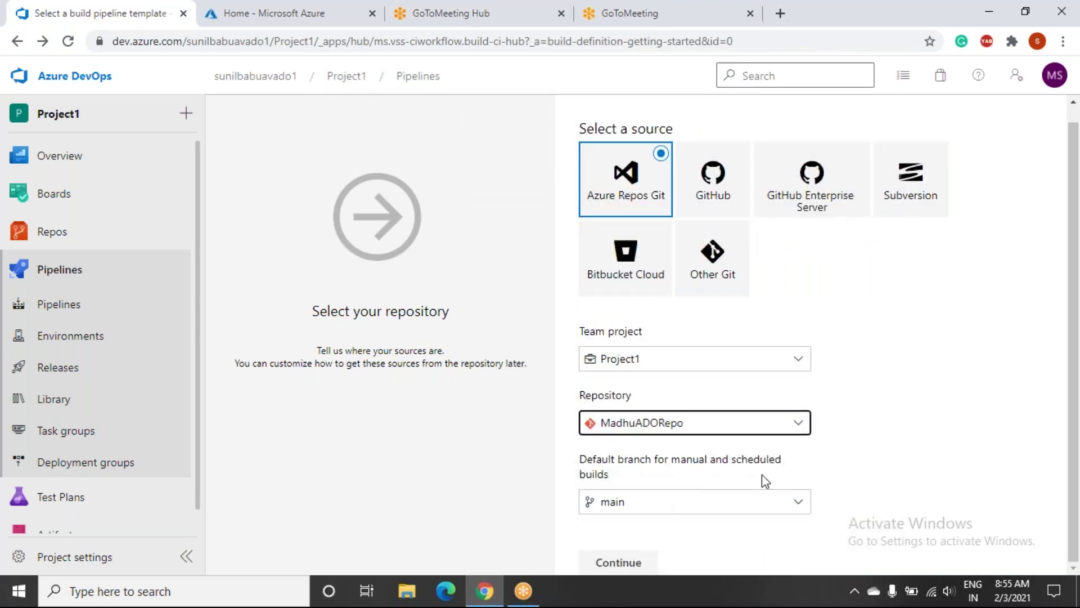
click(625, 563)
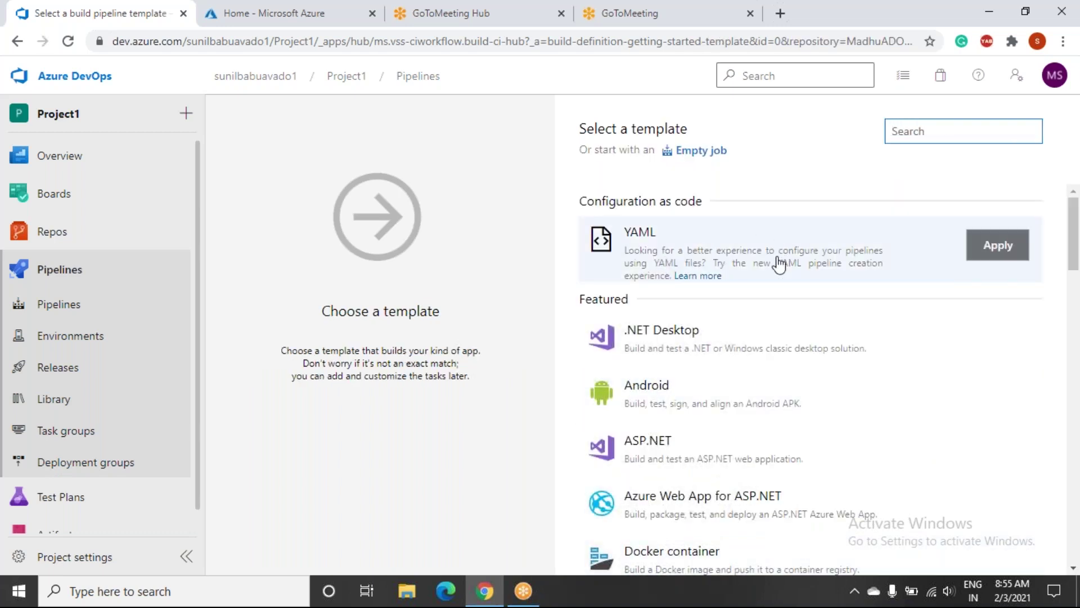
click(706, 156)
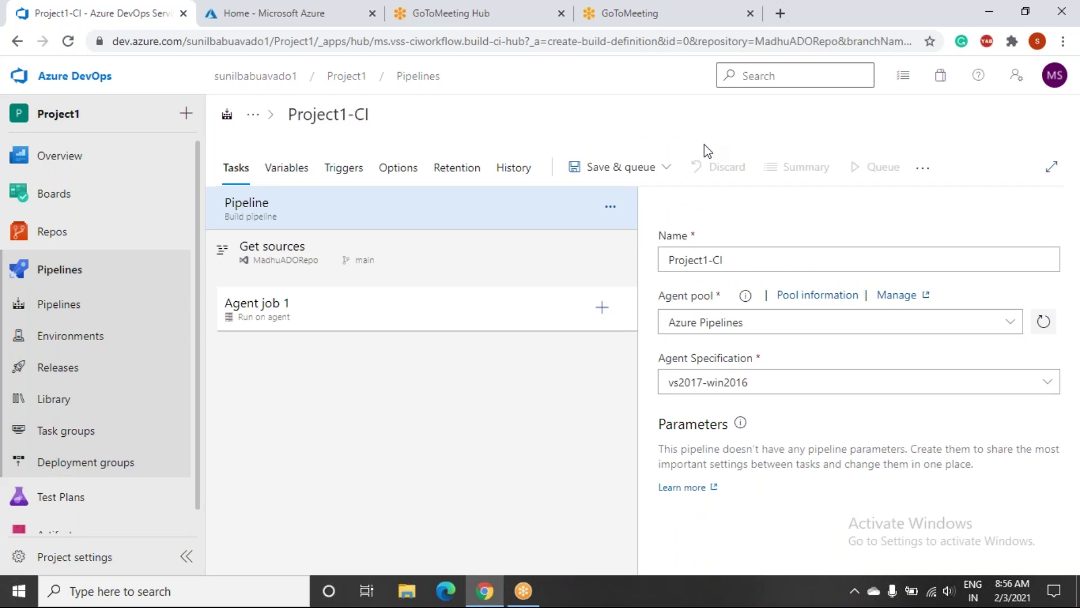
Name the new build pipeline MadhuEmptyCI
click(783, 265)
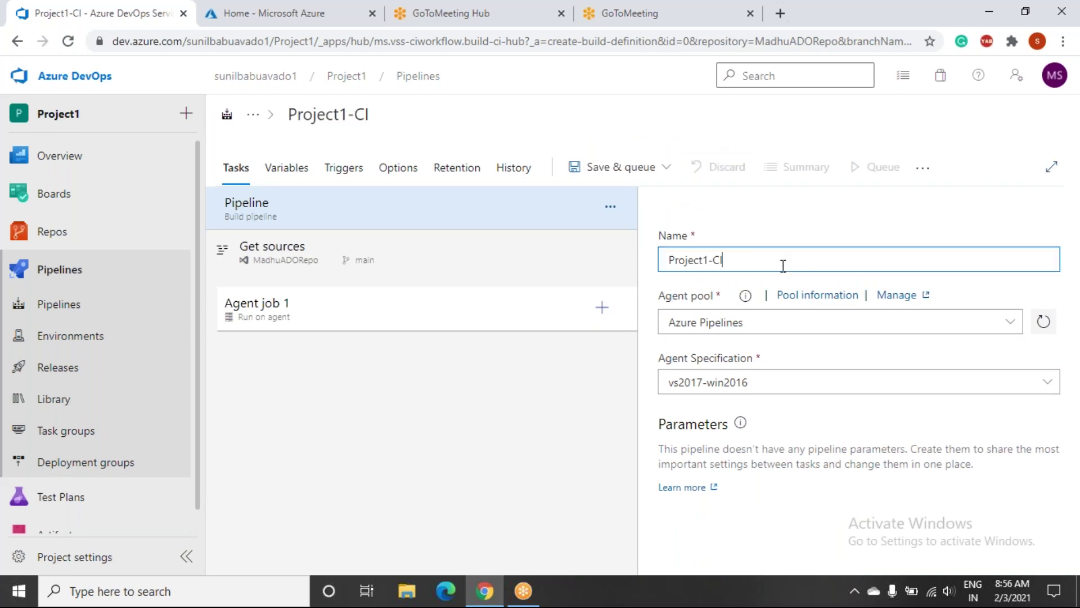
key(BackSpace)
key(BackSpace)
key(BackSpace)
key(BackSpace)
key(BackSpace)
key(BackSpace)
key(BackSpace)
key(BackSpace)
key(BackSpace)
key(BackSpace)
key(BackSpace)
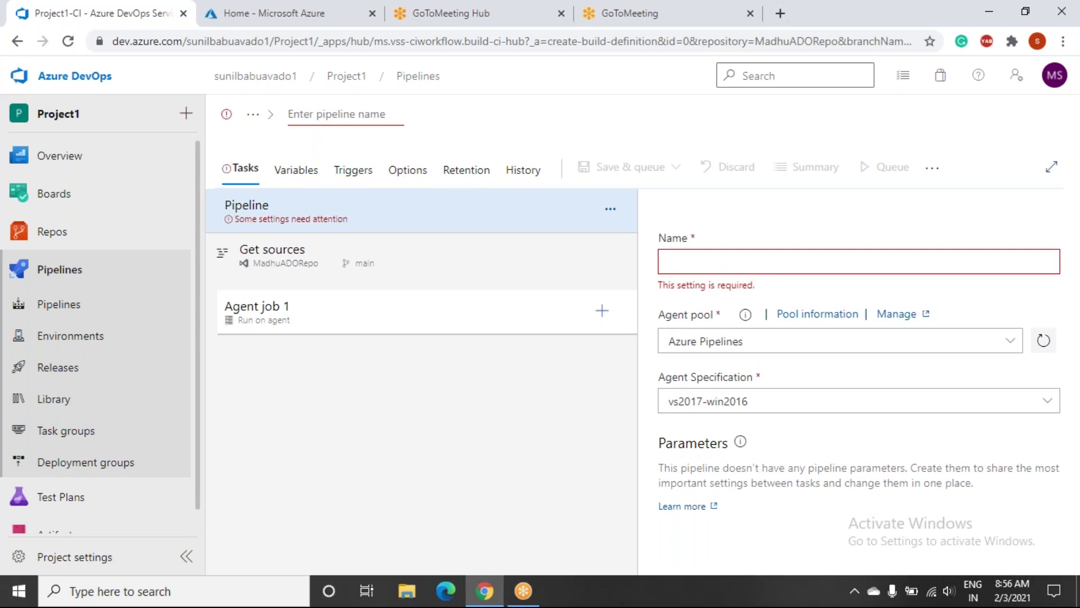
text(P)
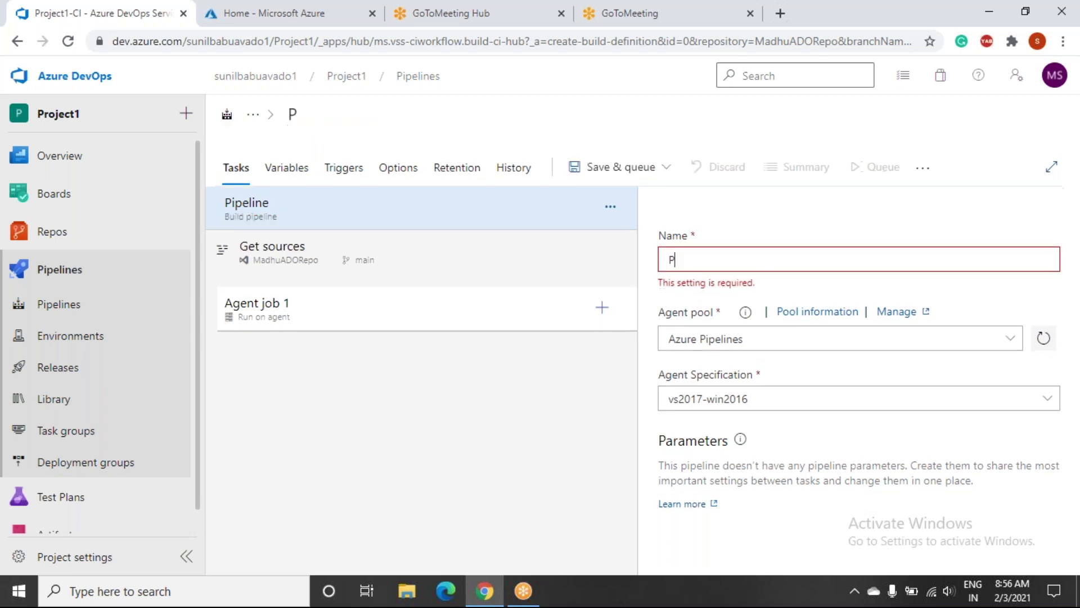
key(BackSpace)
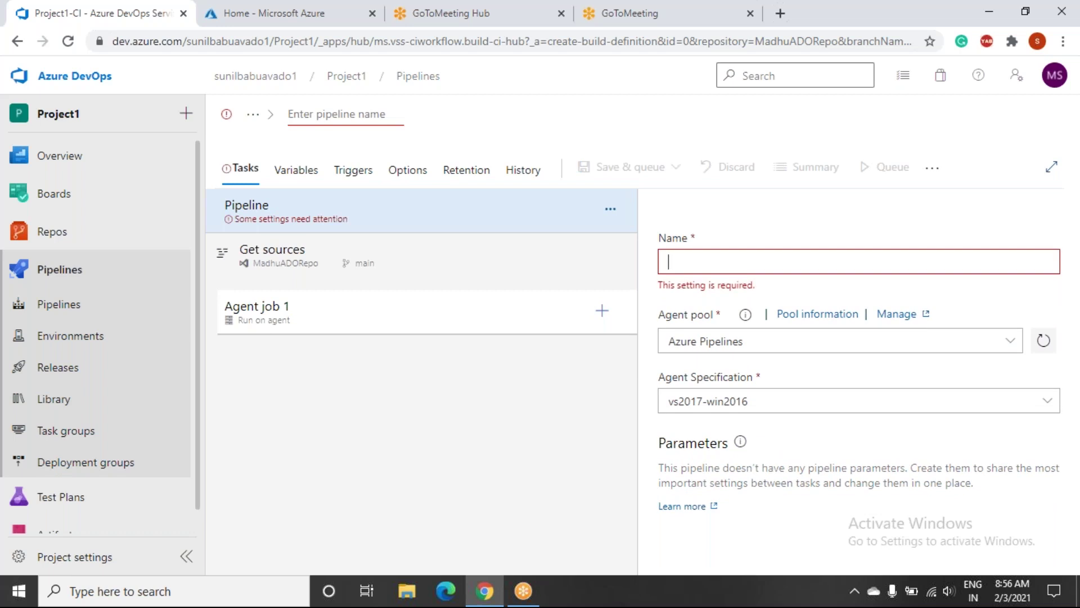
text(Mad)
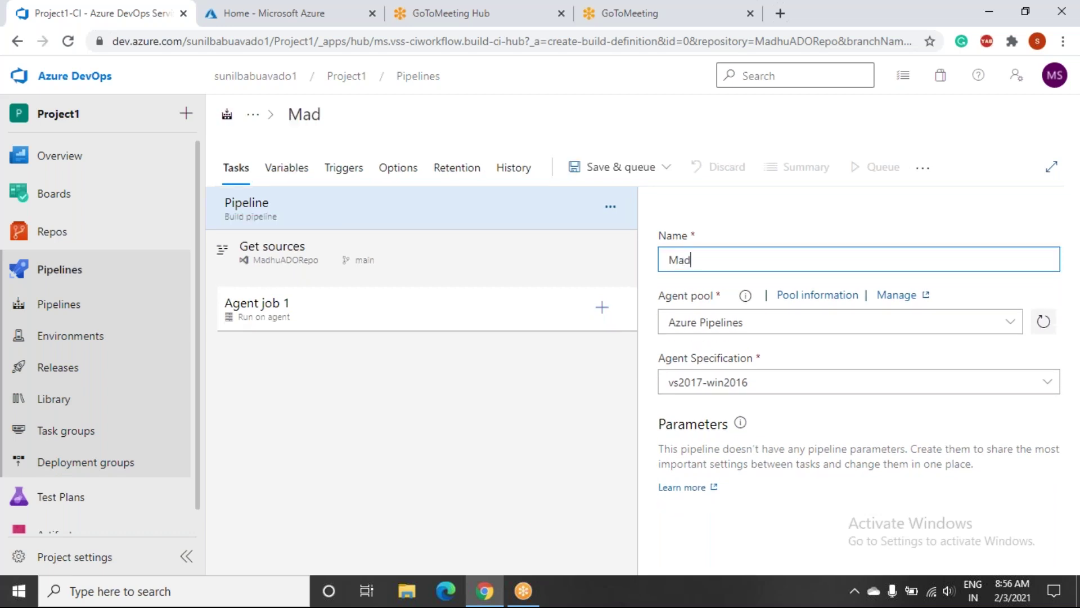
text(huEmp)
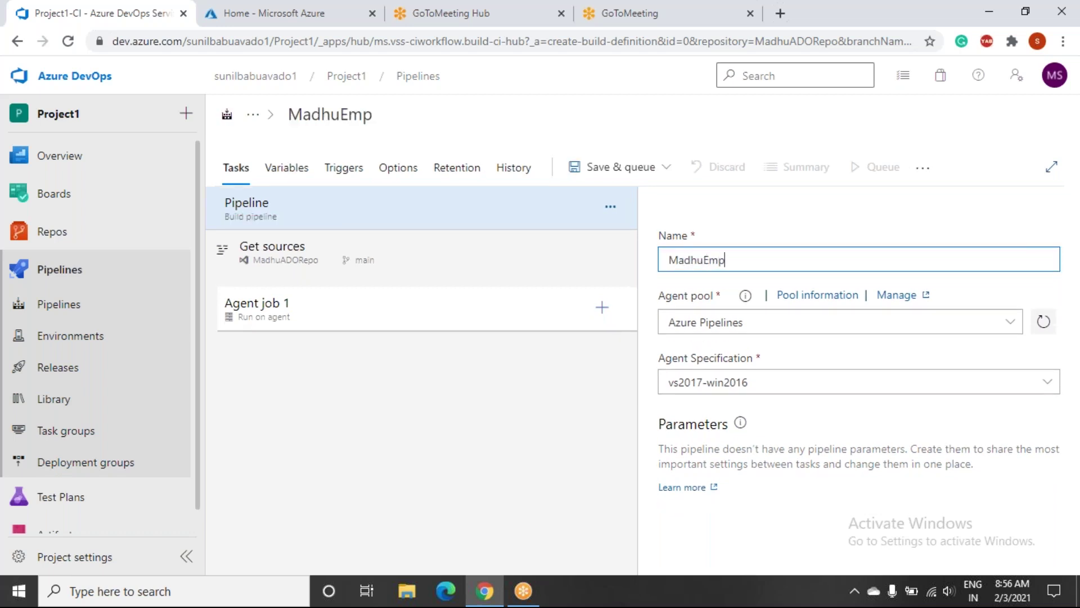
text(tyCI)
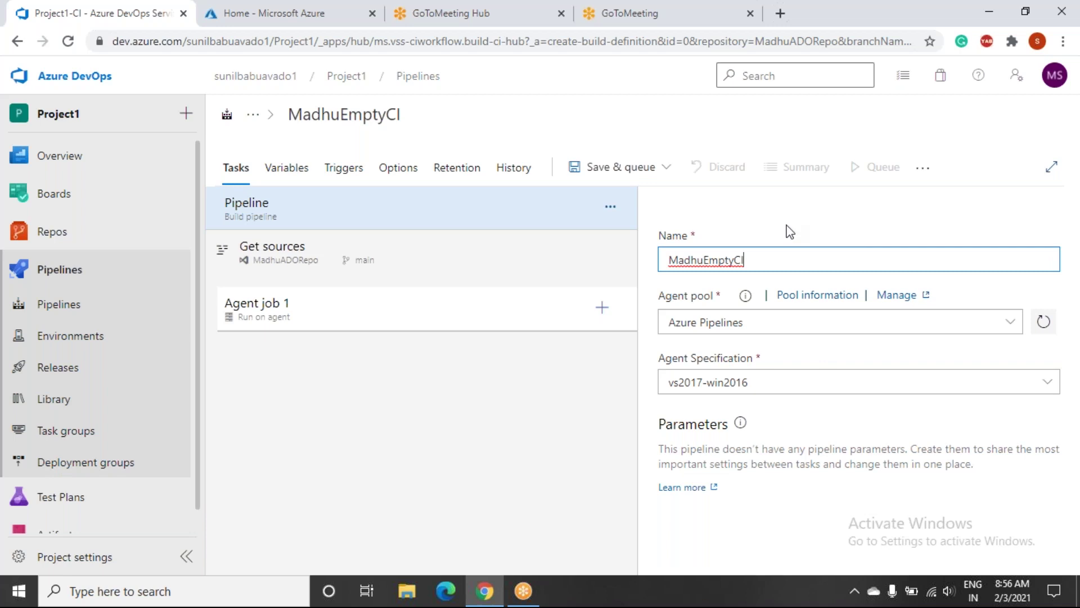
Save the pipeline in the MadhuBuildDefinition folder without queuing a build
click(650, 171)
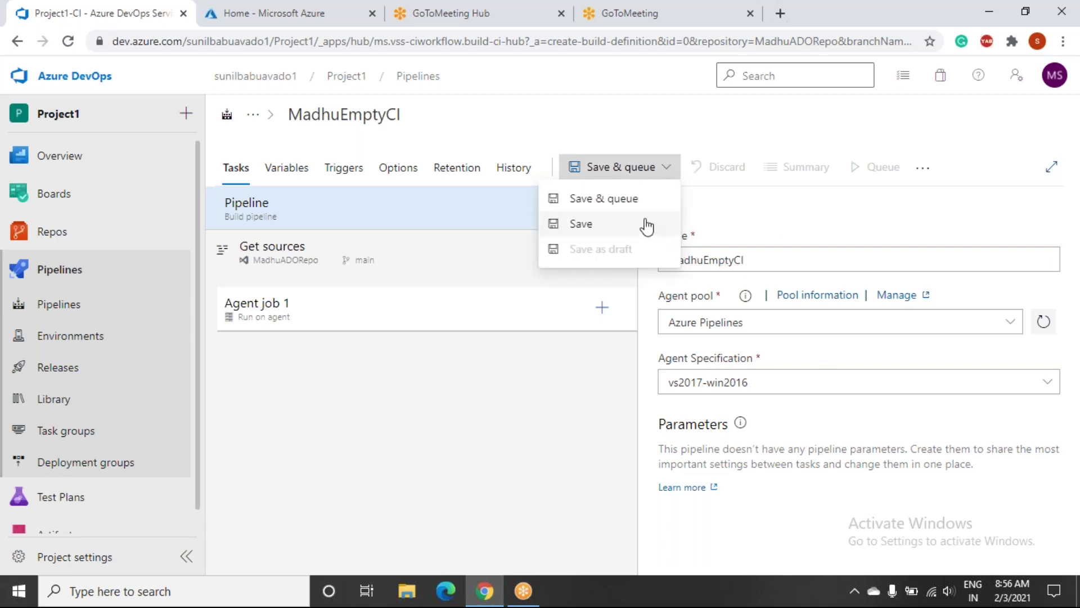
click(615, 227)
click(704, 292)
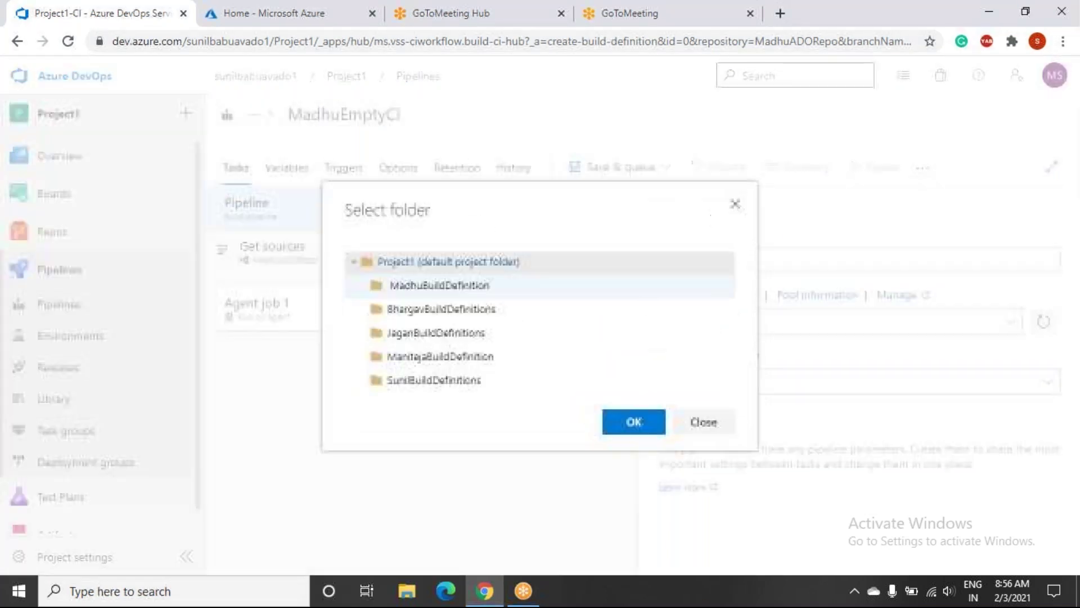
click(436, 288)
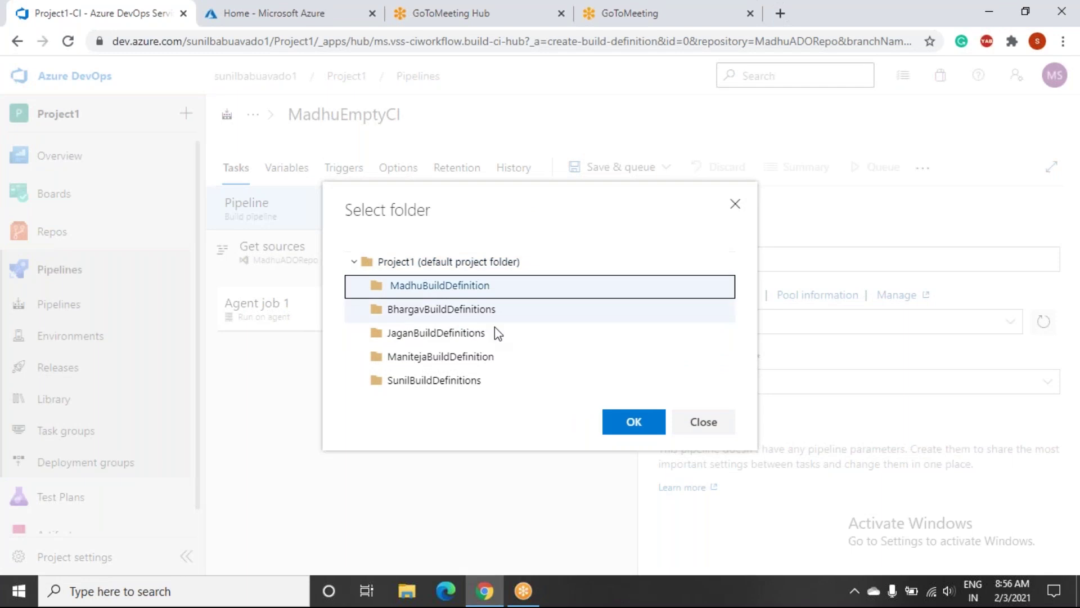
click(626, 426)
click(629, 414)
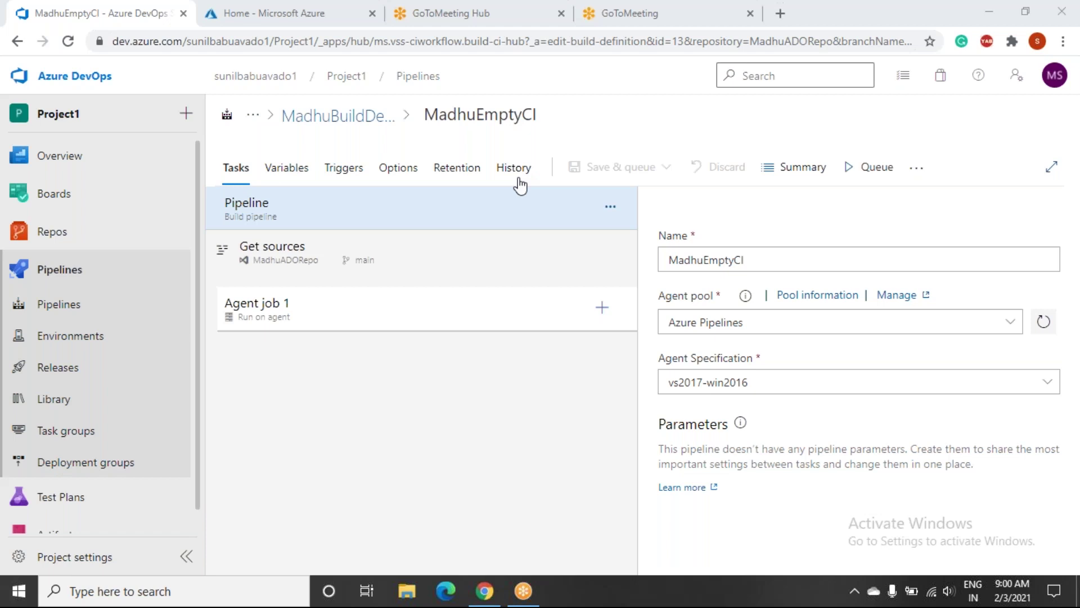
Examine the pipeline's variables, variable groups, triggers, build options, retention settings and change history
click(302, 172)
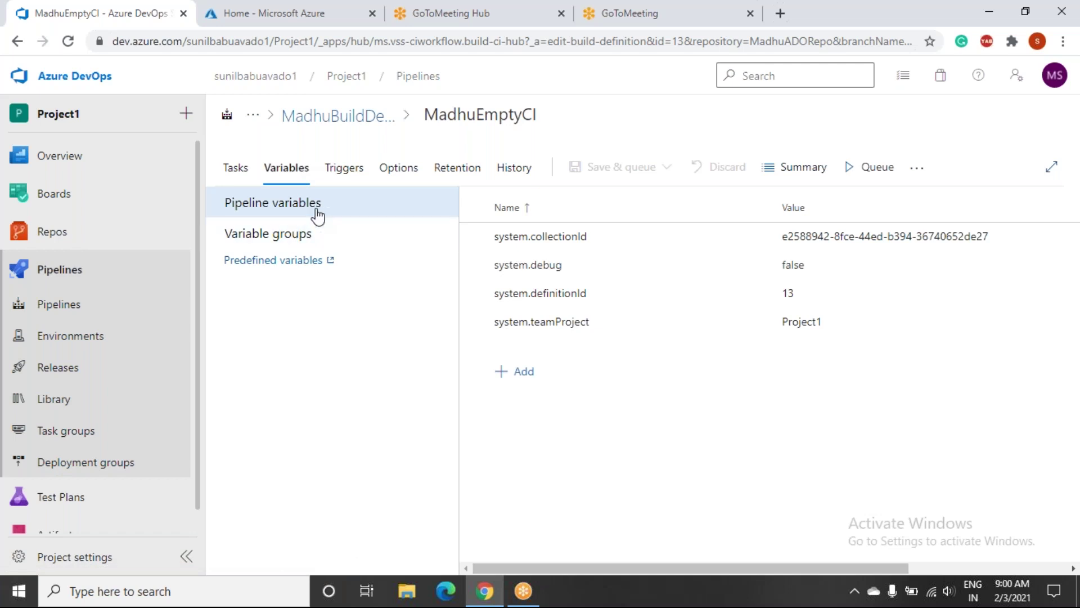
click(291, 238)
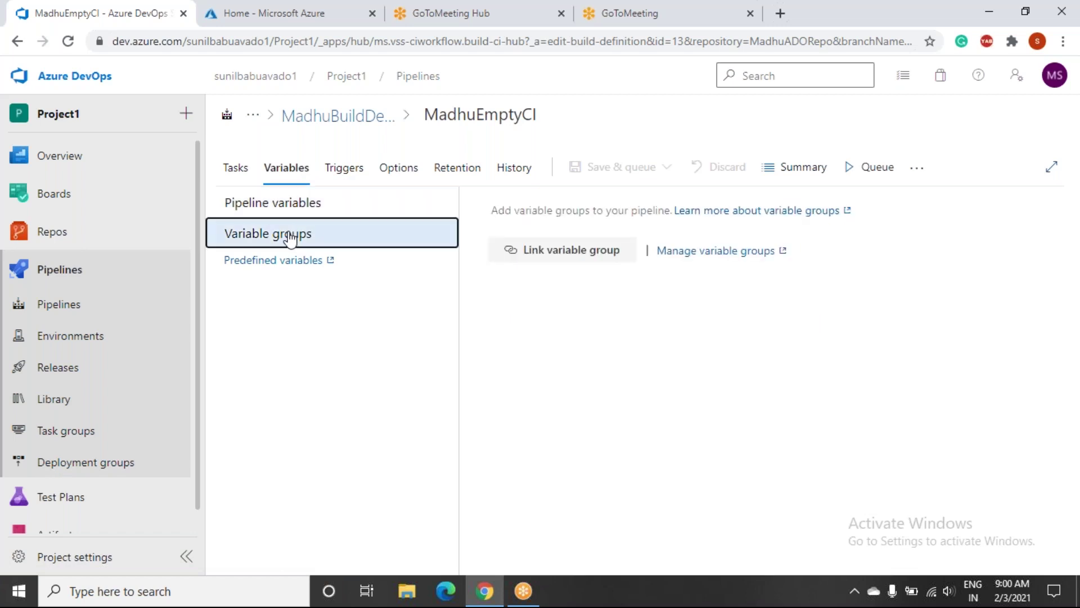
click(286, 212)
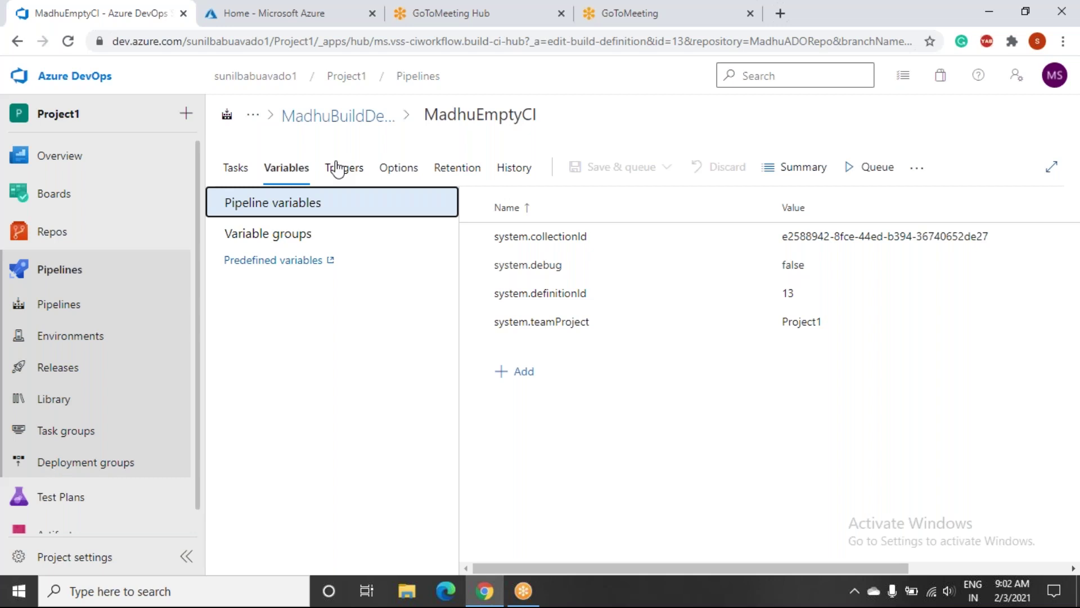
click(338, 169)
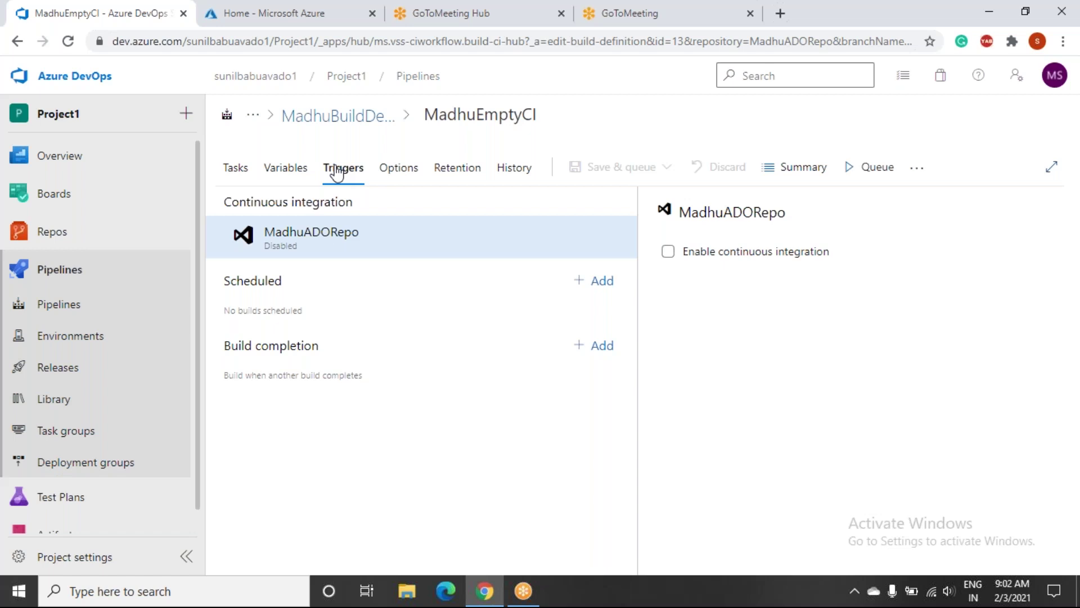
click(382, 179)
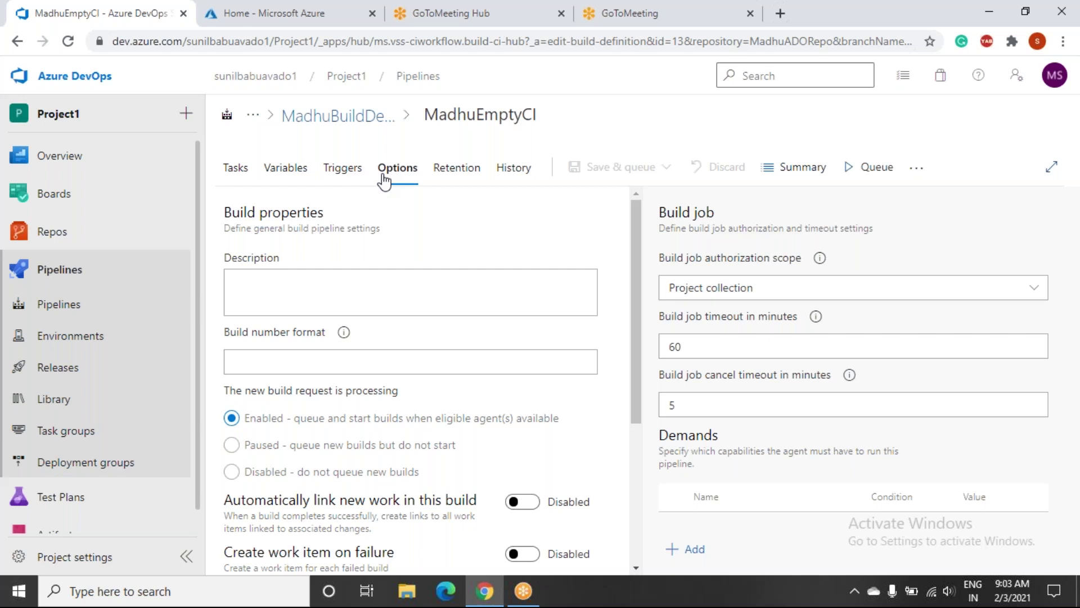
click(445, 172)
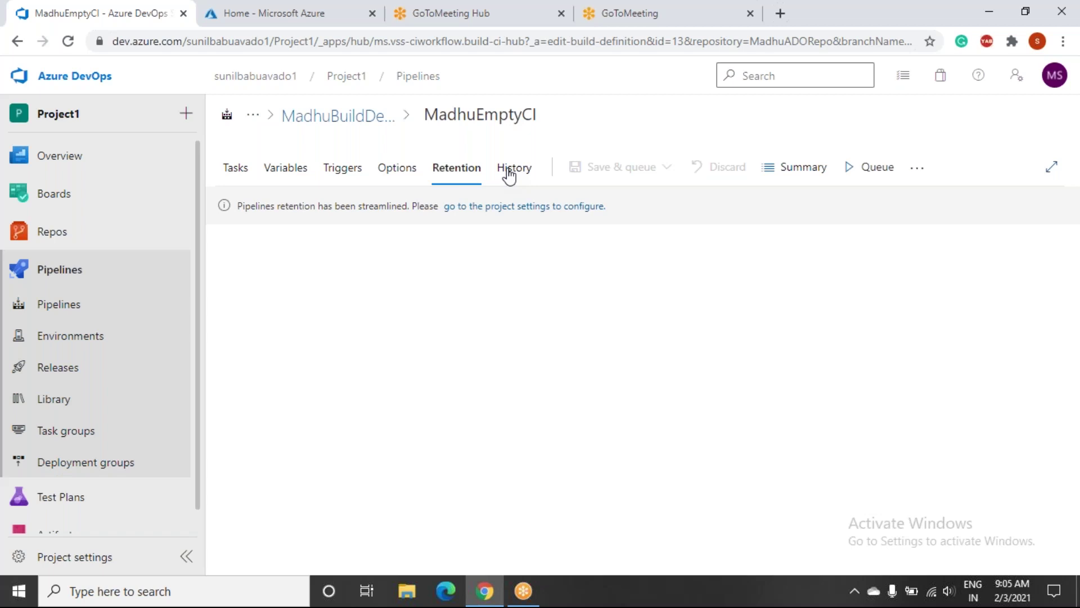
click(509, 172)
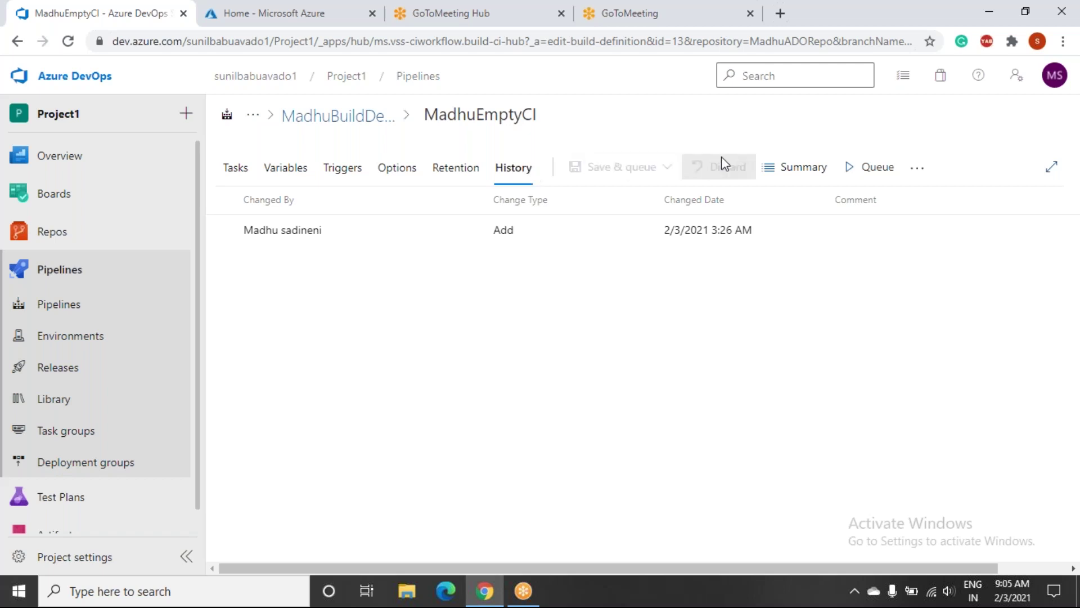
Return to the pipeline's task definition and rename the pipeline to MadhuEmpty-CI
click(243, 177)
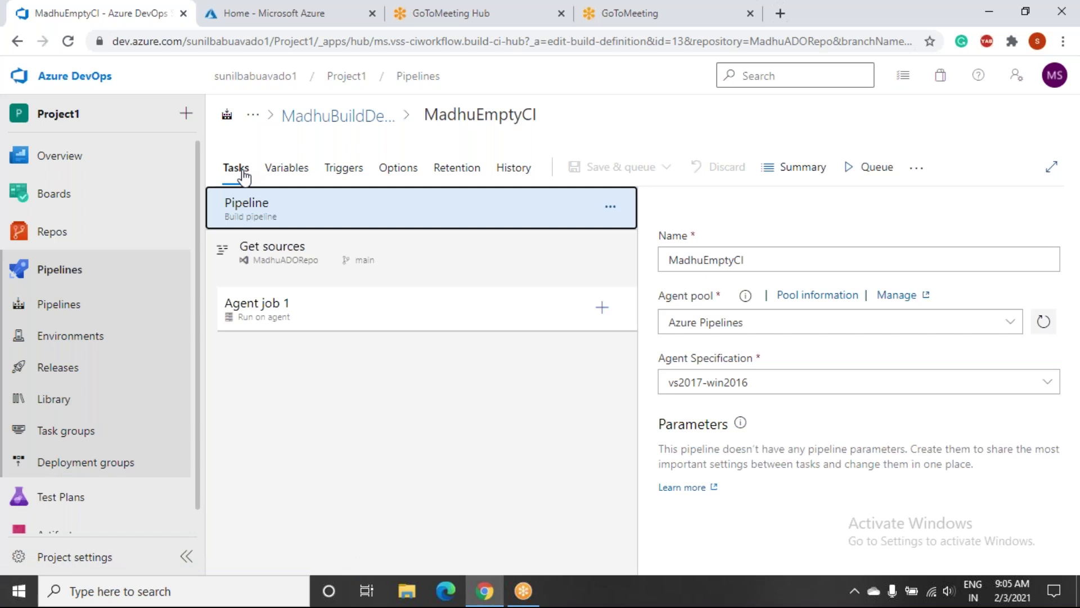
click(525, 115)
click(525, 115)
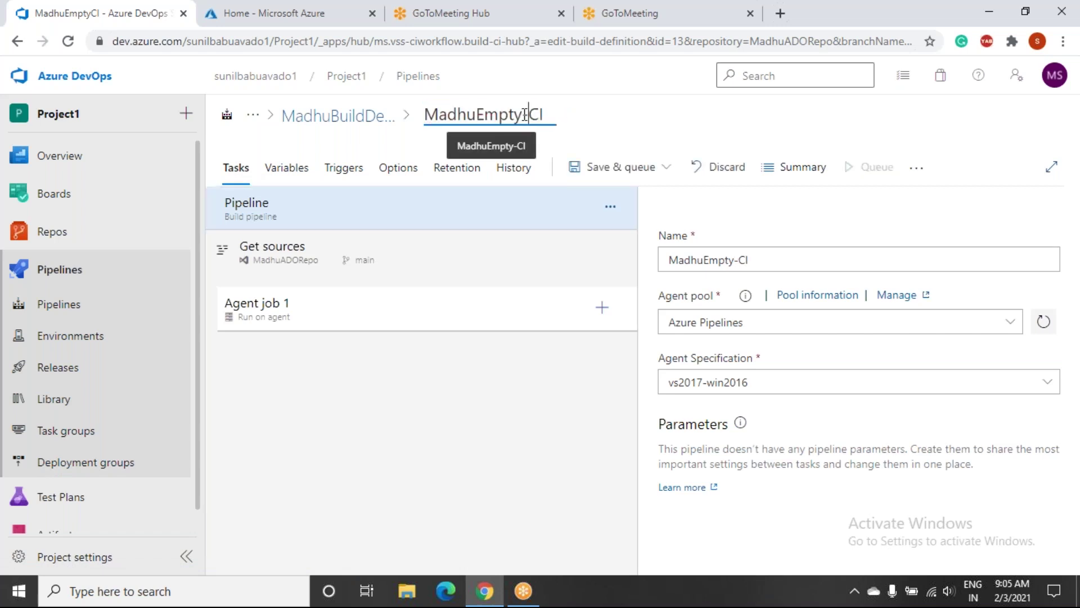
text(-)
click(613, 132)
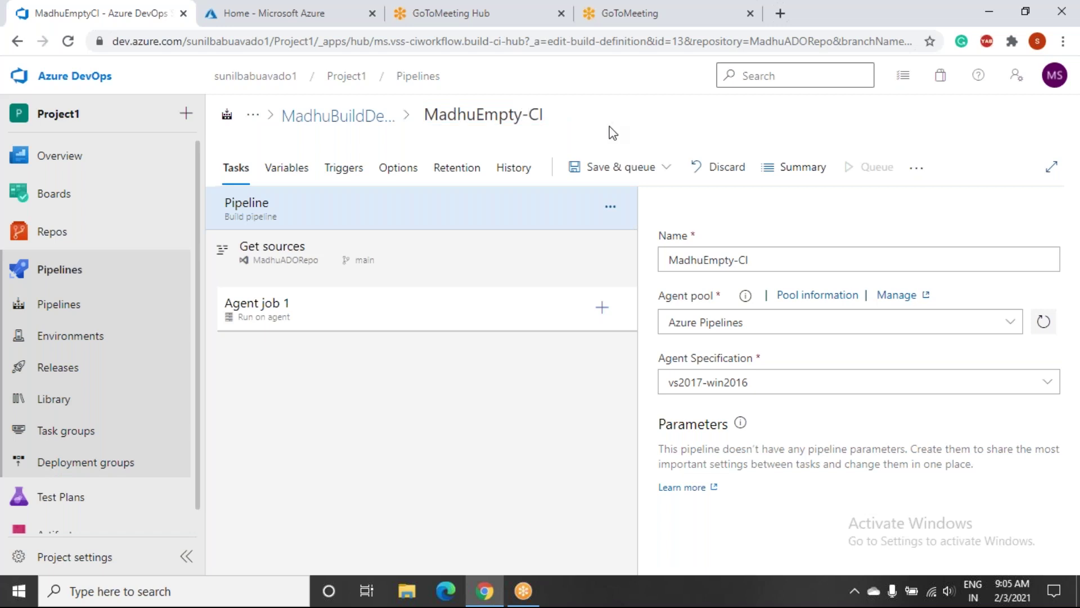
Save the renamed pipeline without queuing a build or adding a comment, and view its change history
click(668, 170)
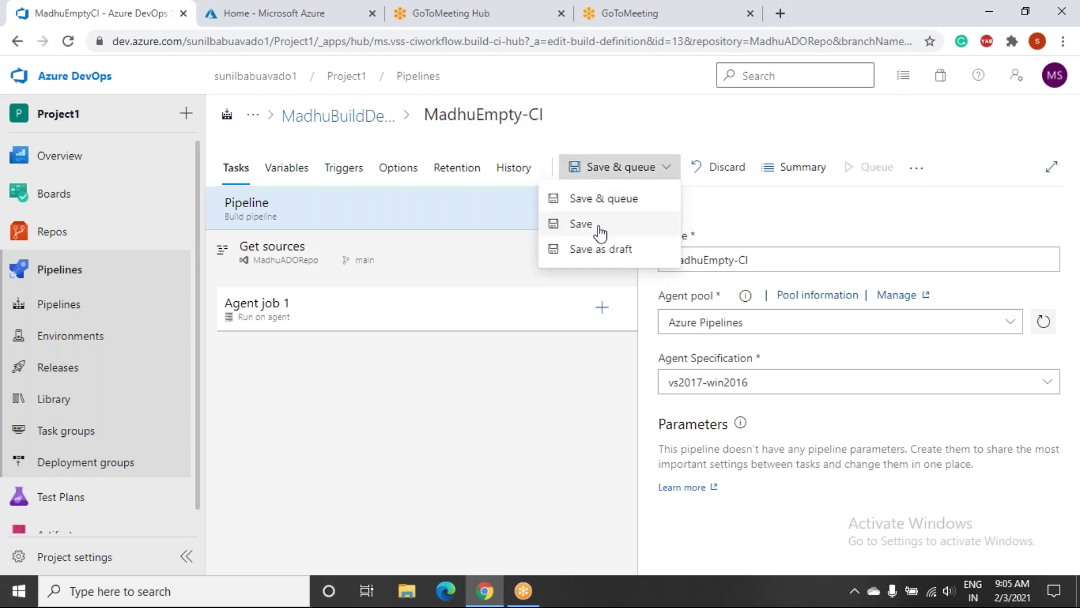
click(598, 225)
click(608, 378)
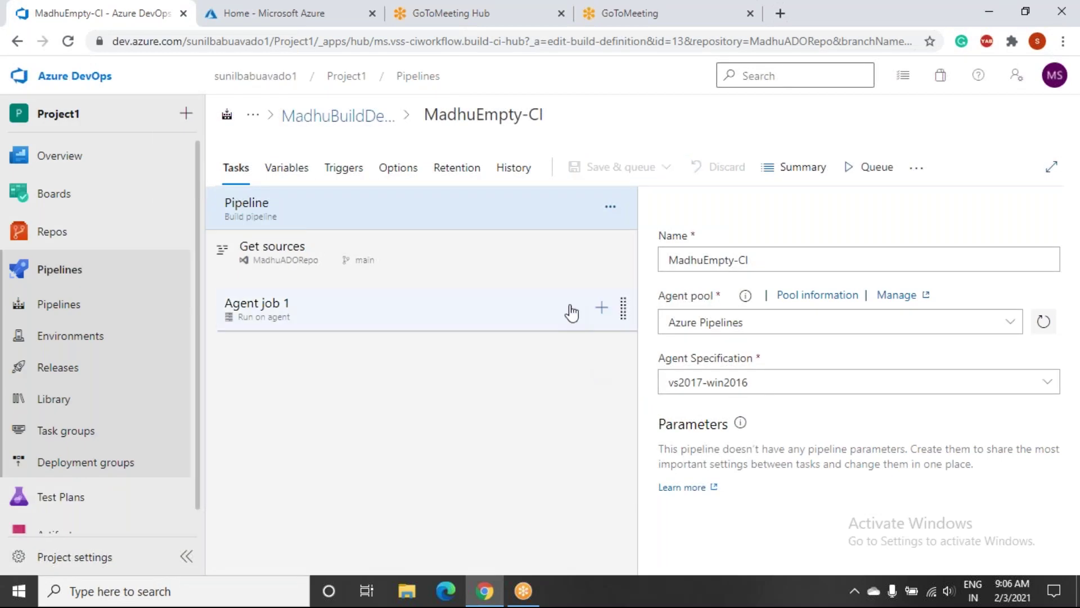
click(513, 168)
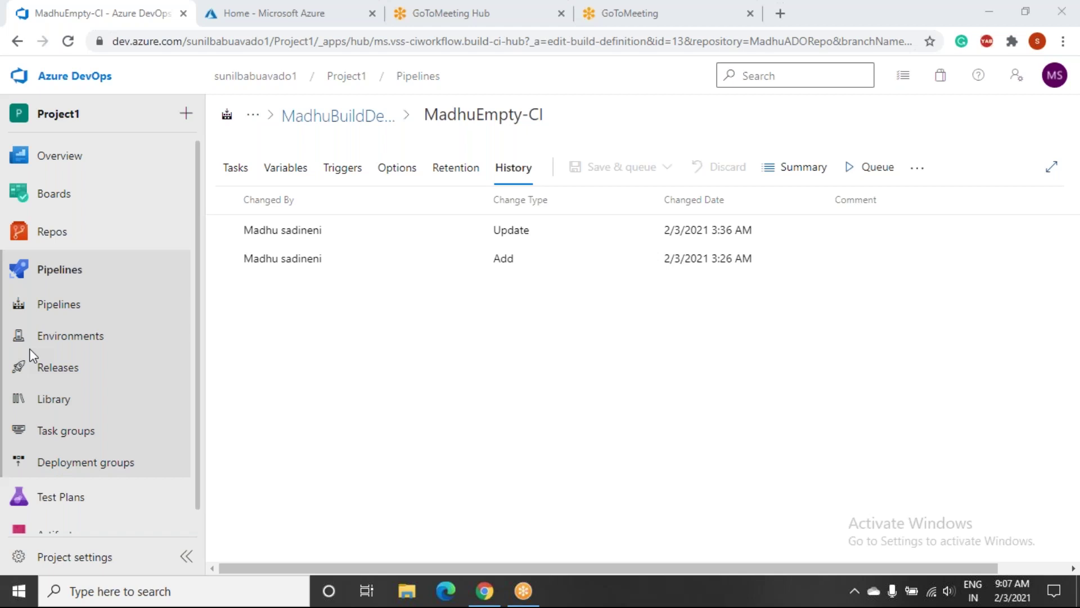
mouse_move(1013, 589)
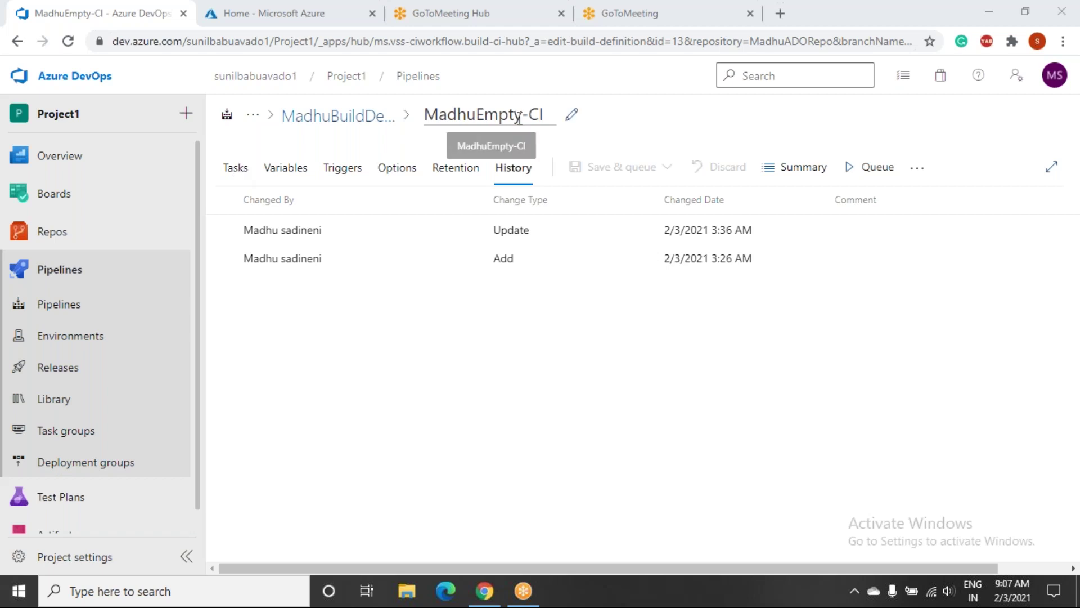
Return to the pipeline's task definition and remove the hyphen from its name to make it MadhuEmptyCI
click(244, 167)
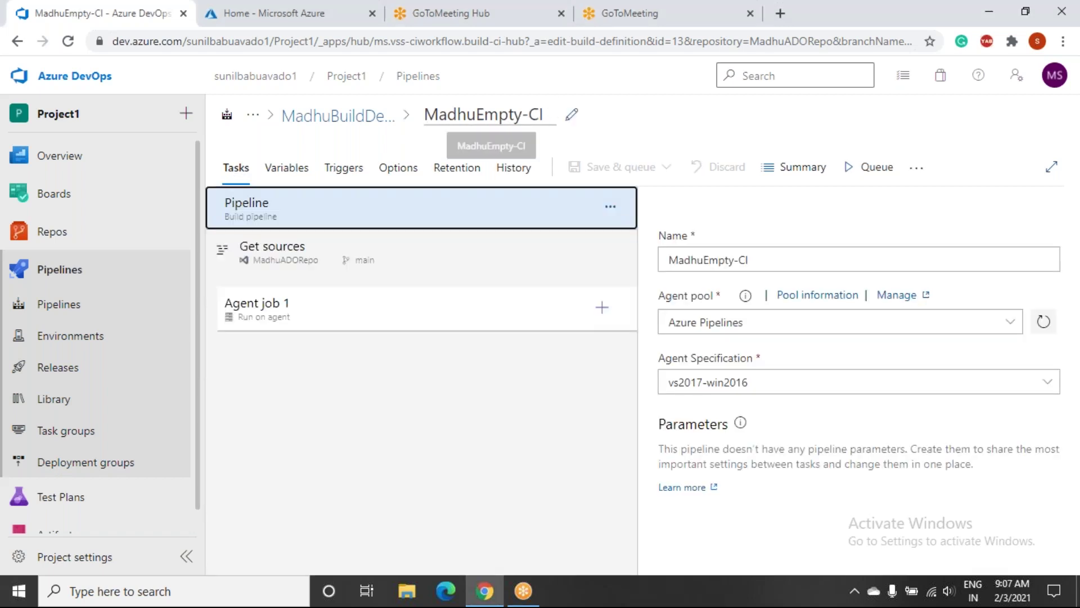
click(529, 112)
click(529, 112)
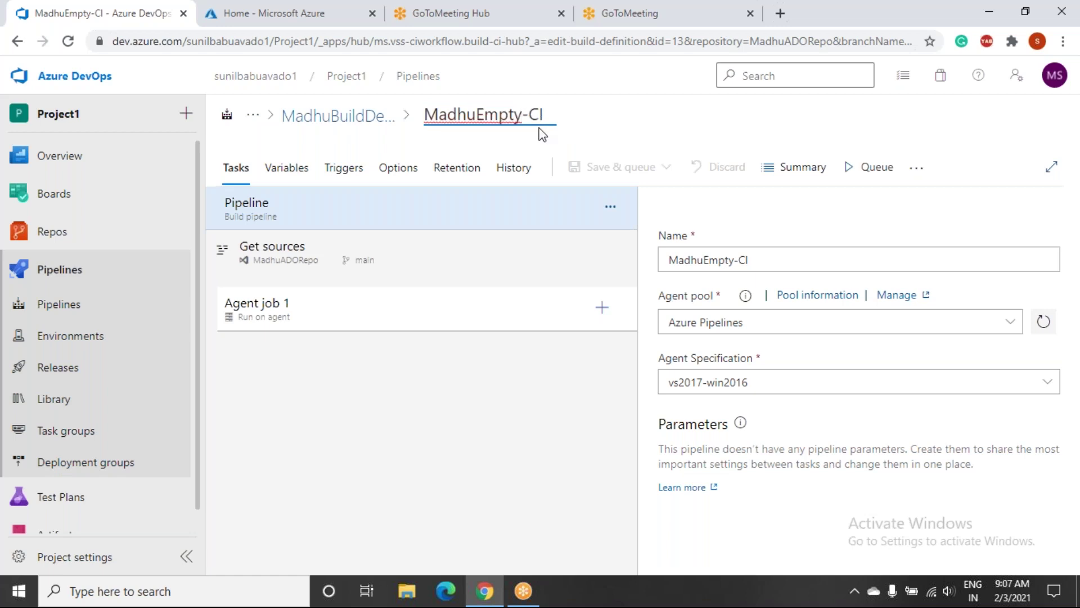
key(BackSpace)
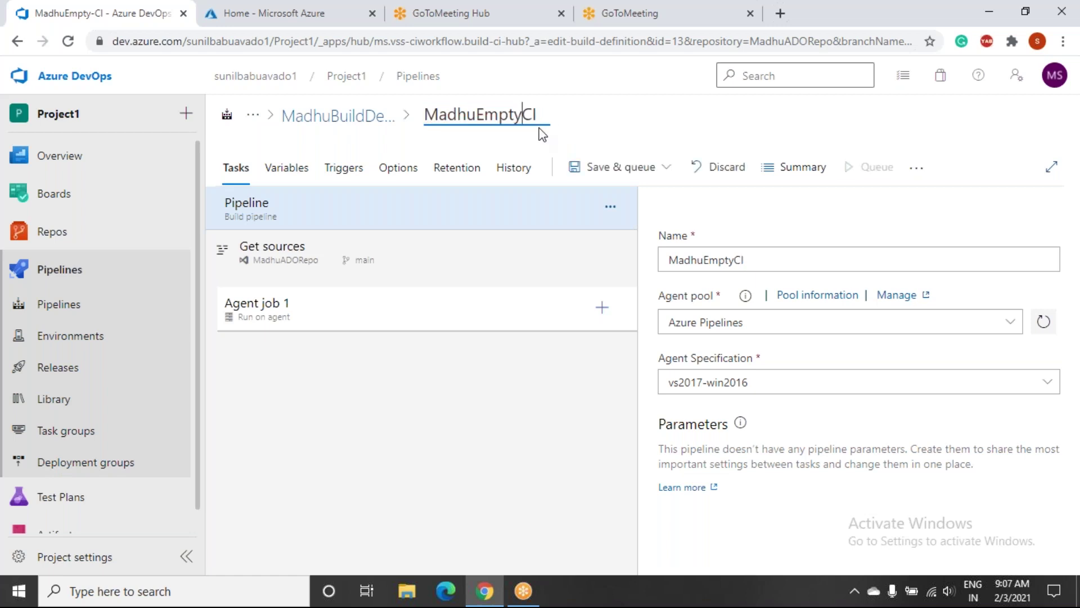
Try to save the pipeline without queuing, with the comment "Discarded the change in the name of the build defenation"
click(658, 179)
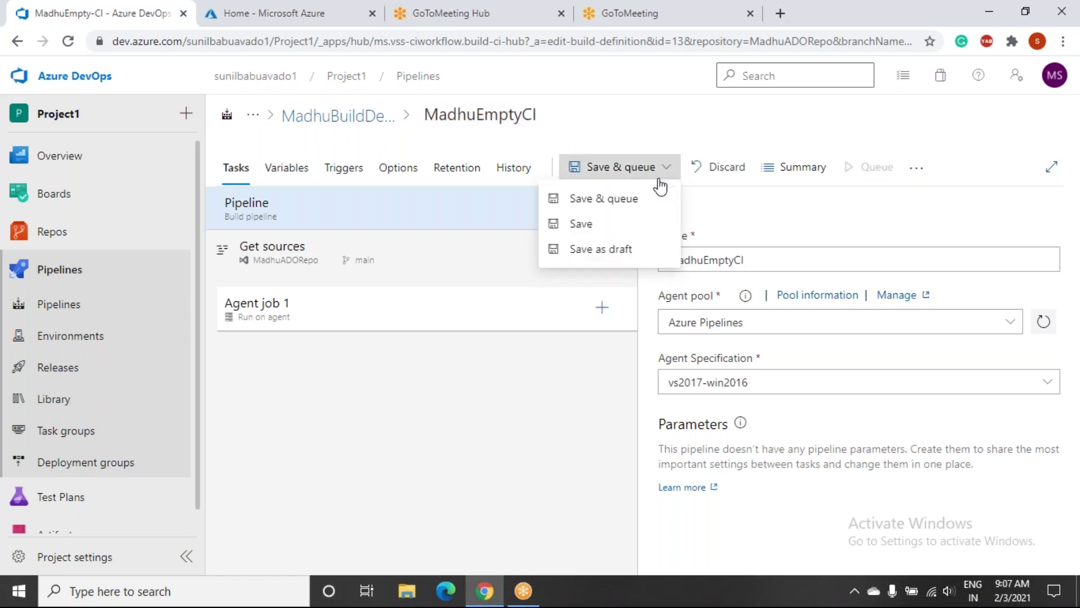
click(591, 220)
click(470, 313)
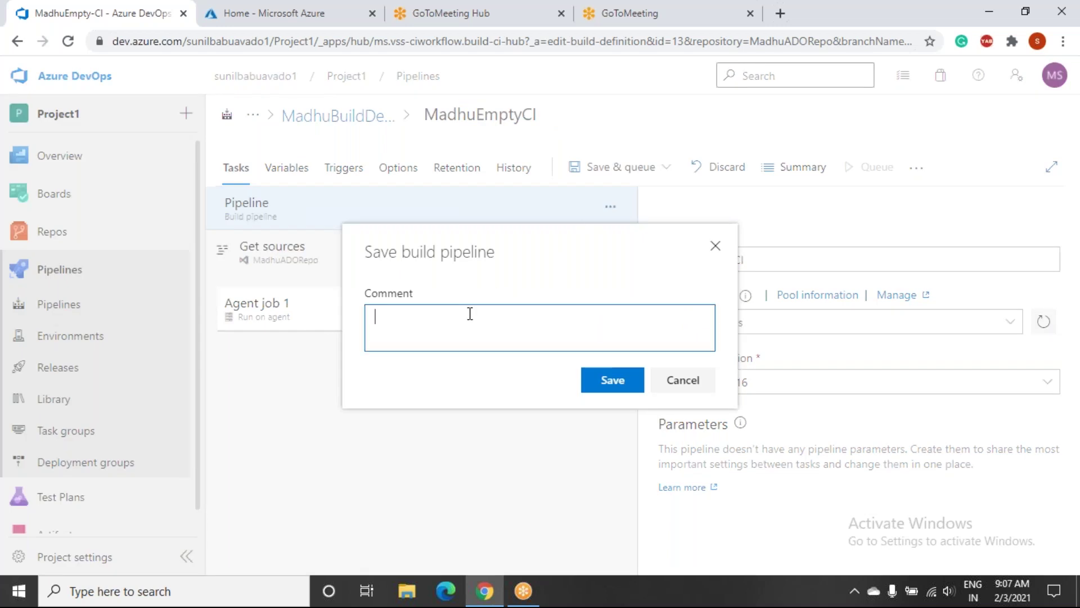
text(Discarded the change)
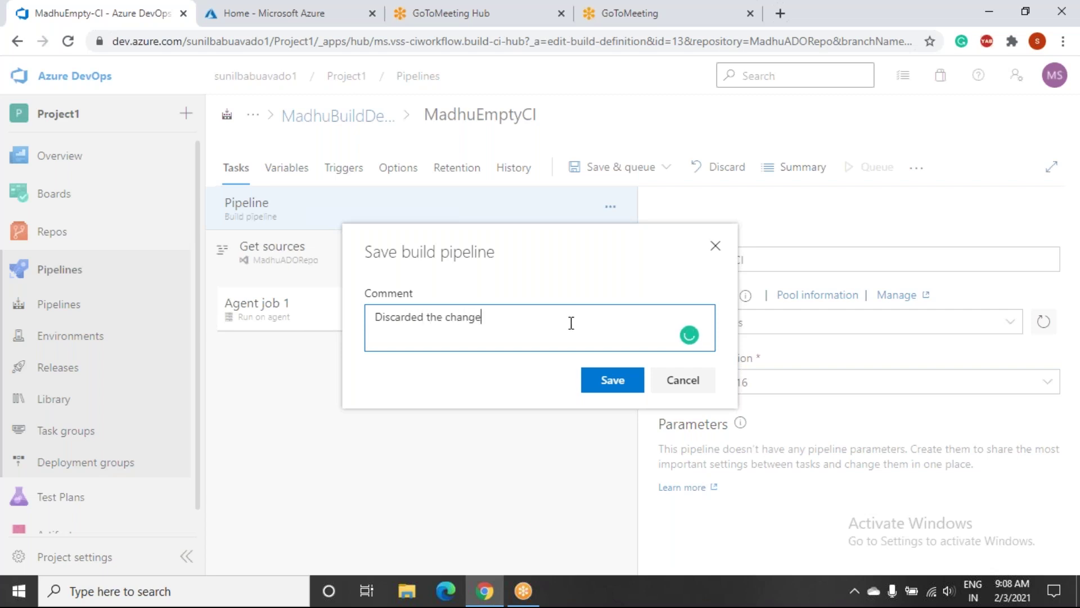
text( in the name of the build defe)
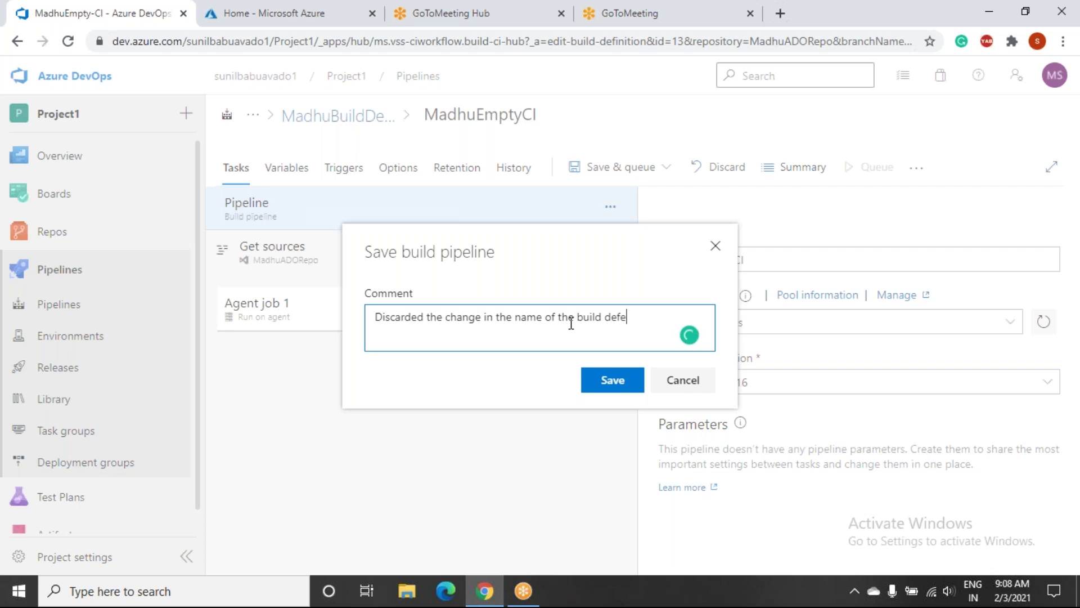
text(nation)
click(627, 317)
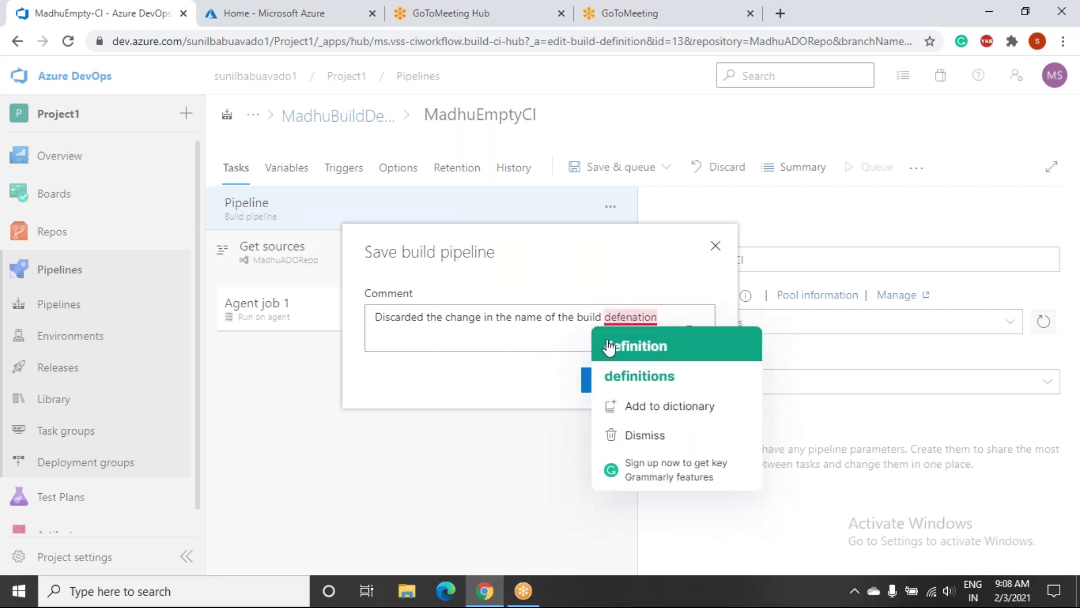
click(505, 349)
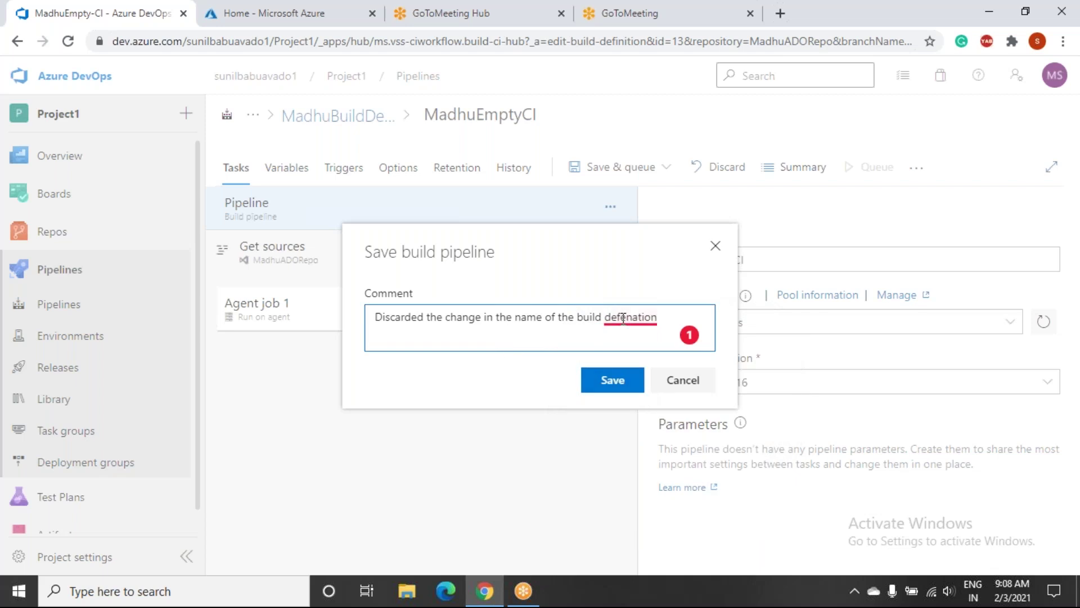
mouse_move(622, 317)
click(612, 380)
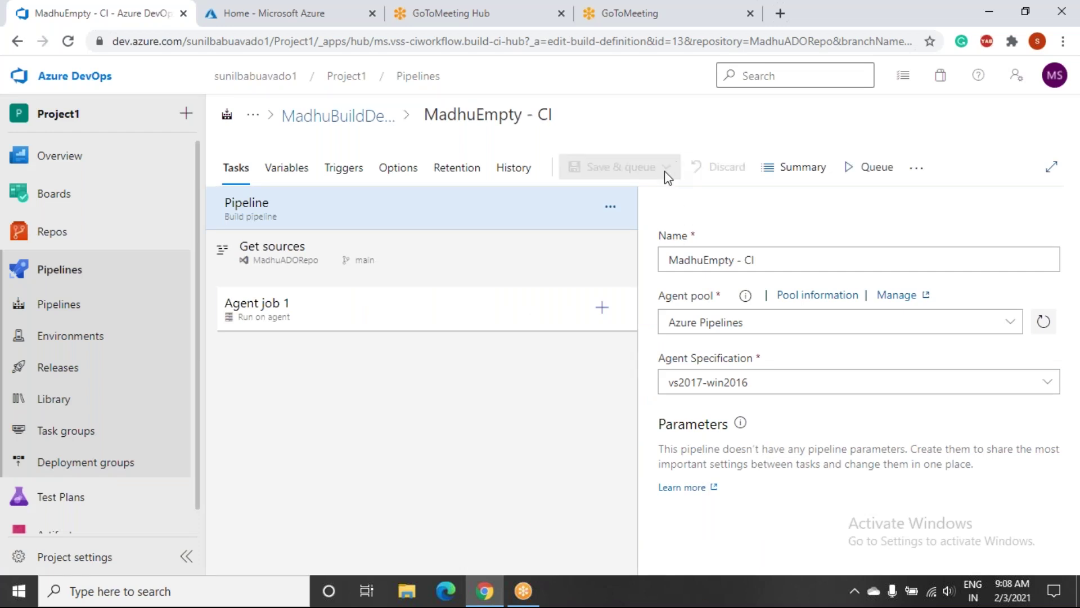
Open the difference comparison for the most recent update in the pipeline's change history
click(505, 168)
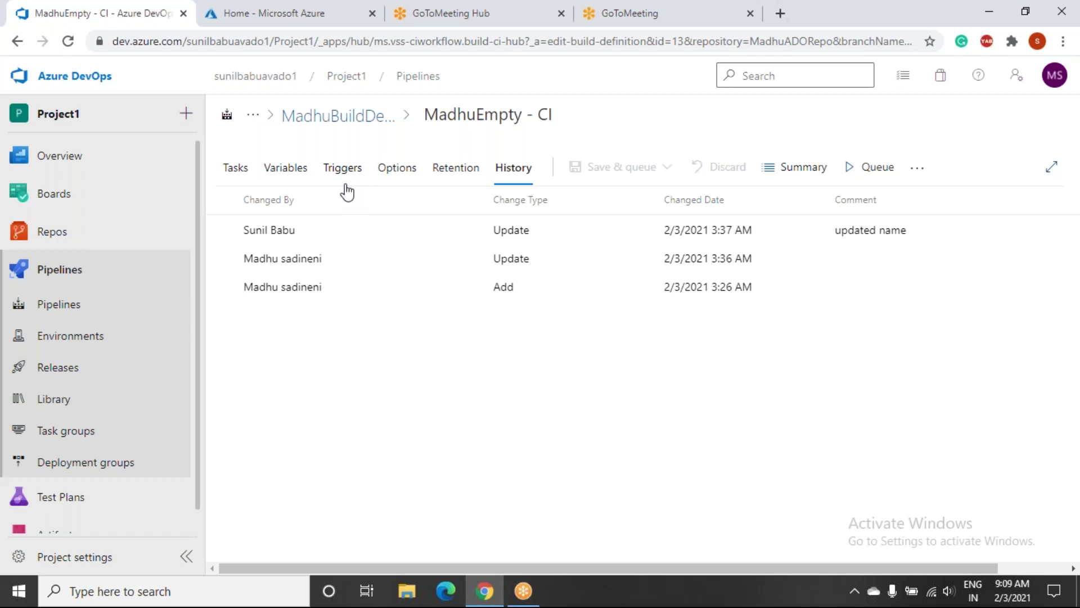
click(314, 236)
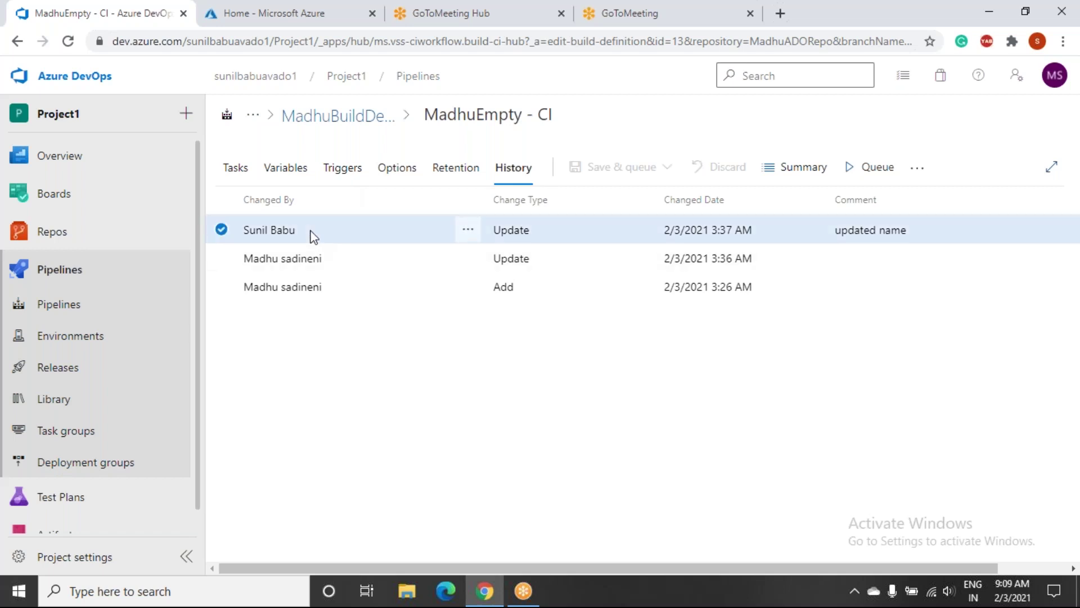
click(468, 231)
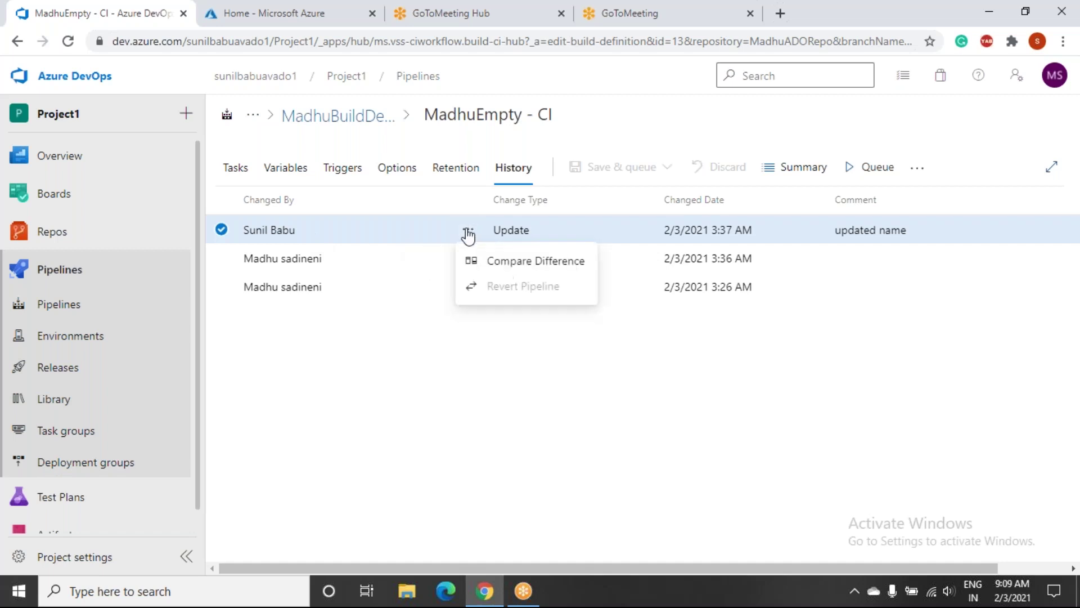
click(490, 269)
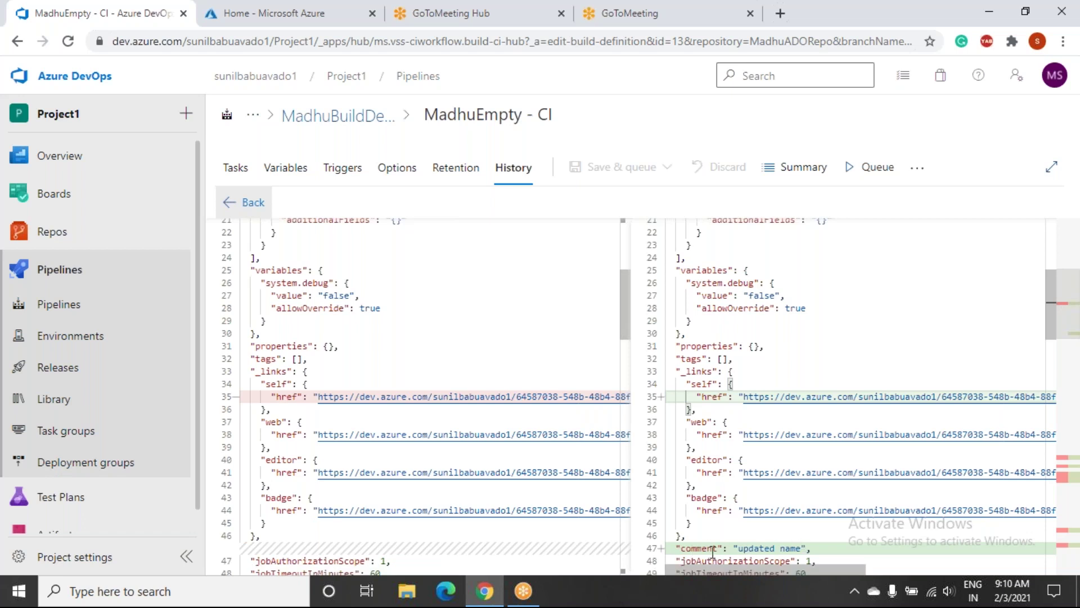
Examine the differences between the two pipeline versions through the end of the definition and return to the history list
scroll(446, 400, down, 1)
scroll(446, 400, down, 10)
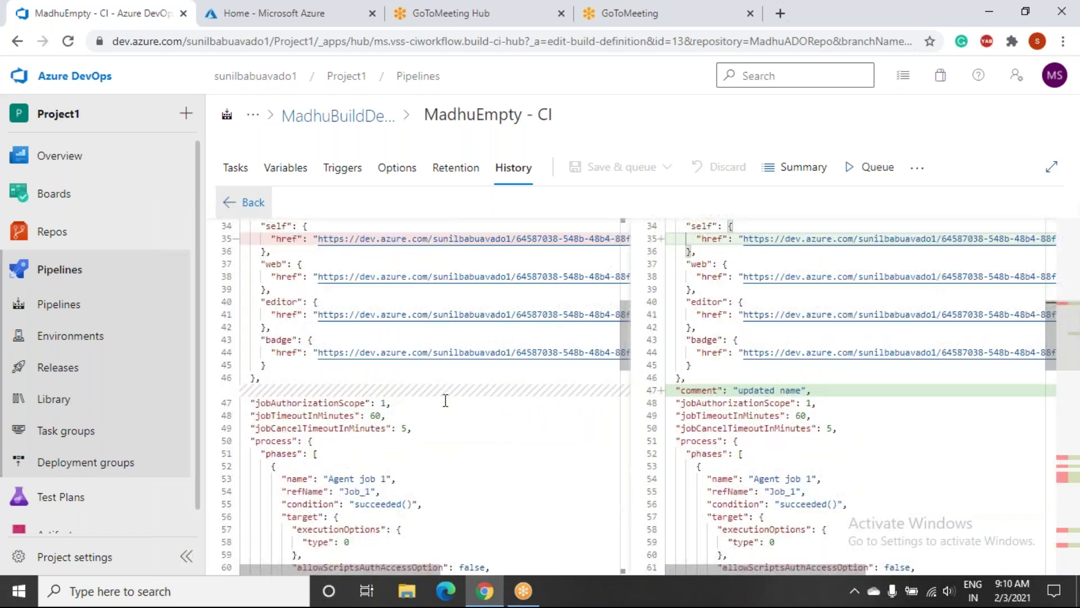
scroll(446, 398, down, 3)
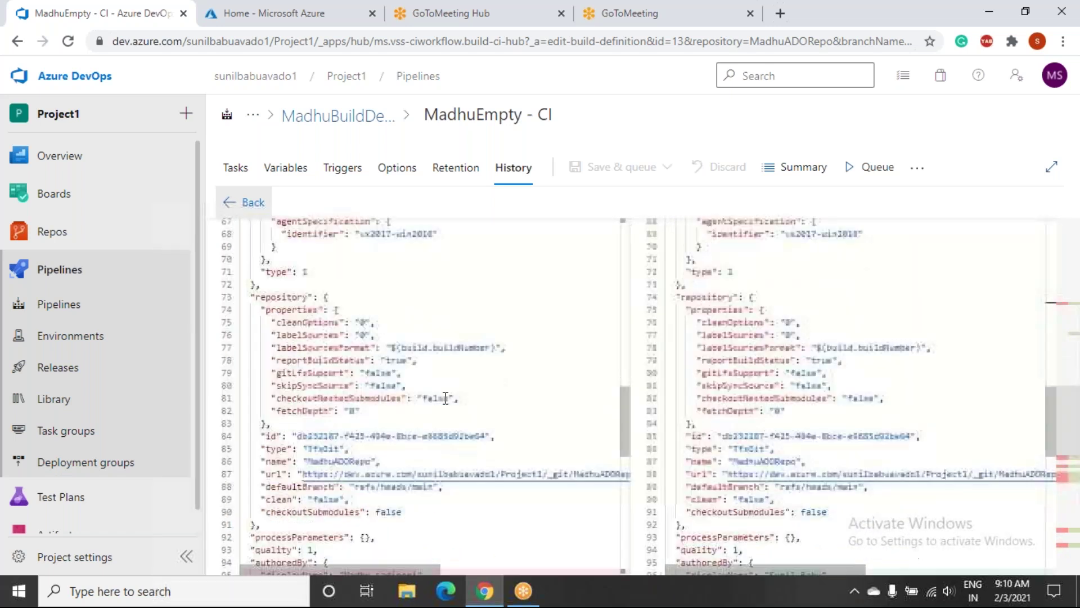
scroll(445, 398, down, 4)
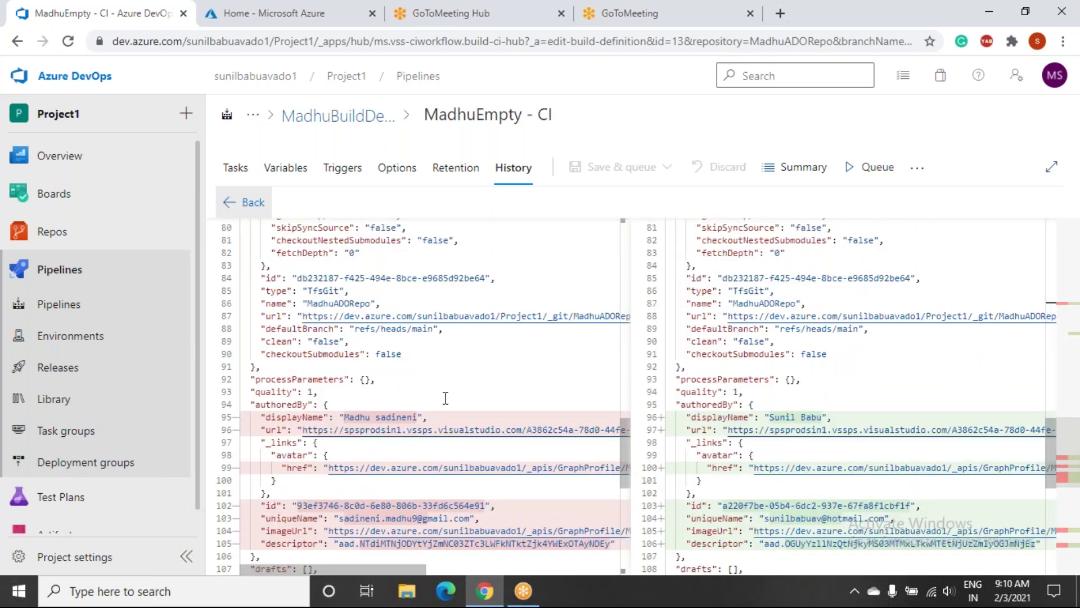
scroll(445, 398, down, 1)
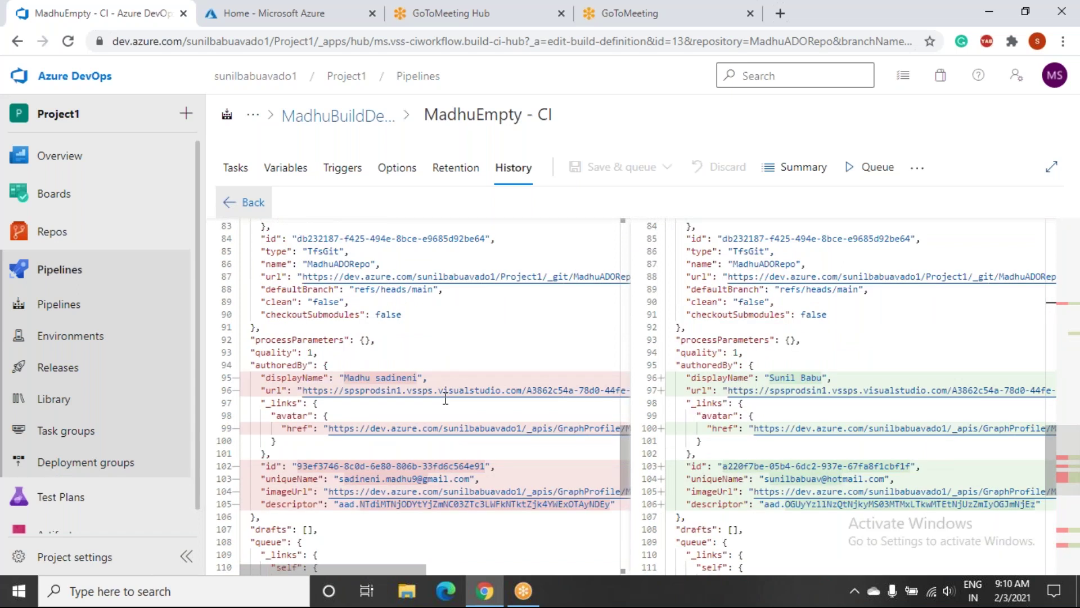
scroll(446, 398, down, 5)
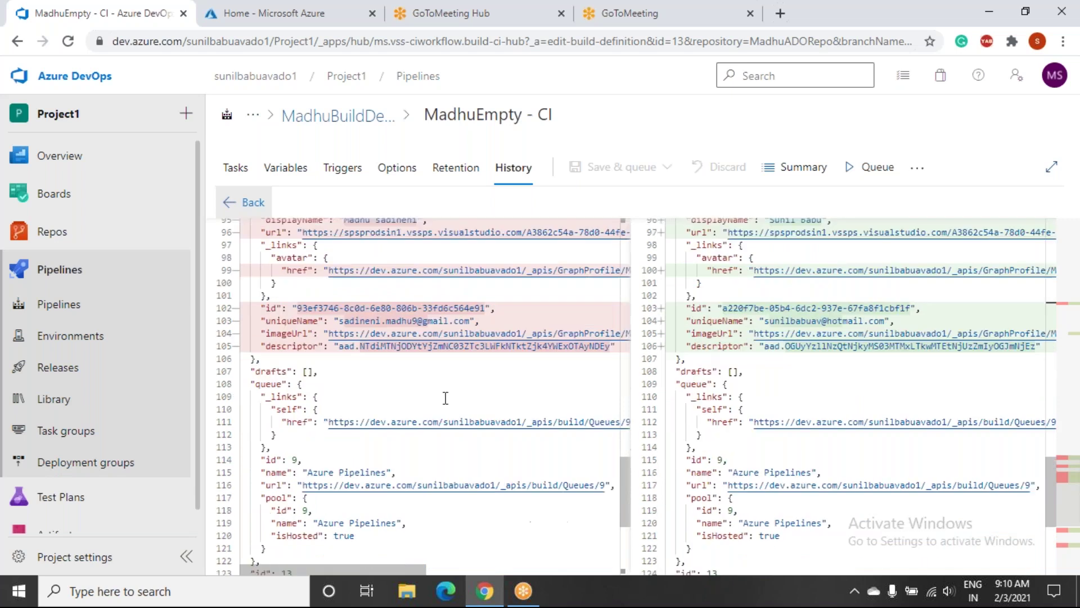
scroll(445, 398, down, 1)
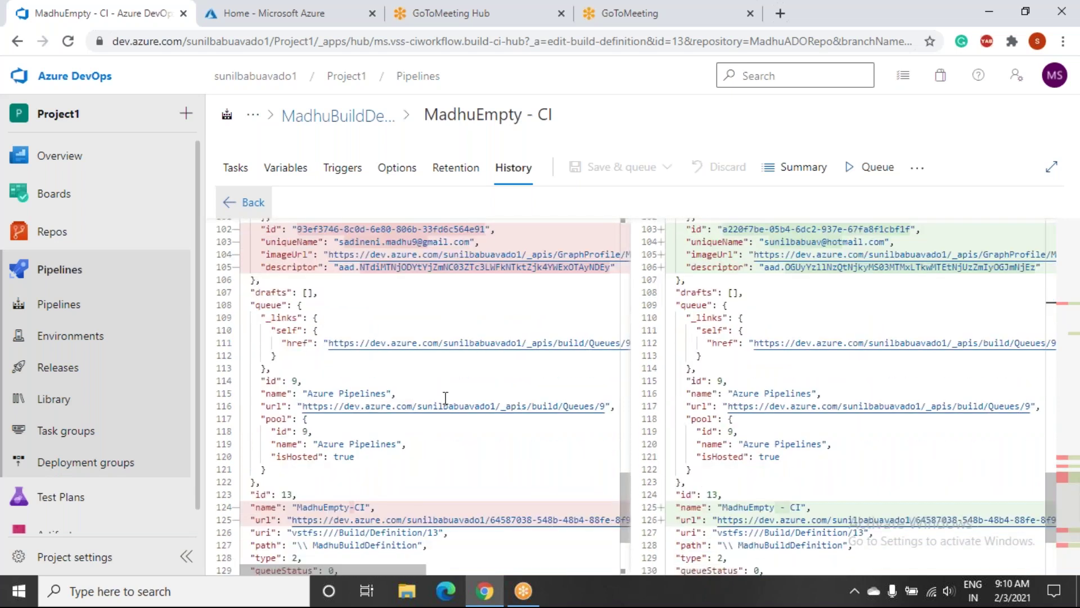
scroll(446, 398, down, 1)
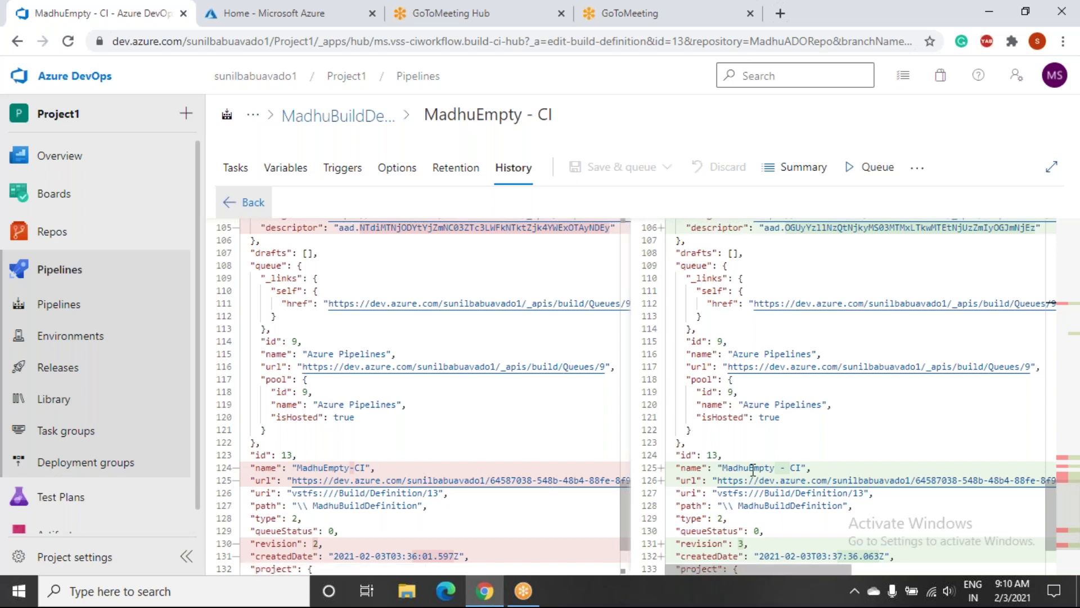
scroll(792, 468, down, 3)
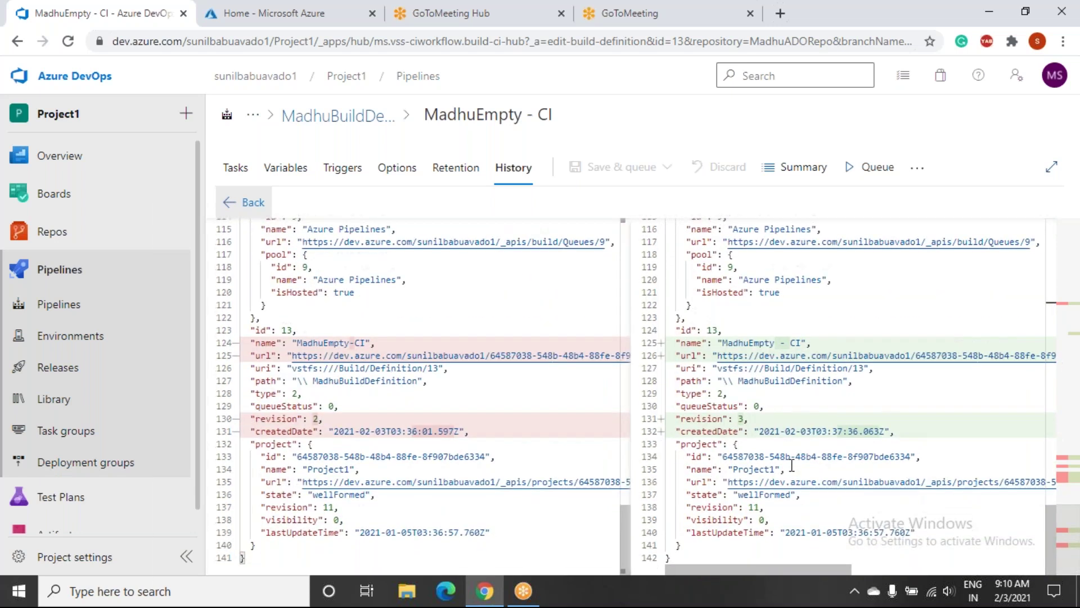
click(243, 203)
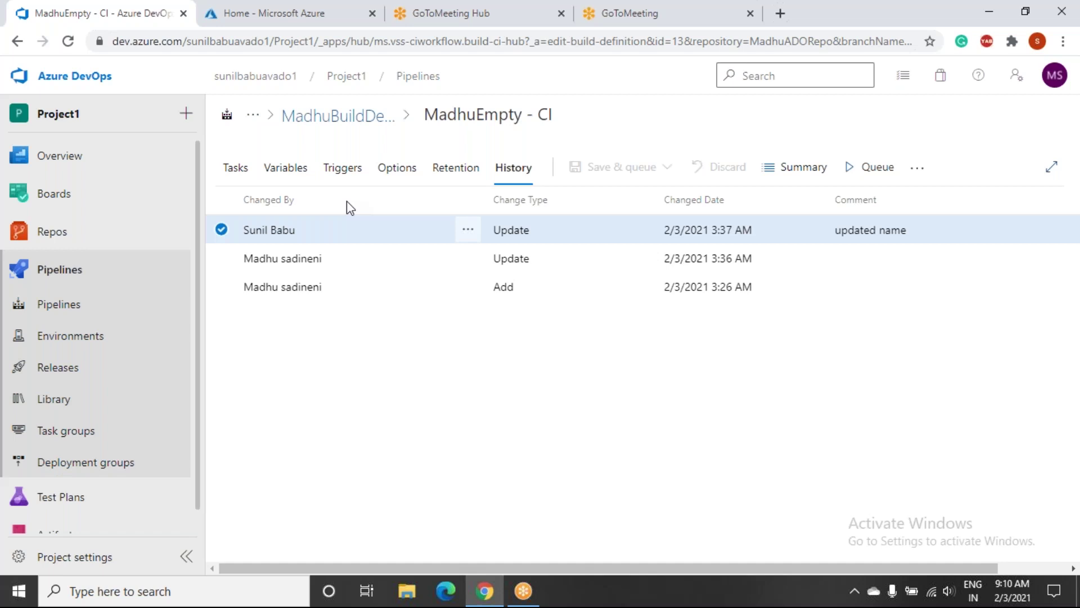
Review the pipeline's agent pool and agent specification choices with the agent pool help, and open the Get sources settings
click(232, 169)
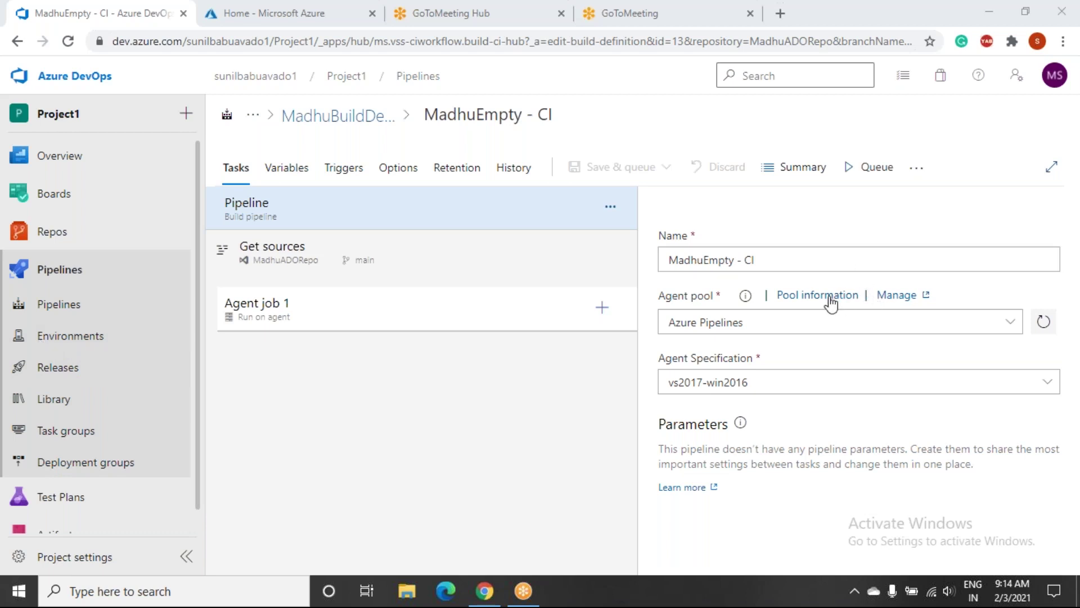
click(1011, 322)
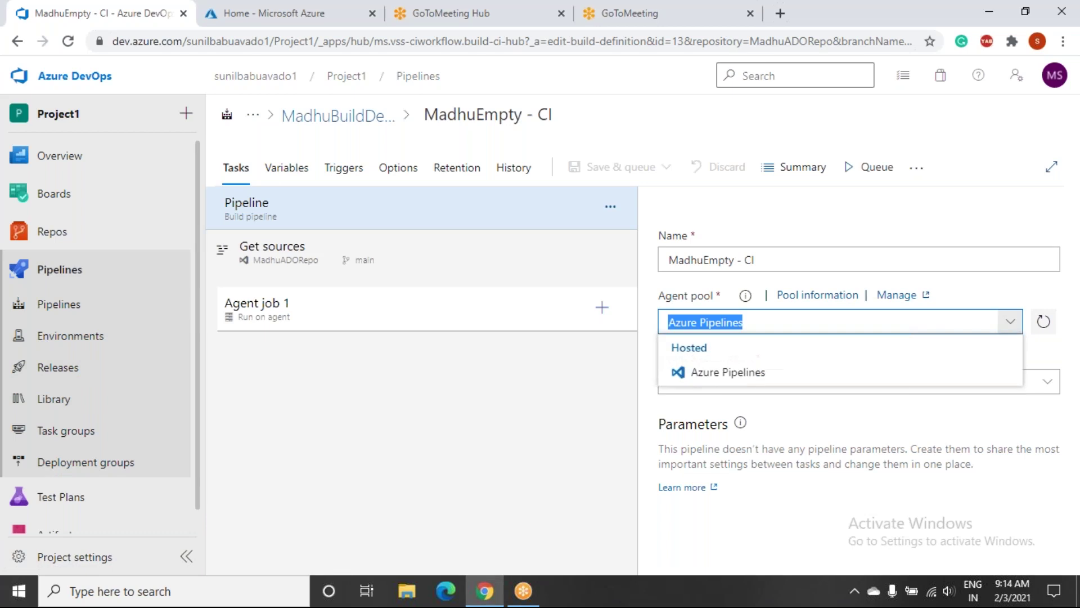
key(Escape)
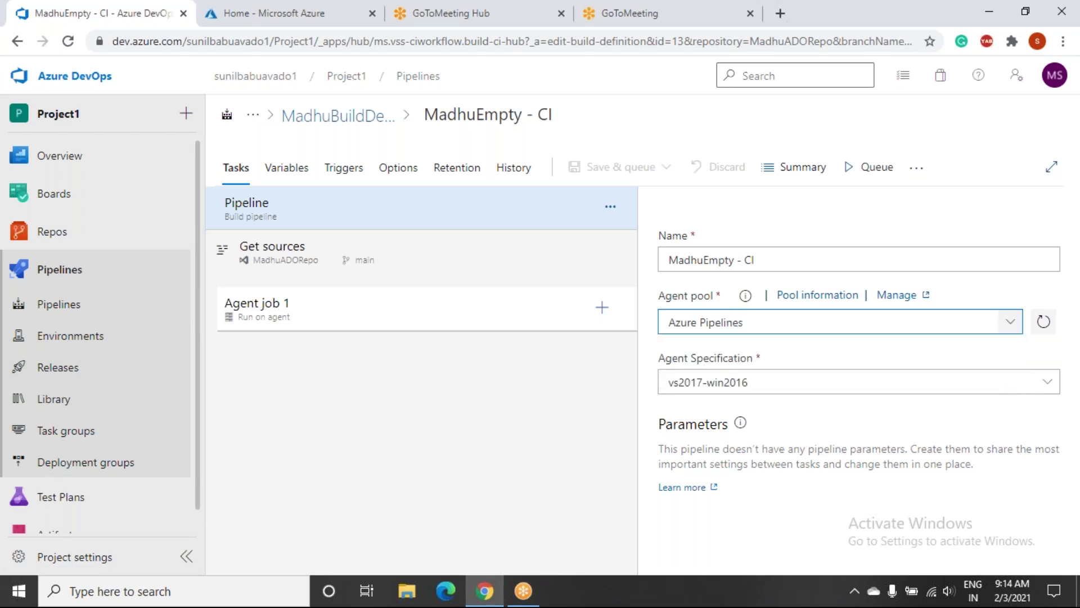
click(1048, 382)
key(Escape)
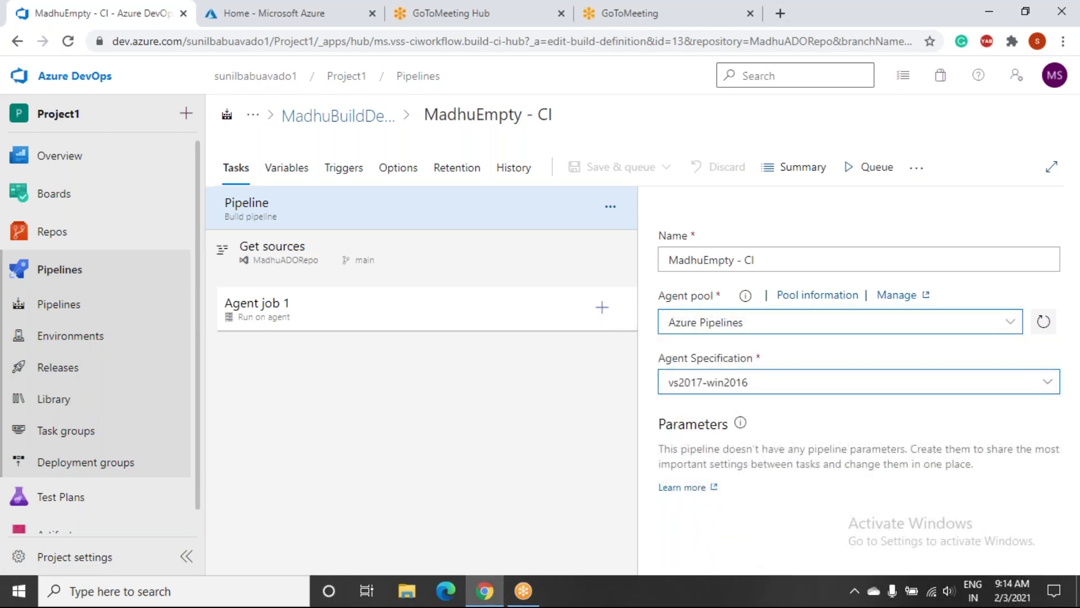
mouse_move(746, 304)
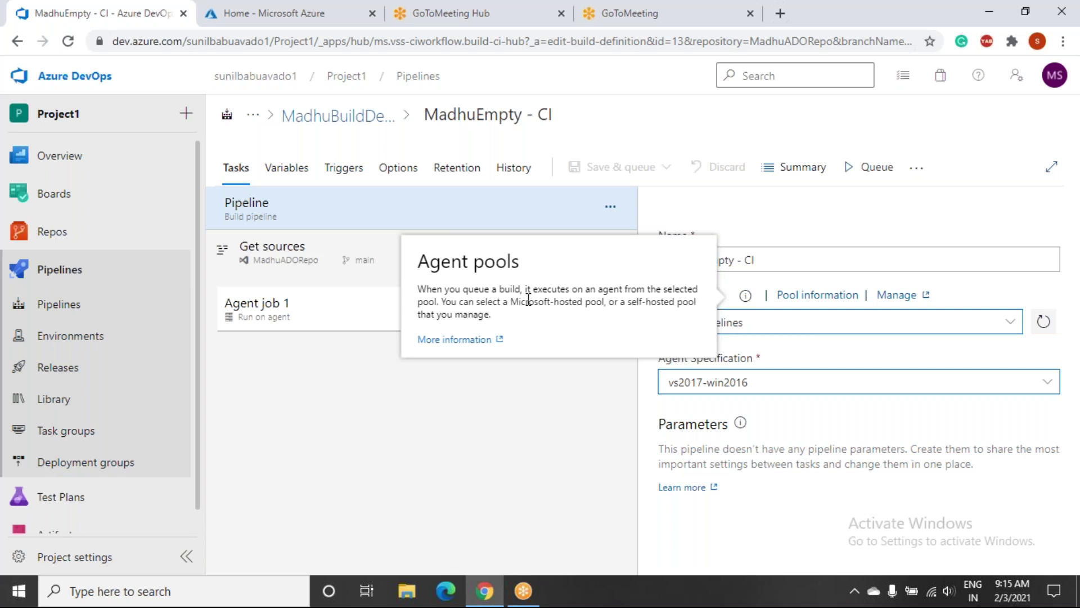
click(590, 428)
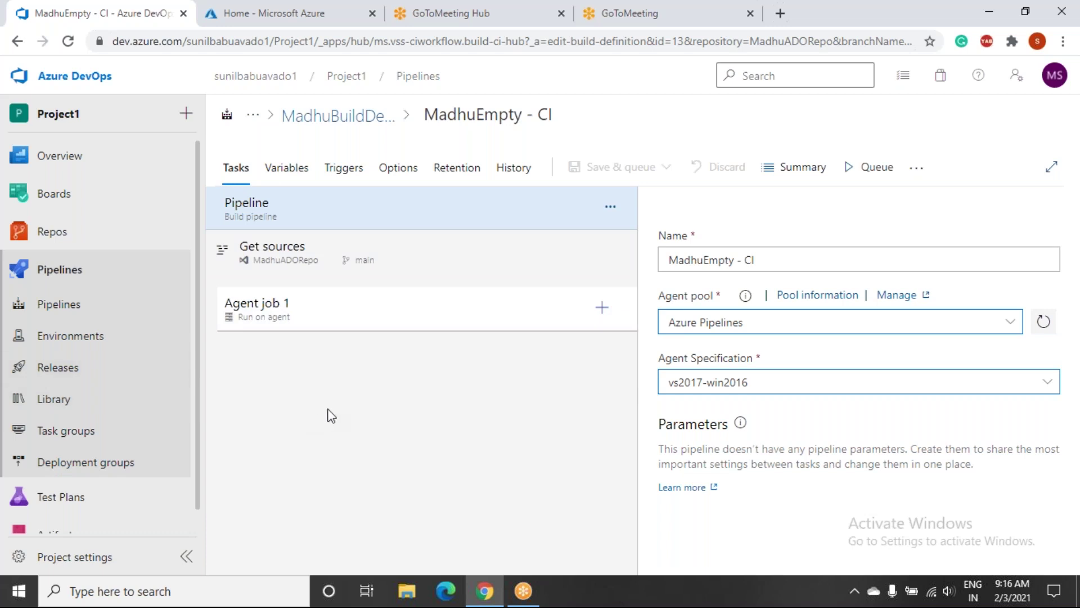
click(278, 246)
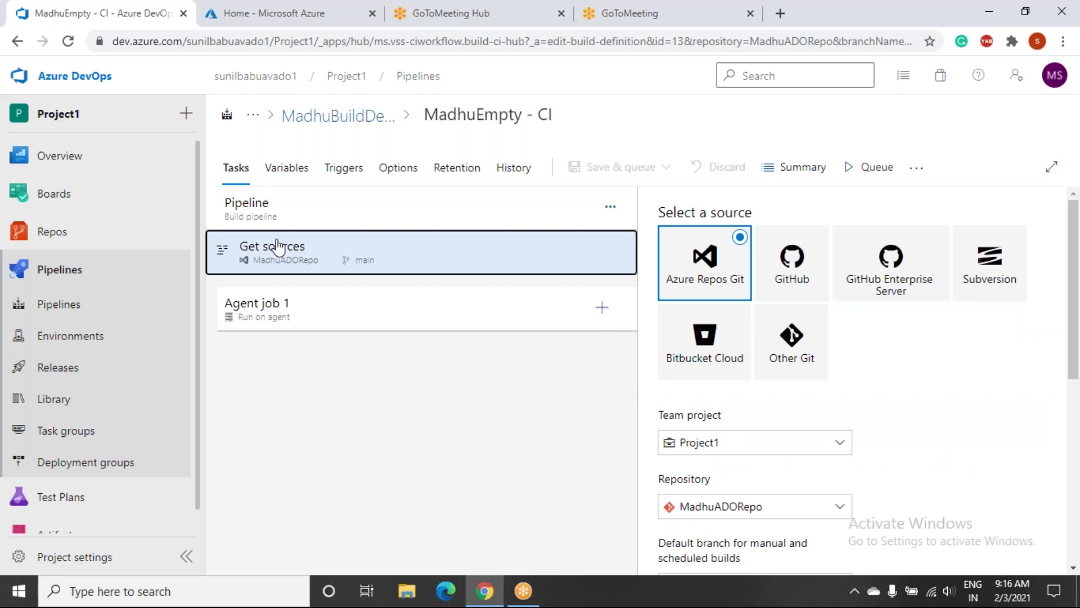
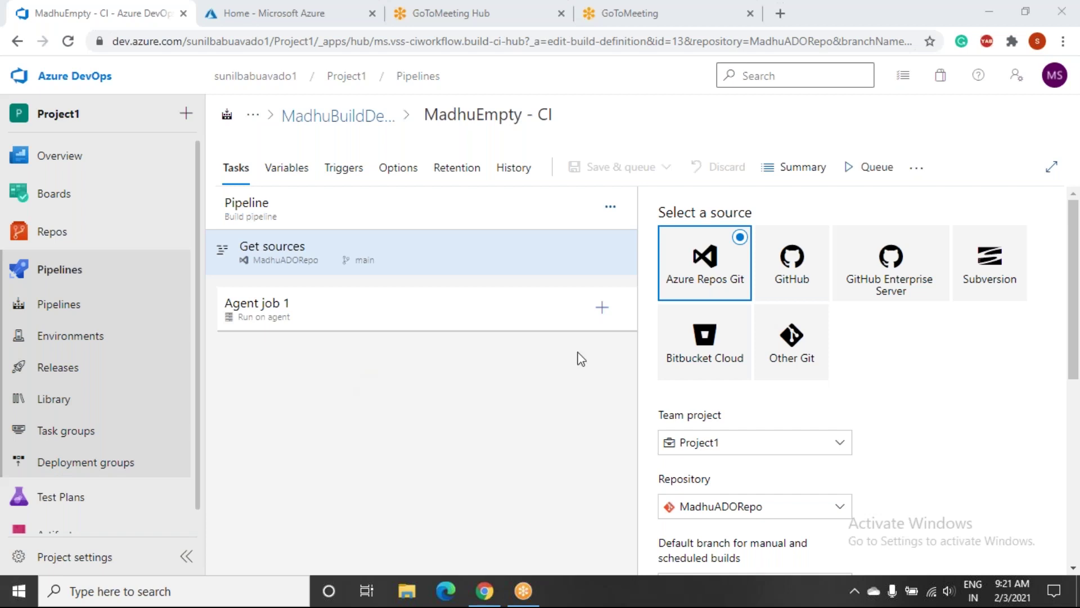
Review the Get sources settings and check the available team projects, keeping Project1 selected
scroll(972, 366, down, 3)
scroll(973, 369, up, 1)
scroll(973, 369, down, 1)
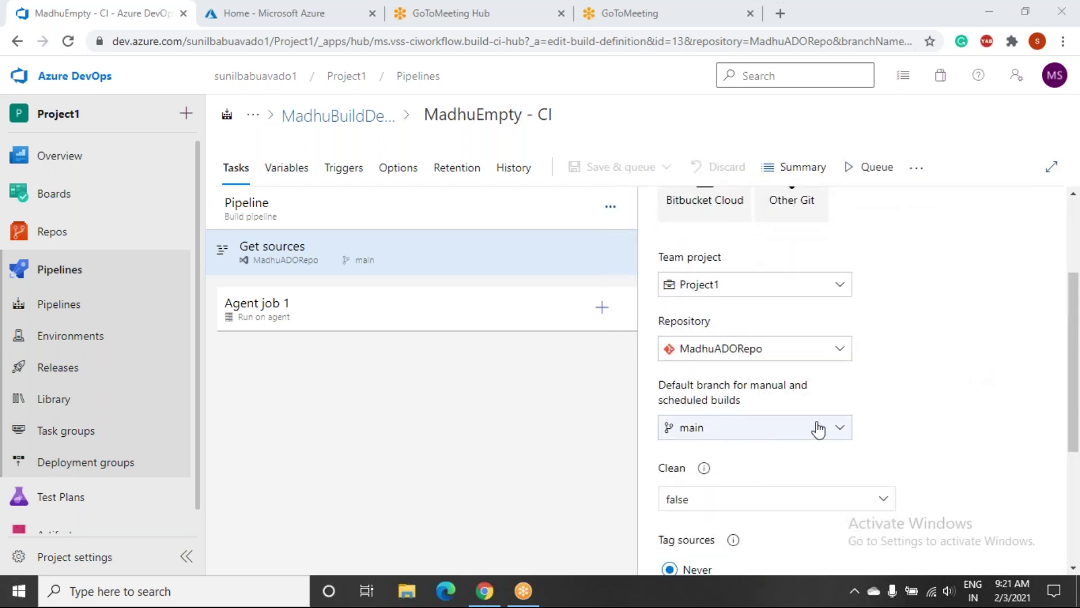
scroll(957, 407, up, 1)
scroll(957, 406, up, 1)
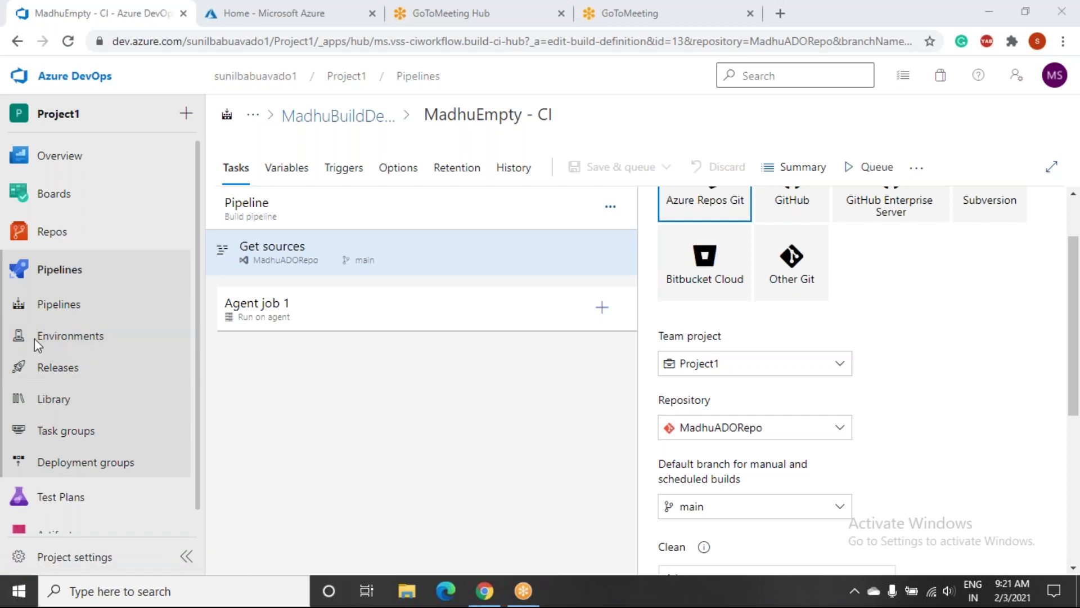
scroll(809, 315, down, 1)
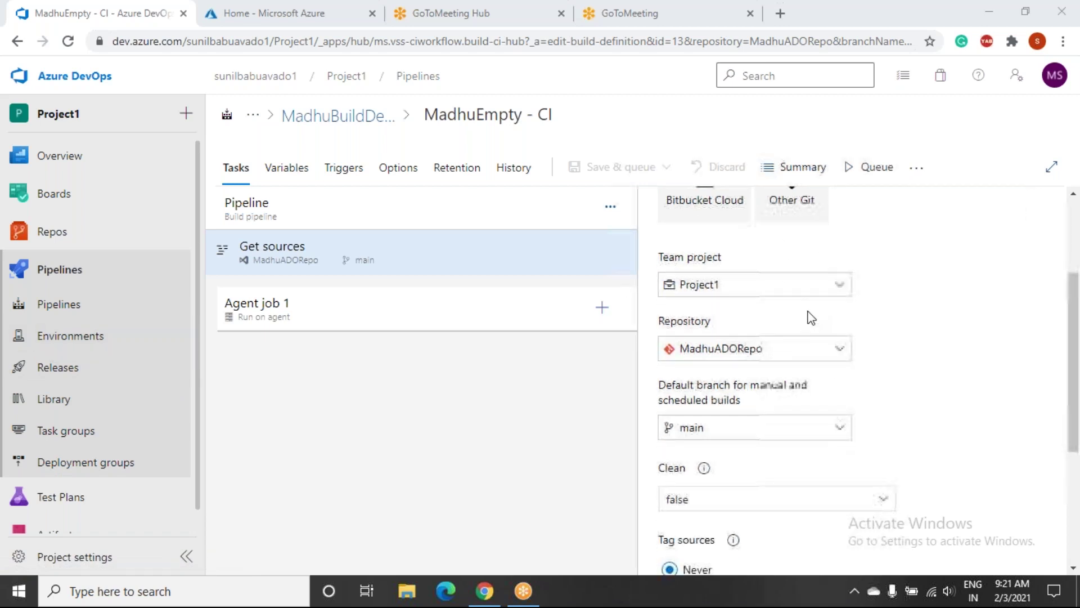
scroll(987, 337, up, 1)
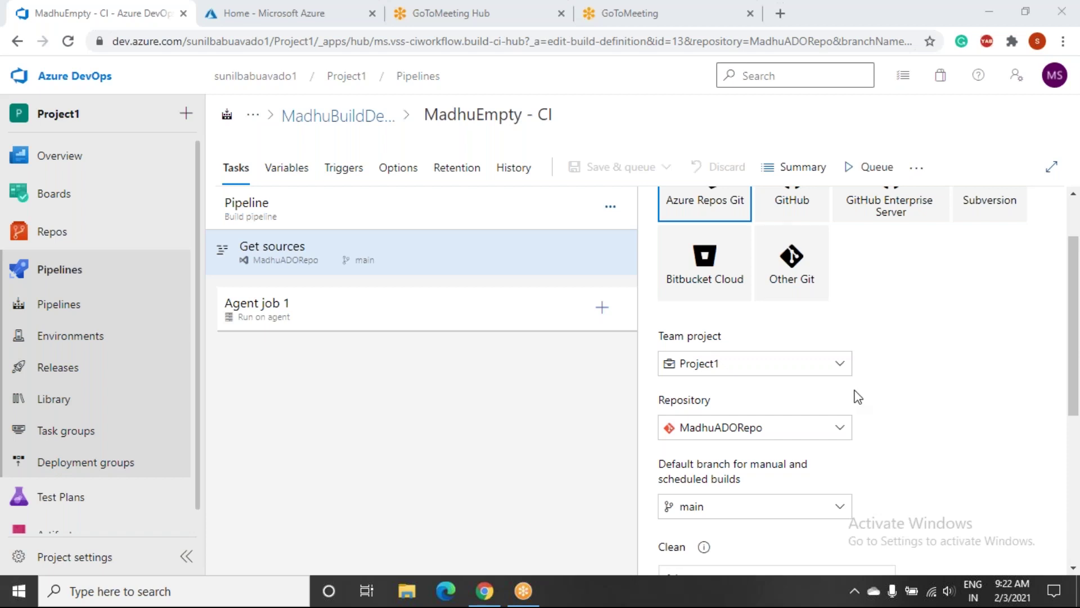
click(840, 367)
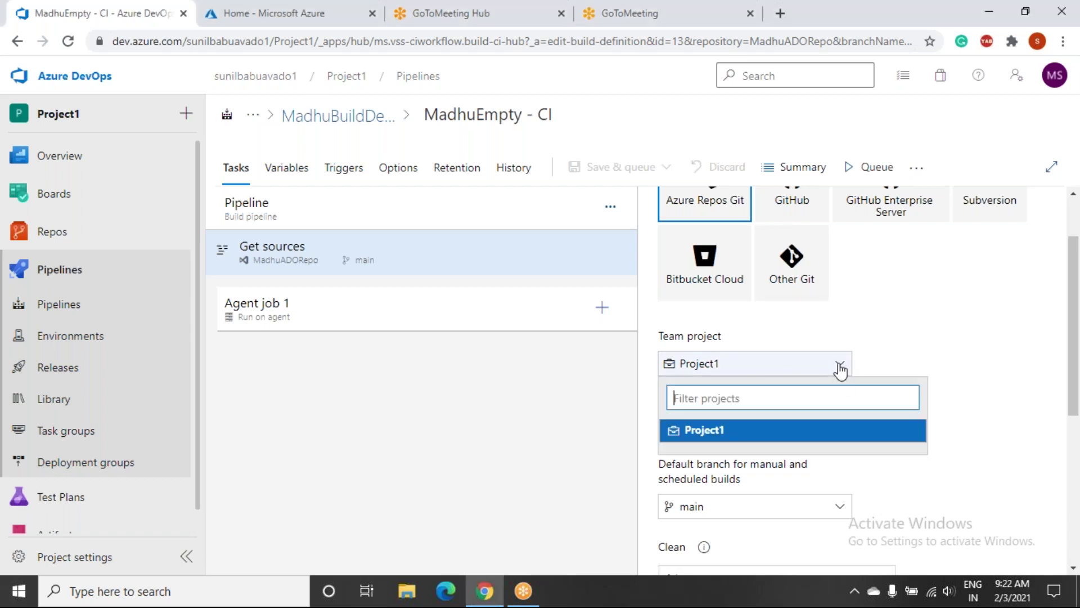
click(786, 437)
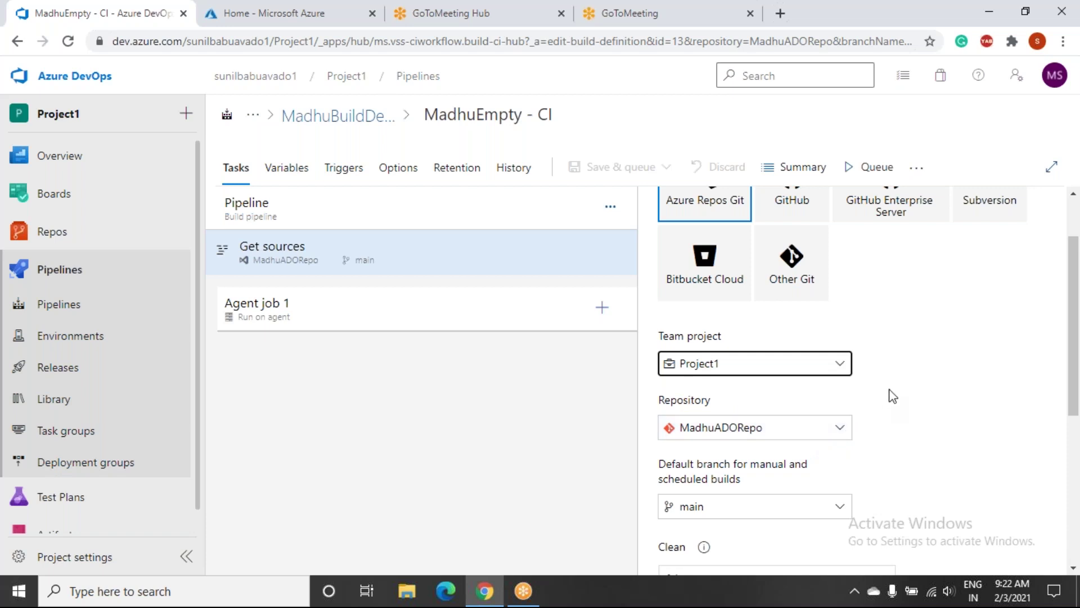
Check the available repositories and default branches for the source, keeping MadhuADORepo and main
click(840, 427)
click(924, 485)
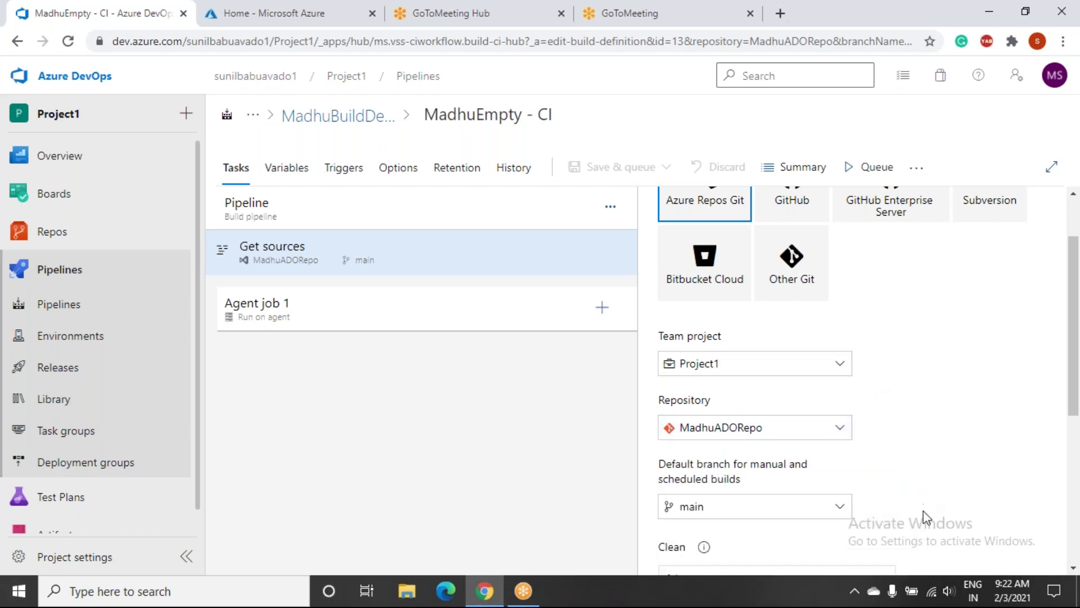
scroll(917, 471, down, 3)
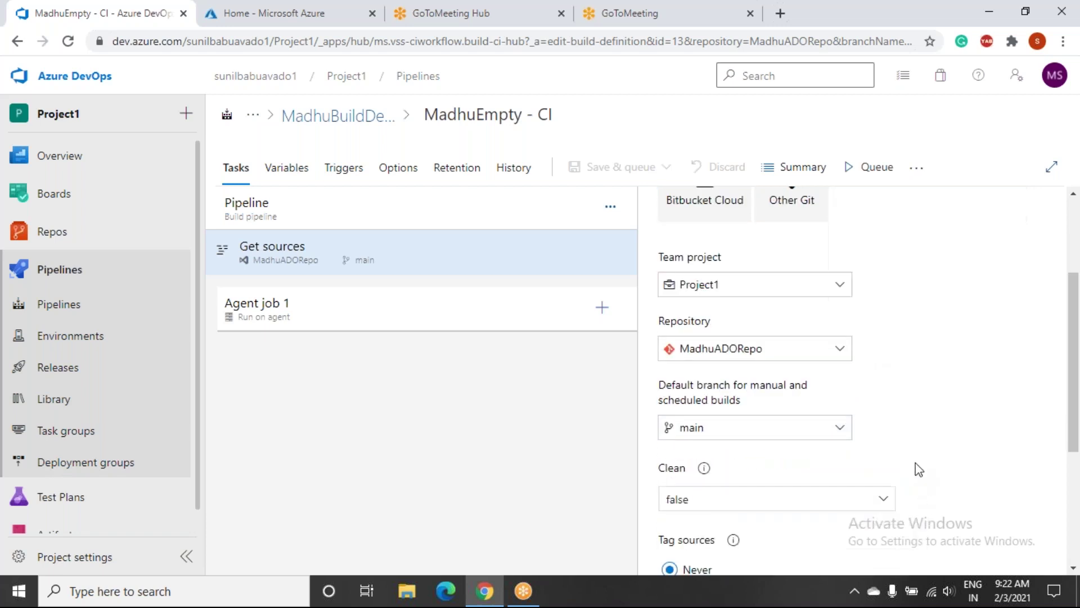
click(833, 271)
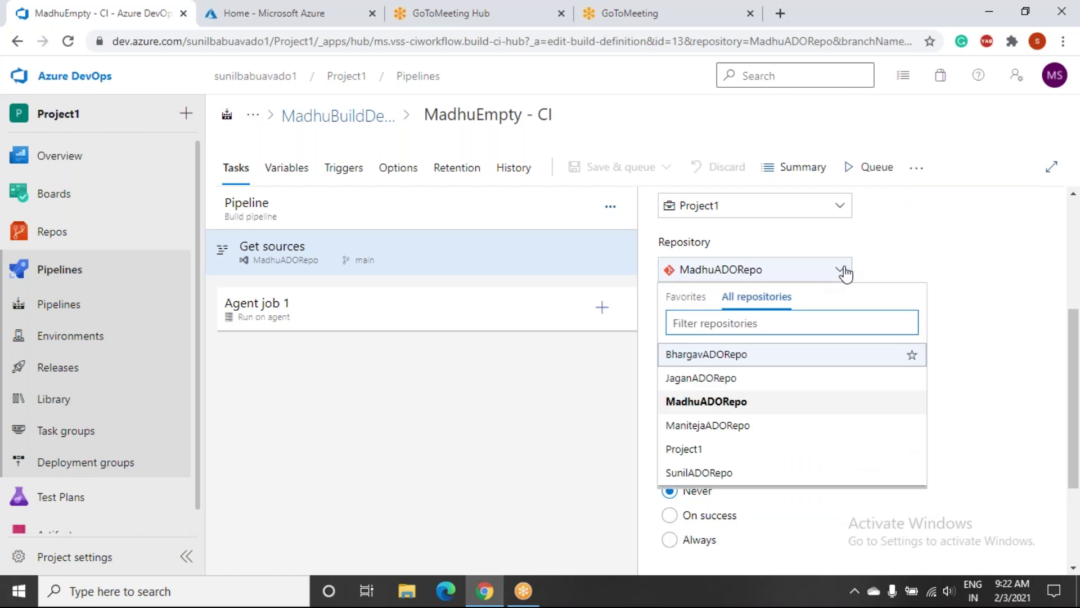
click(928, 273)
click(805, 353)
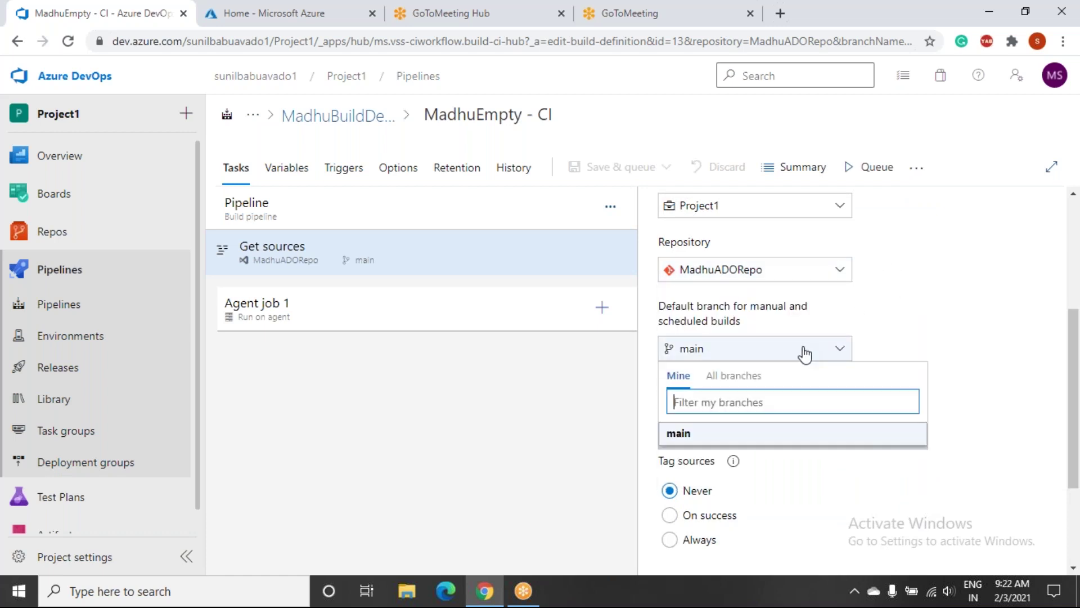
click(789, 438)
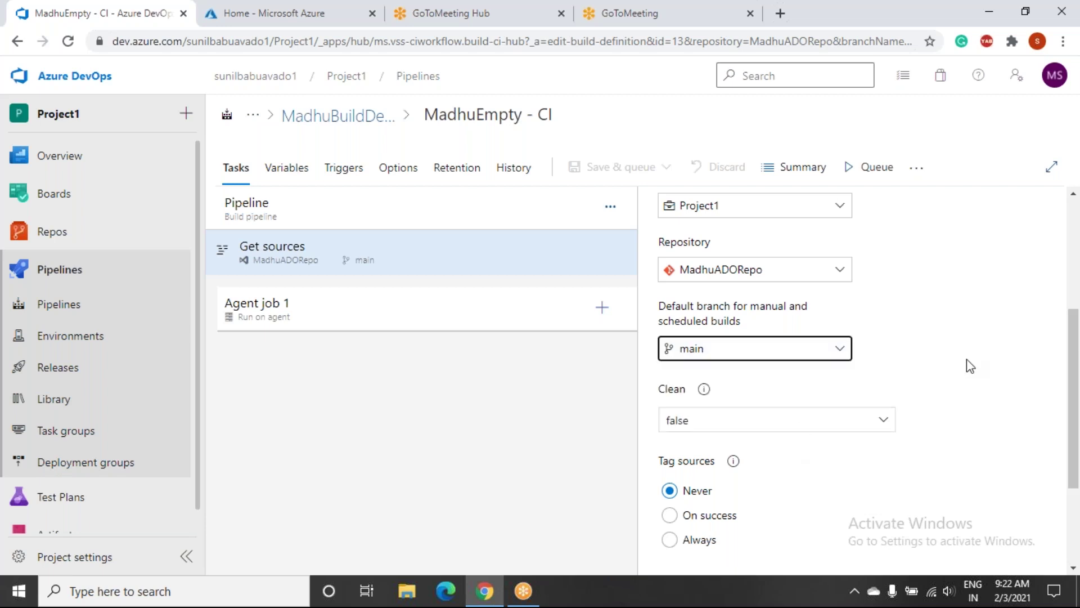
Review the clean, tag sources, build status and checkout options at the end of the source settings
scroll(969, 364, down, 3)
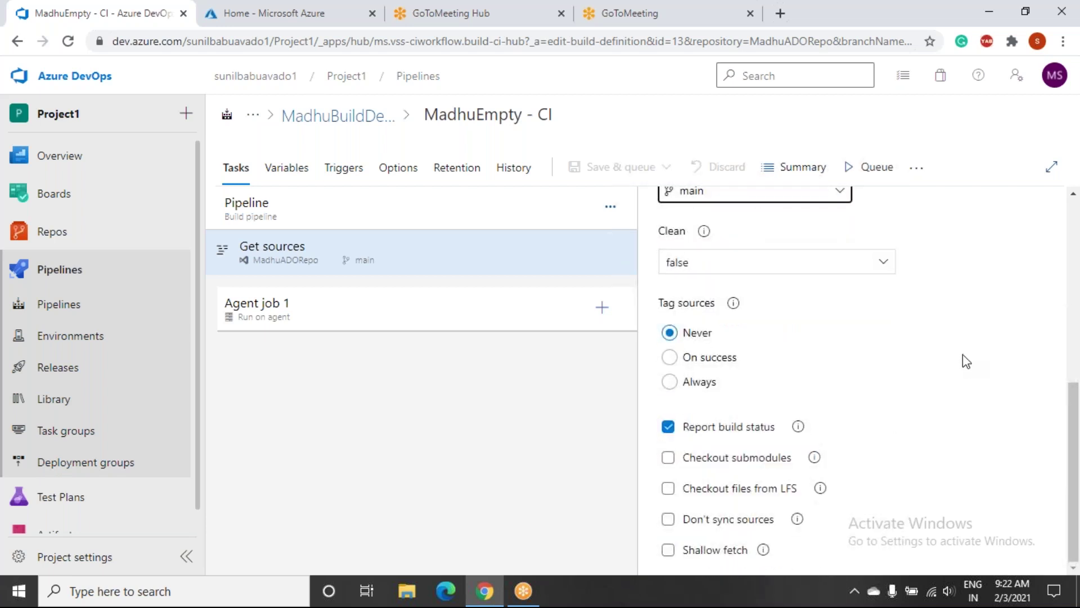
scroll(966, 360, up, 3)
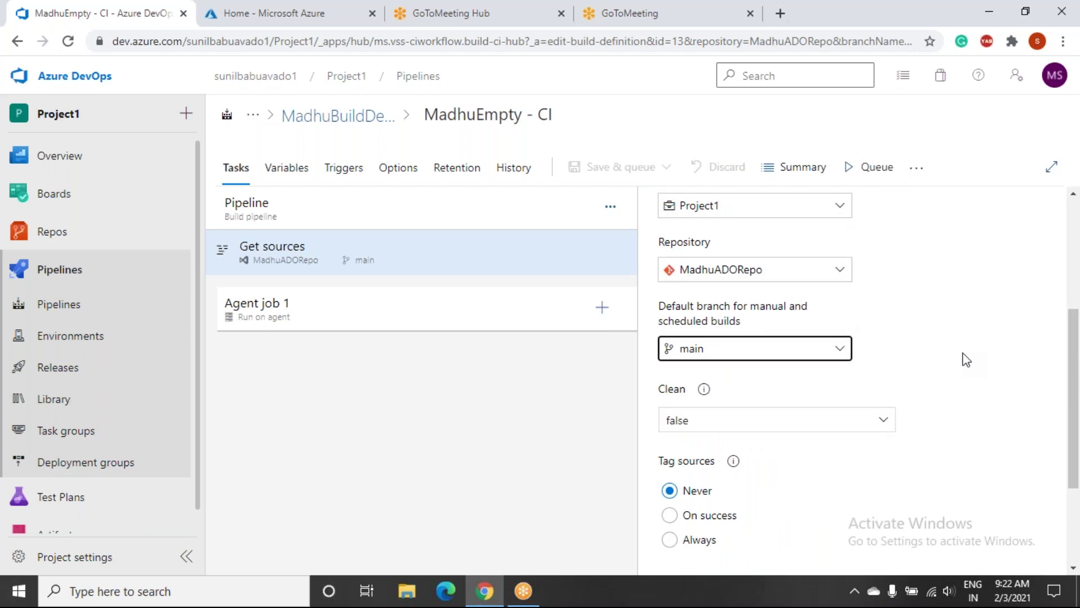
scroll(966, 360, up, 2)
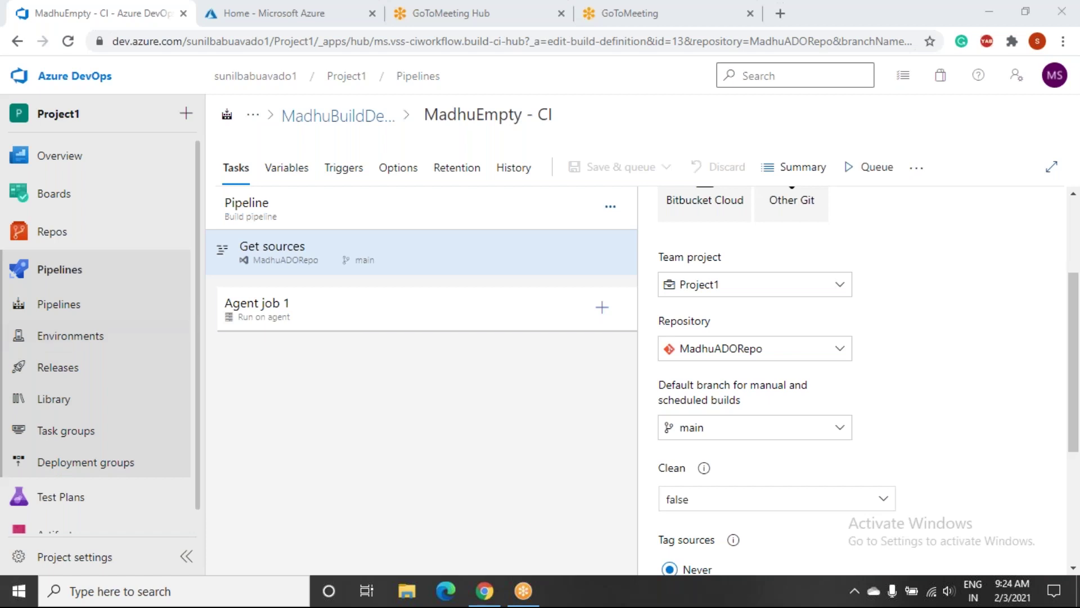
Open the settings of Agent job 1 and review its agent selection, demands and execution plan
click(356, 319)
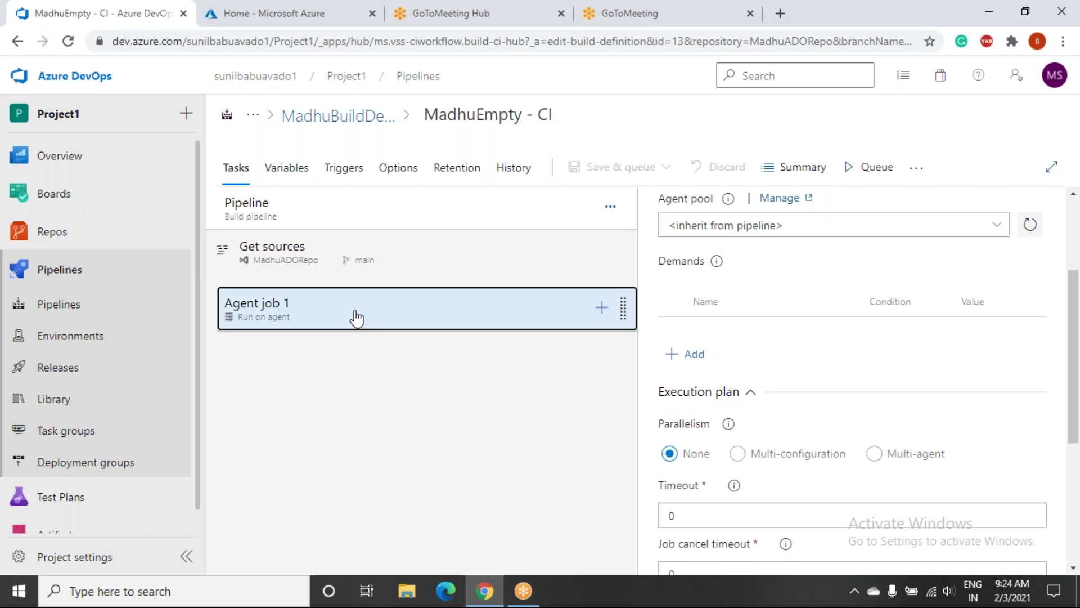
scroll(947, 369, down, 3)
scroll(948, 369, up, 4)
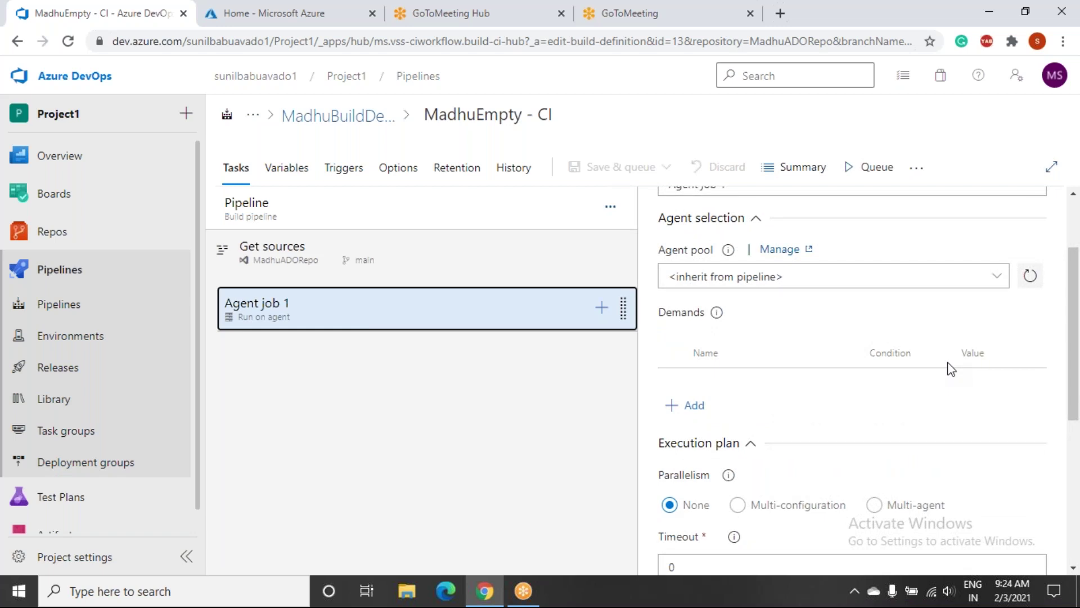
scroll(977, 358, up, 2)
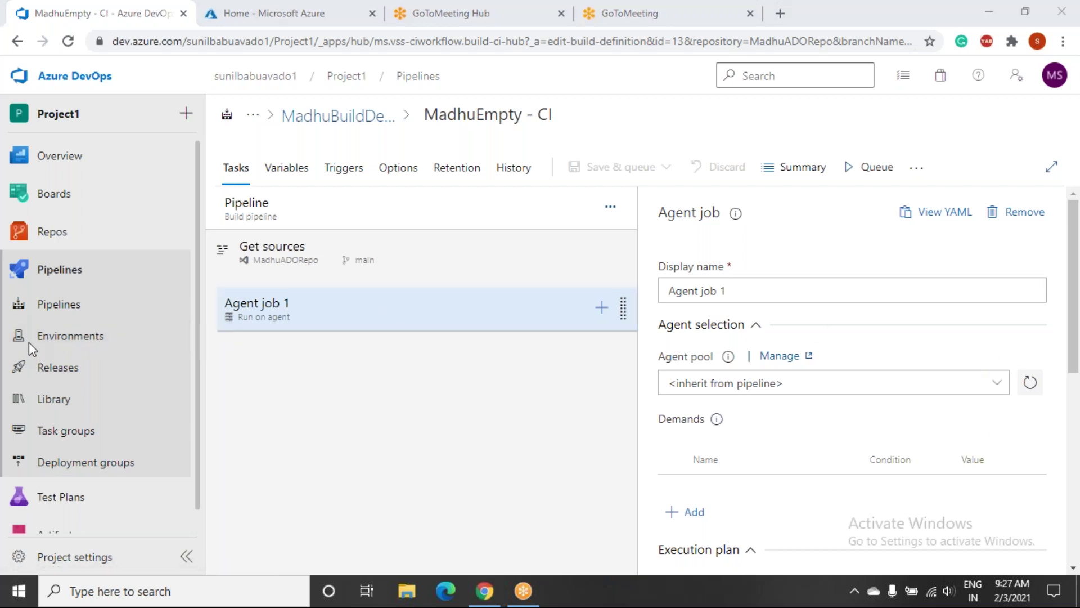
click(1075, 394)
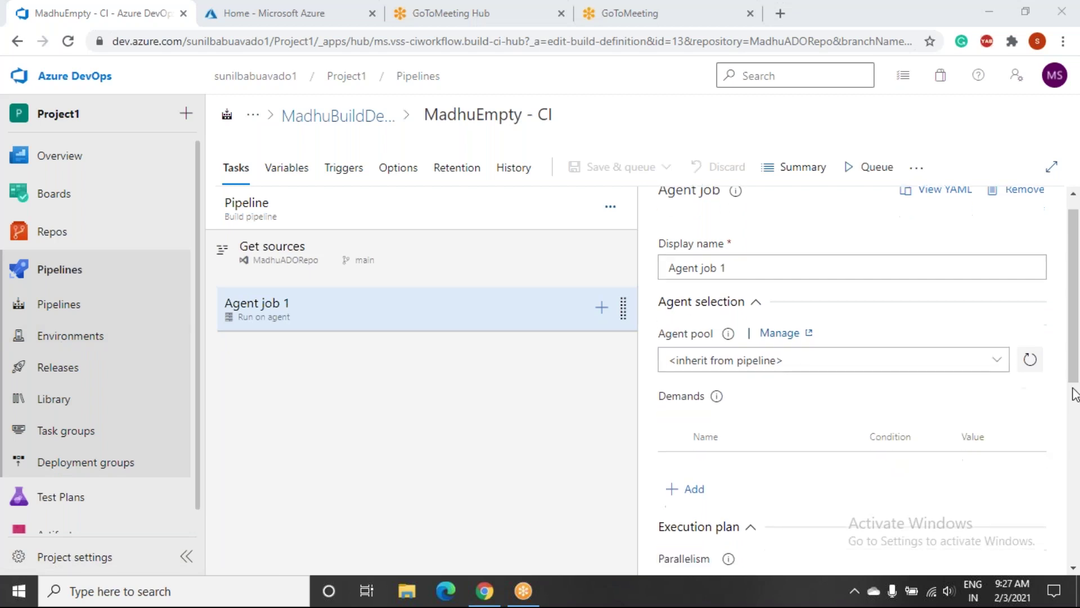
scroll(1074, 394, up, 5)
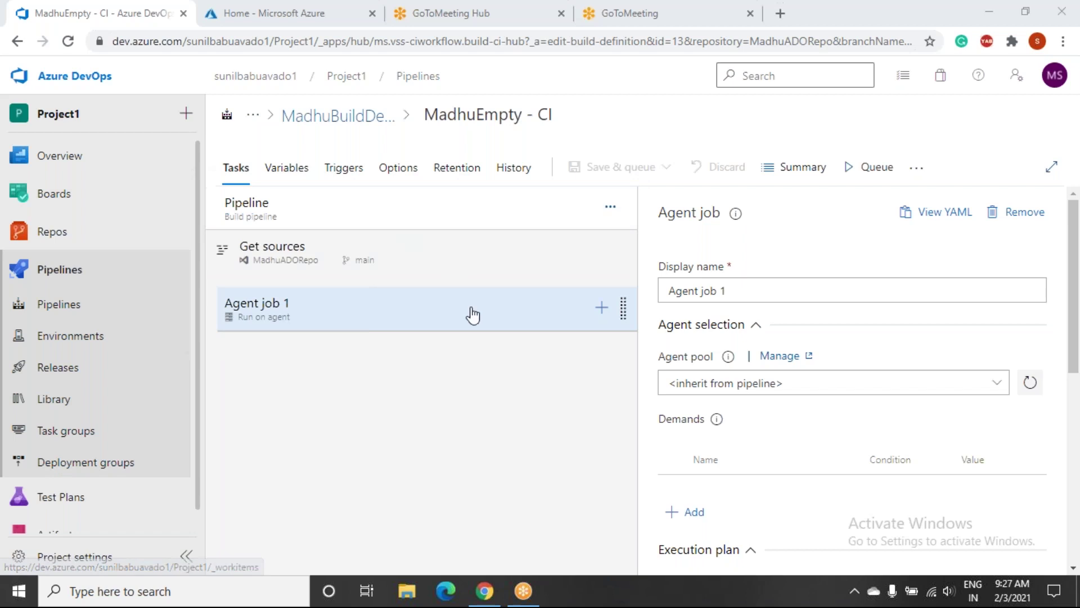
Add a pipeline variable called "name" with the person's first name as its value
click(285, 169)
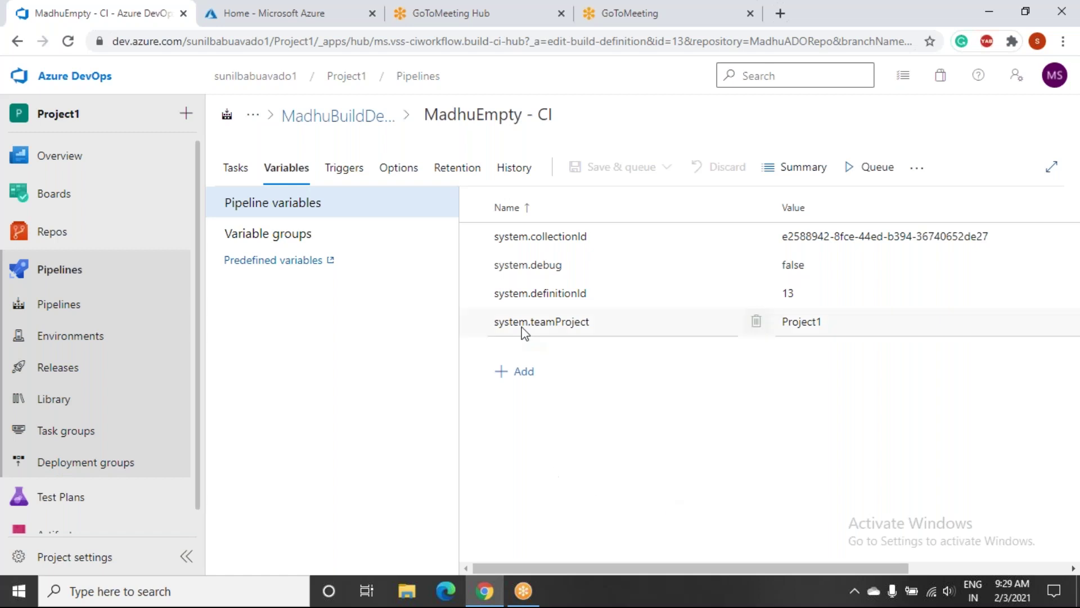
click(519, 388)
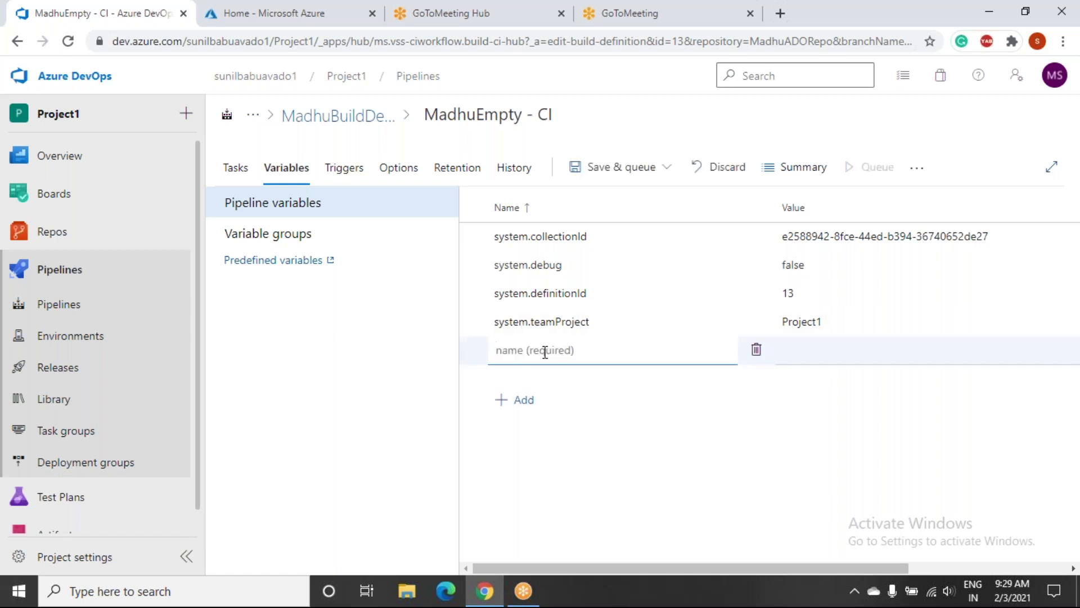
text(name)
click(634, 402)
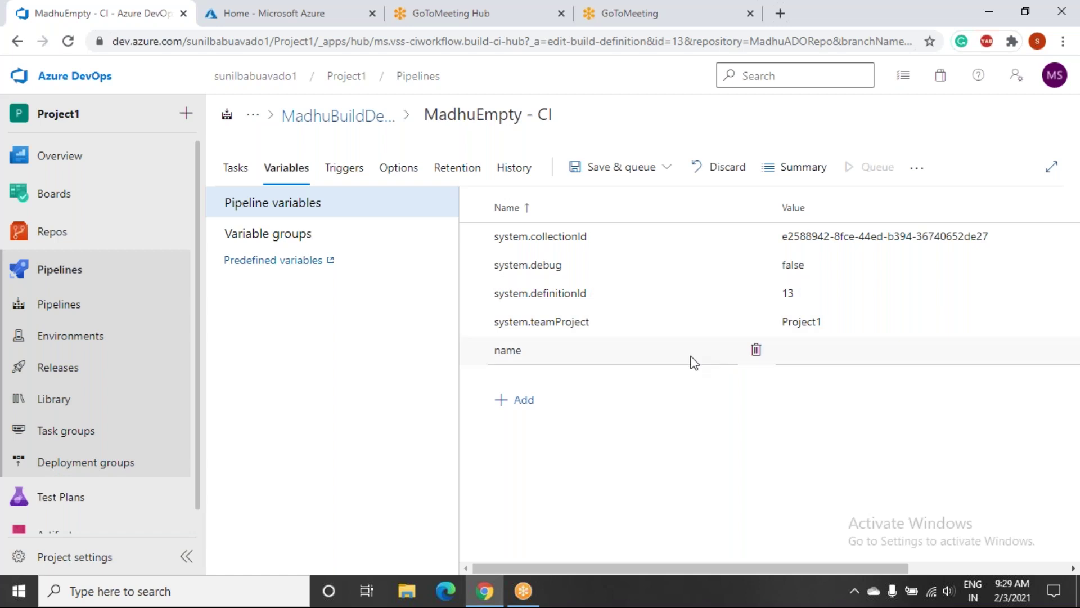
click(604, 355)
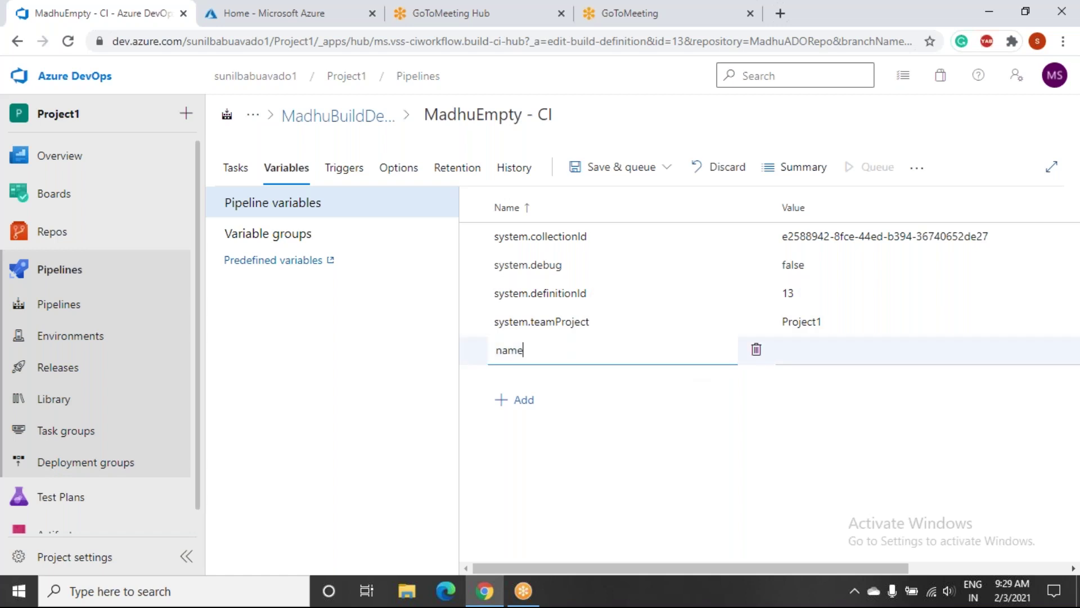
click(828, 347)
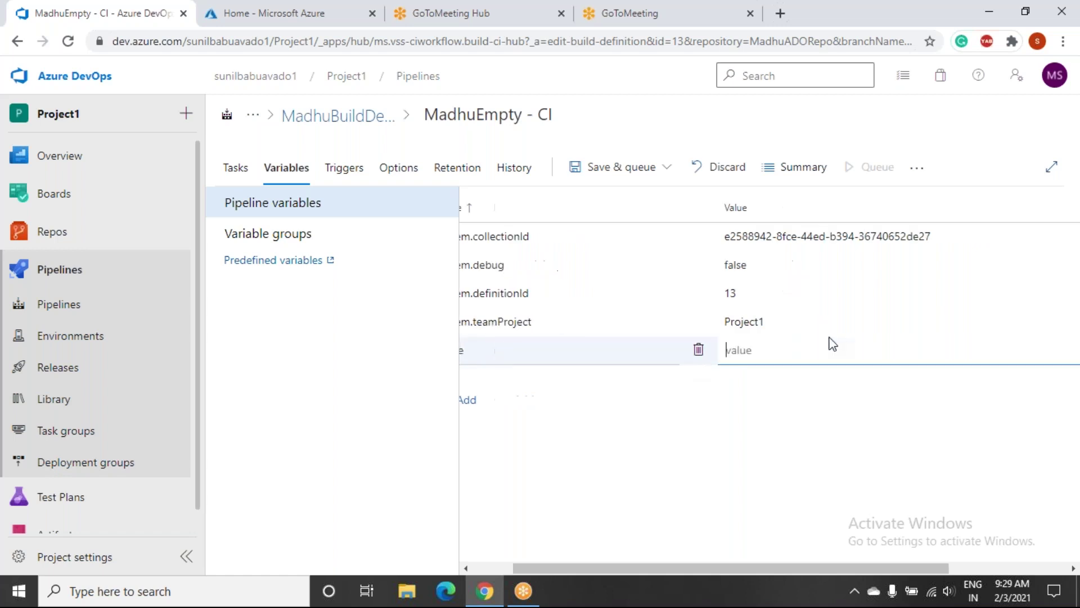
text(Madhu)
click(801, 454)
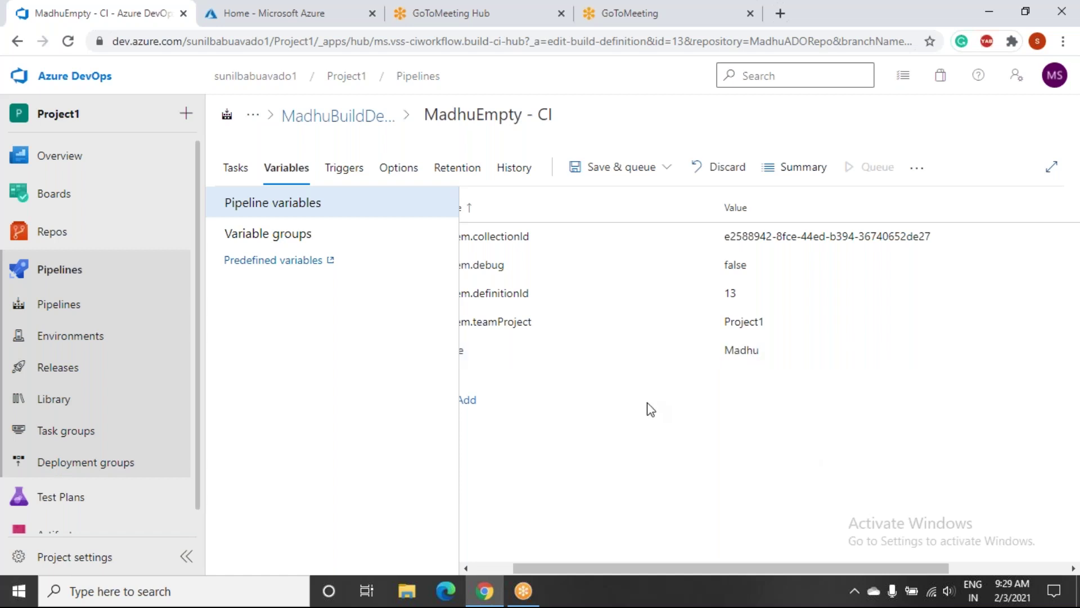
drag(557, 572, 489, 564)
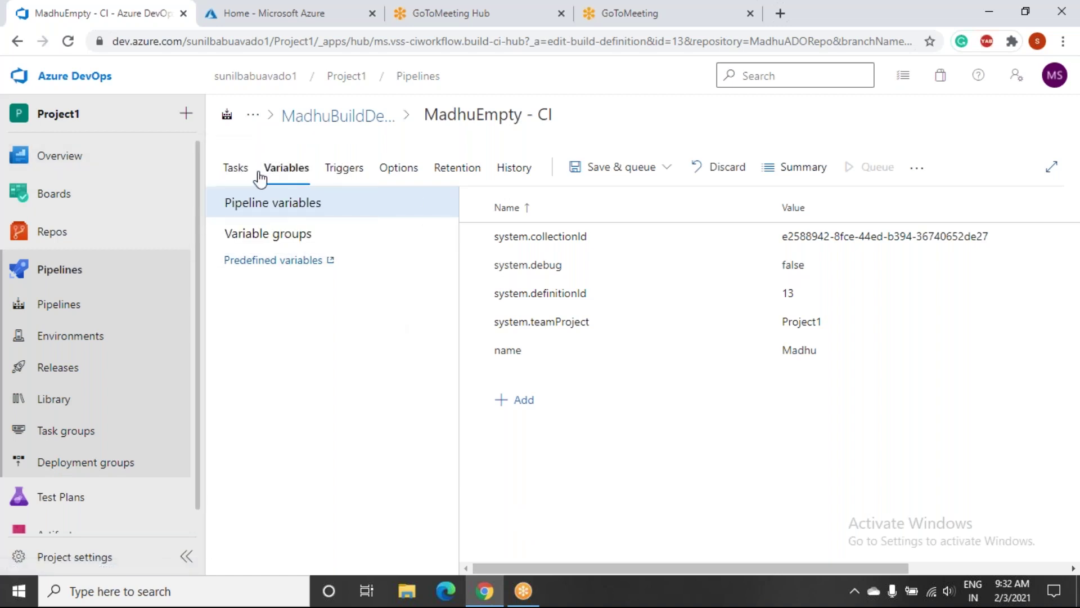
Review the pipeline's trigger settings and its build options through the status badge links
click(337, 172)
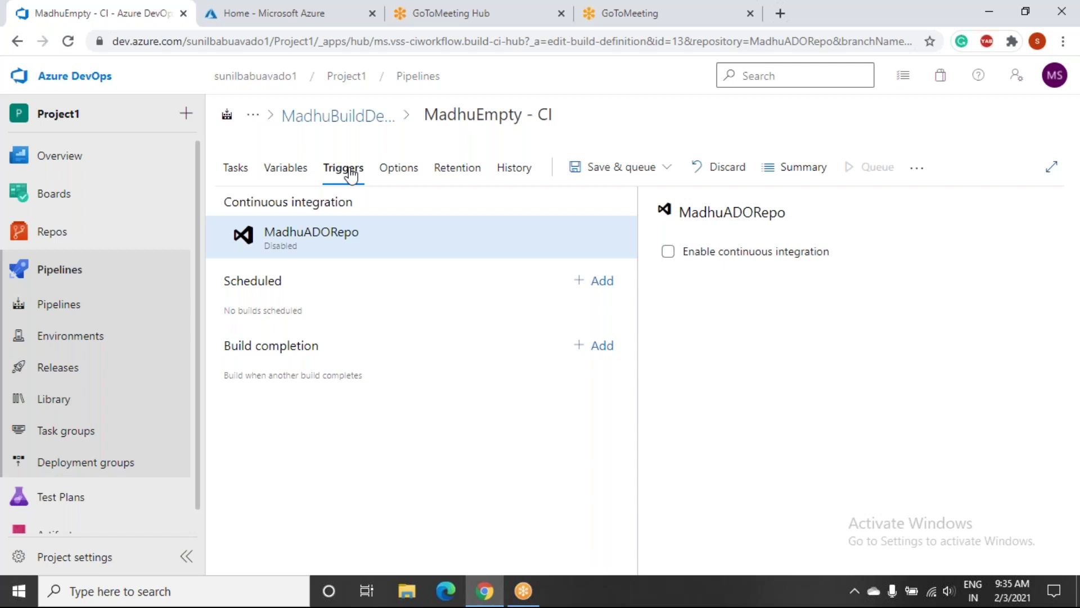
click(391, 168)
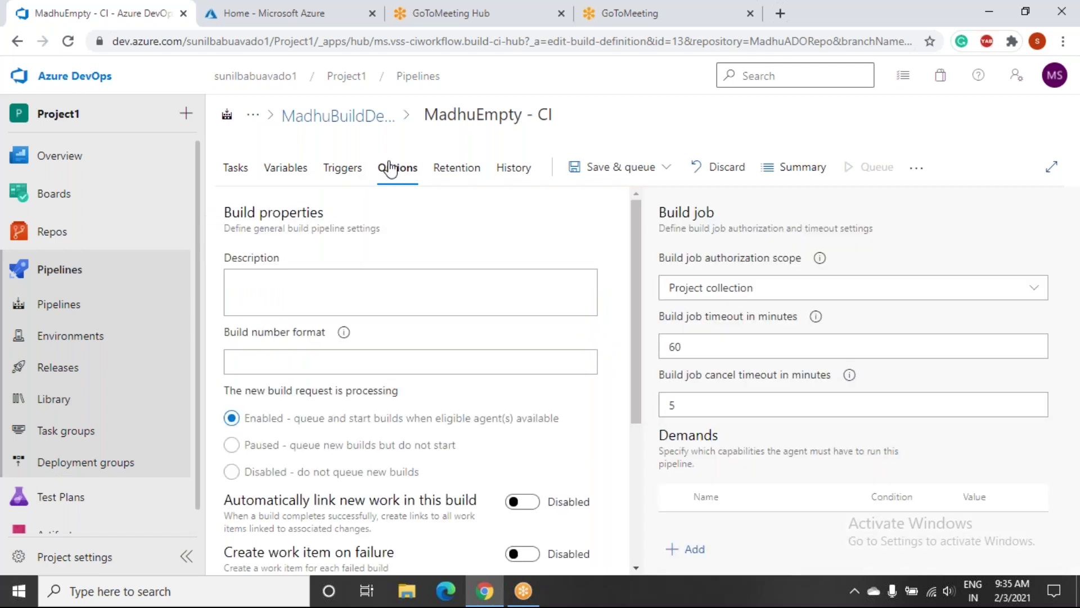
scroll(528, 458, down, 4)
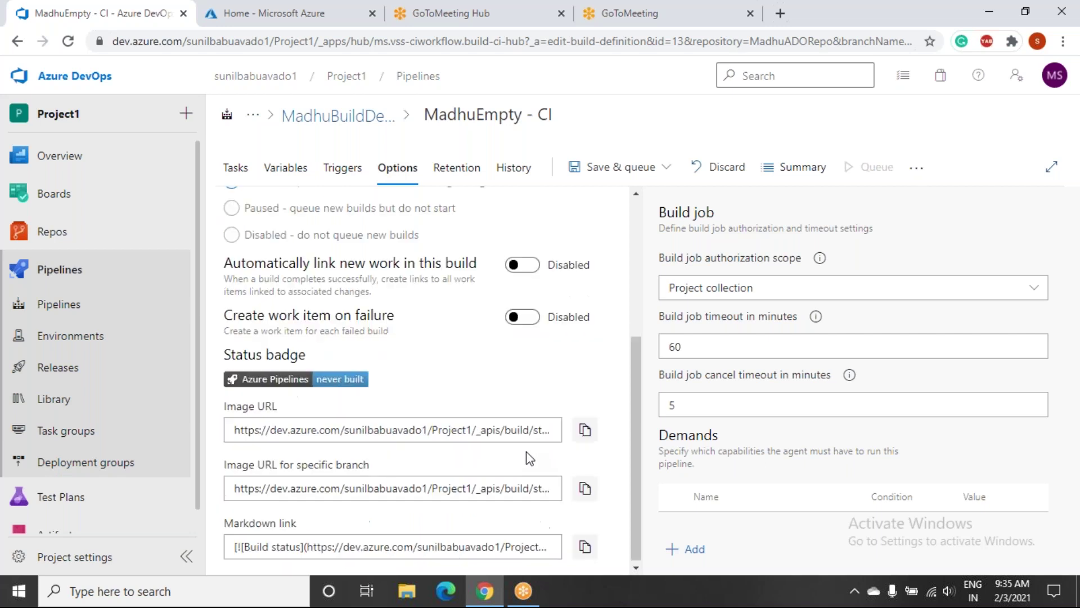
scroll(440, 388, up, 4)
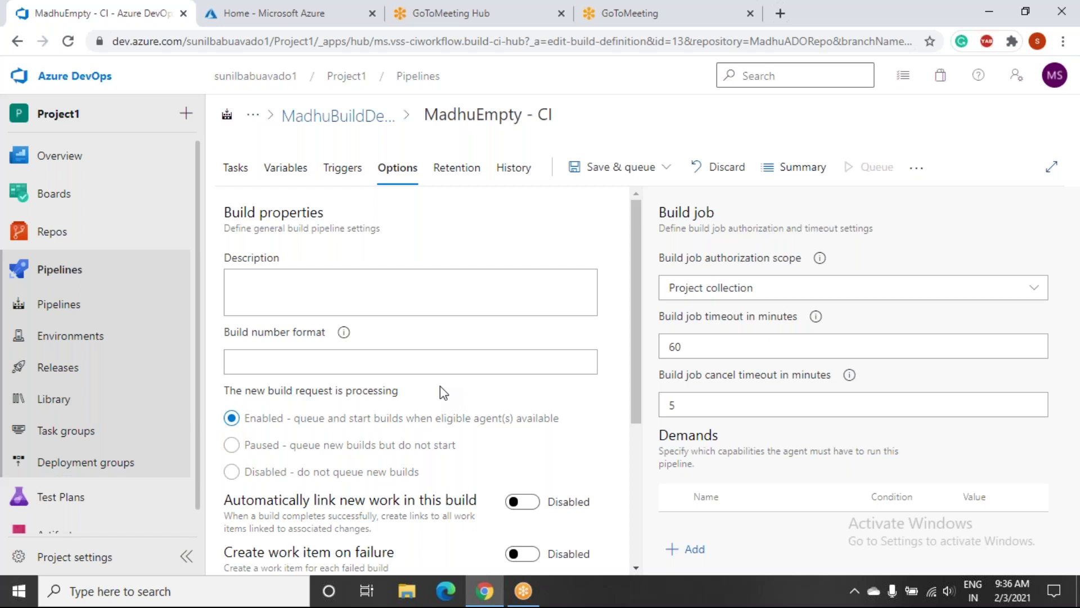
Revisit the trigger and build option settings, check the retention settings, and show the pipeline's change history
click(324, 175)
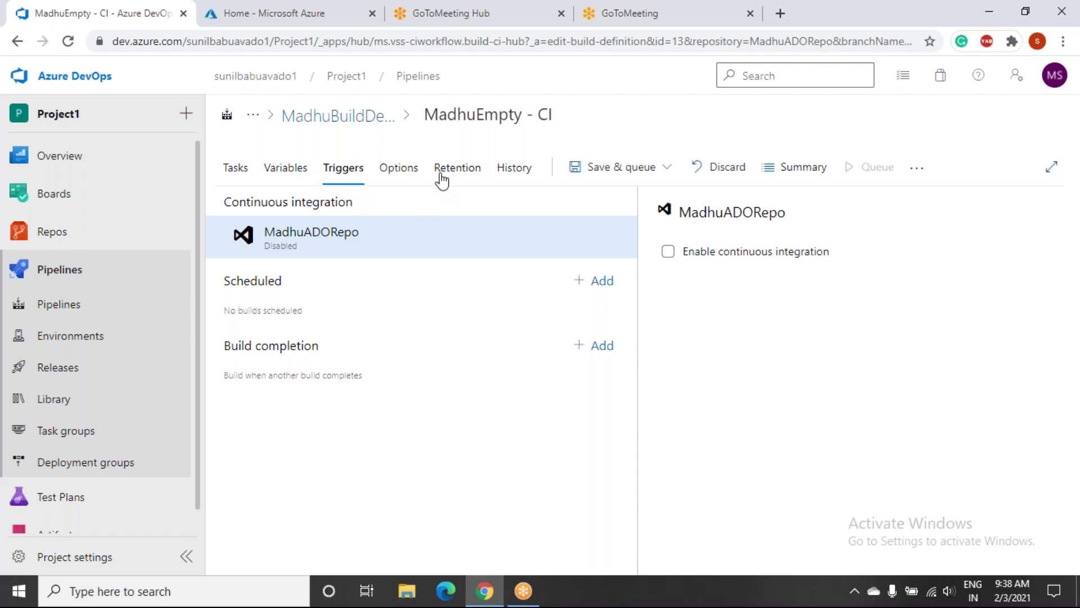
click(412, 175)
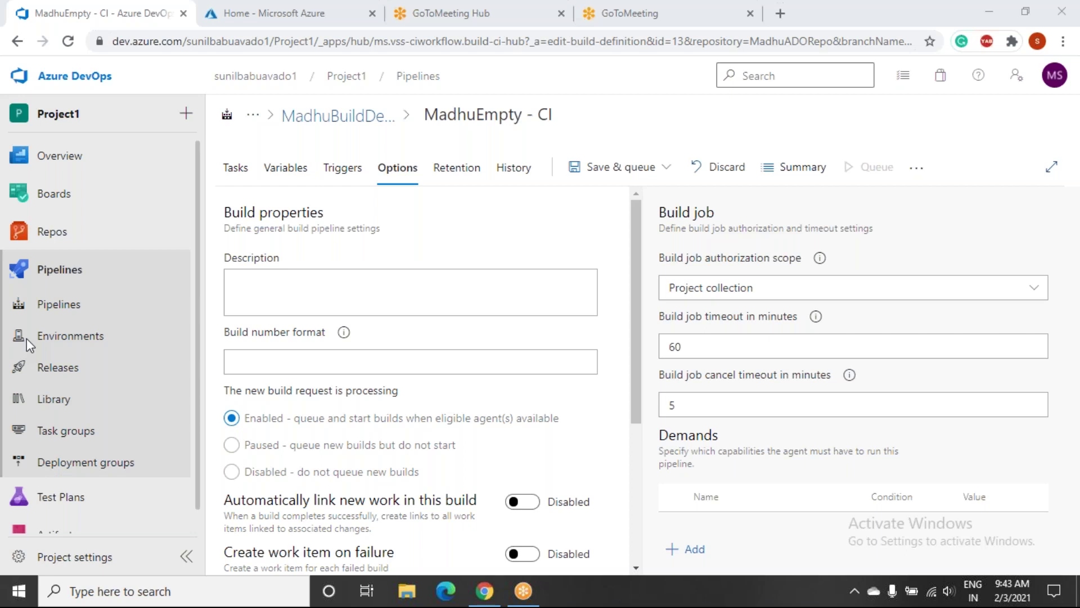
click(449, 167)
click(514, 167)
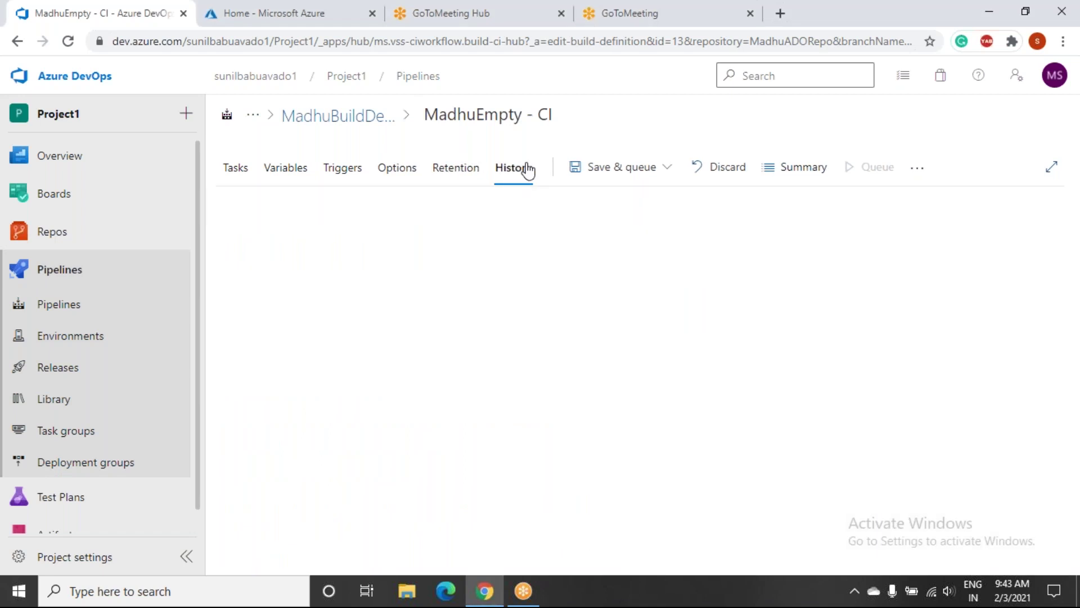
click(466, 171)
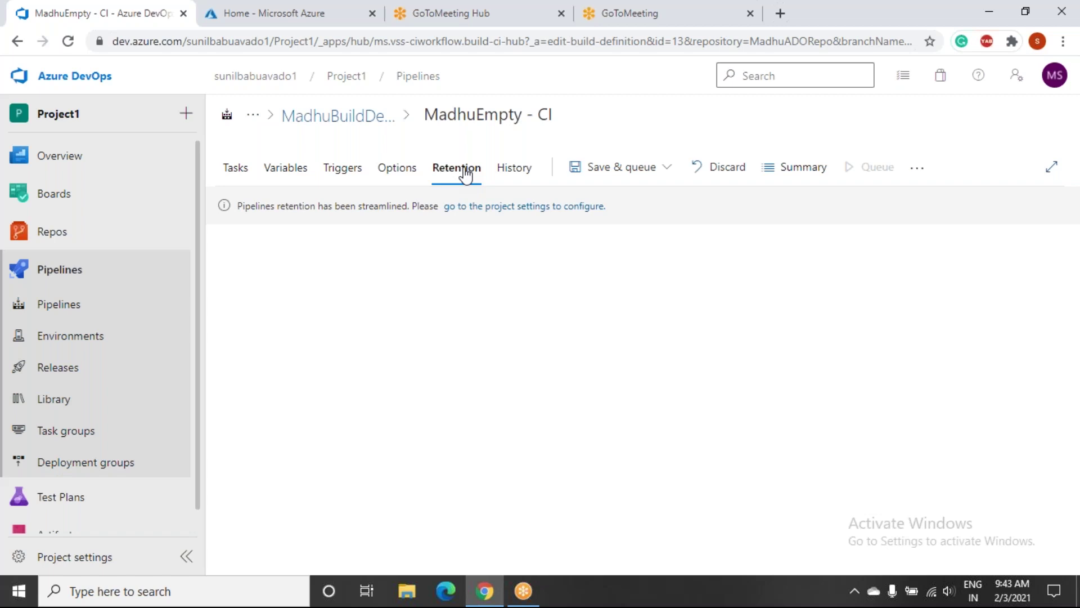
click(512, 169)
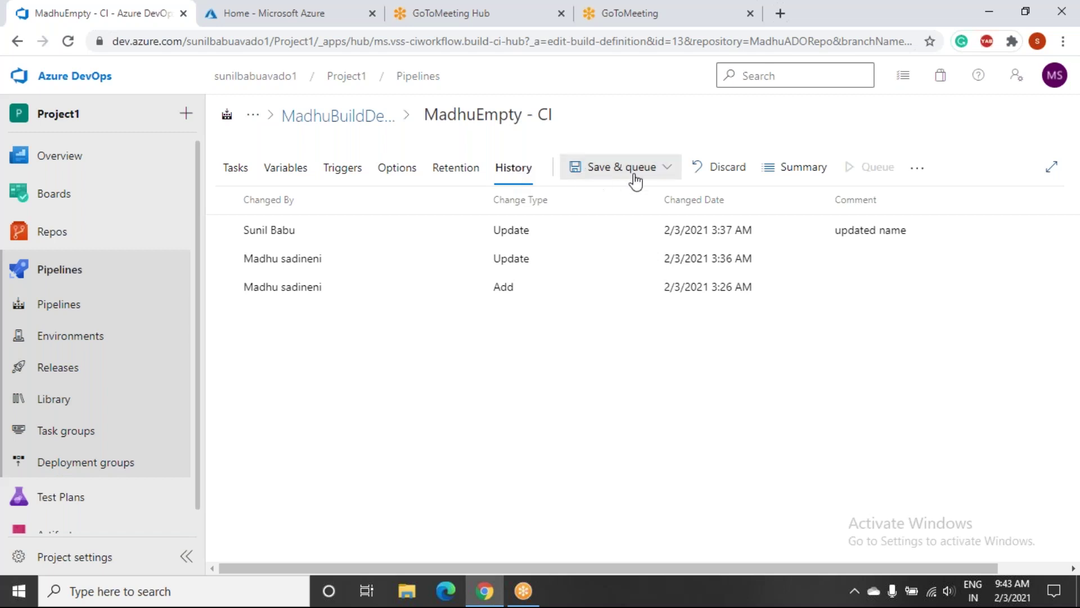
Save the MadhuEmpty - CI pipeline without a comment and check its run summary
click(654, 170)
click(599, 223)
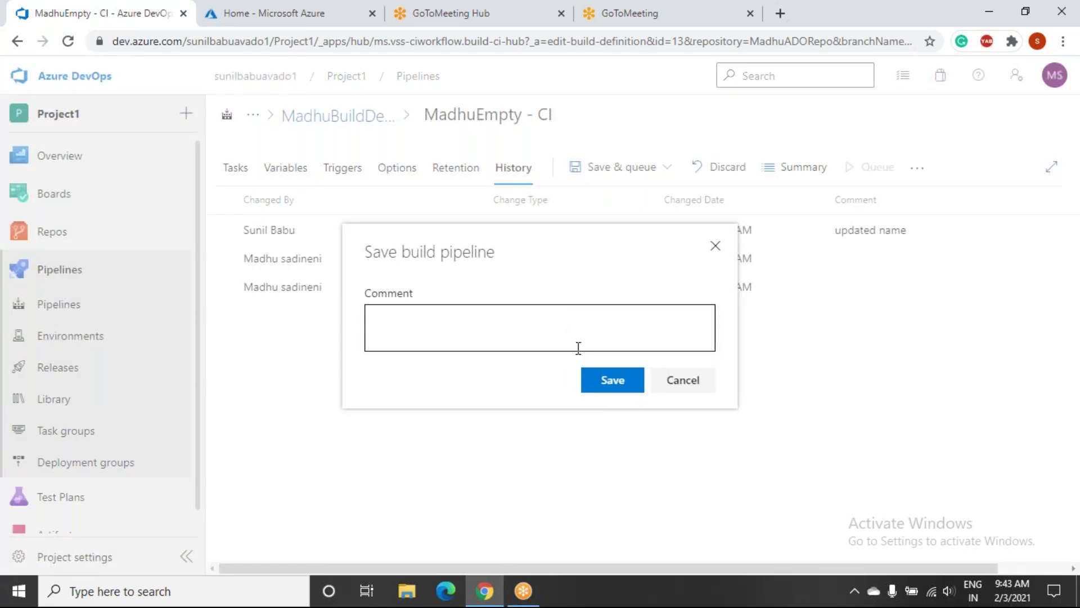
click(628, 388)
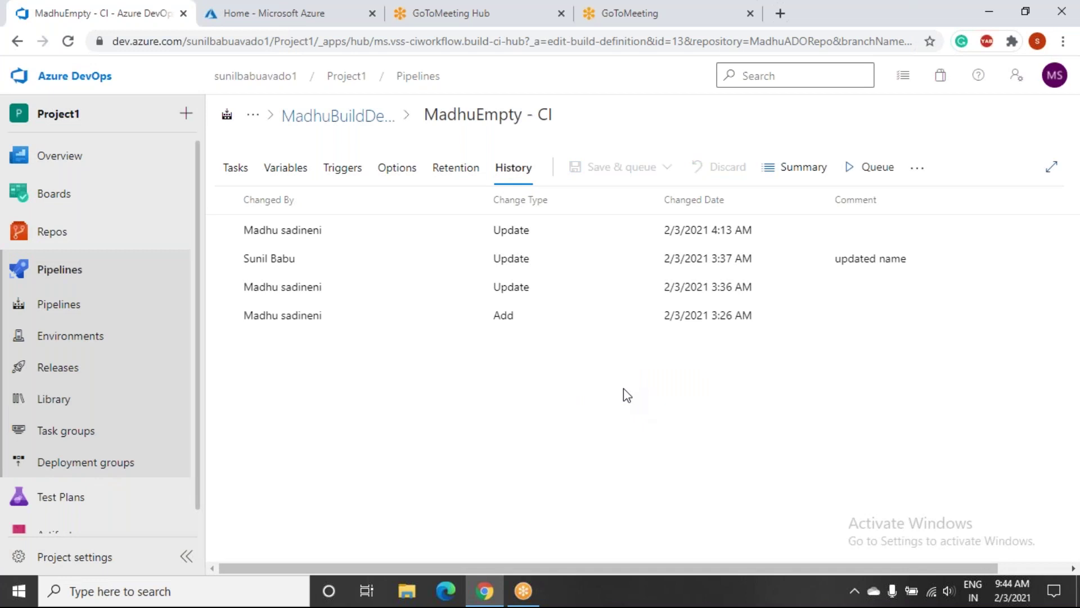
click(792, 166)
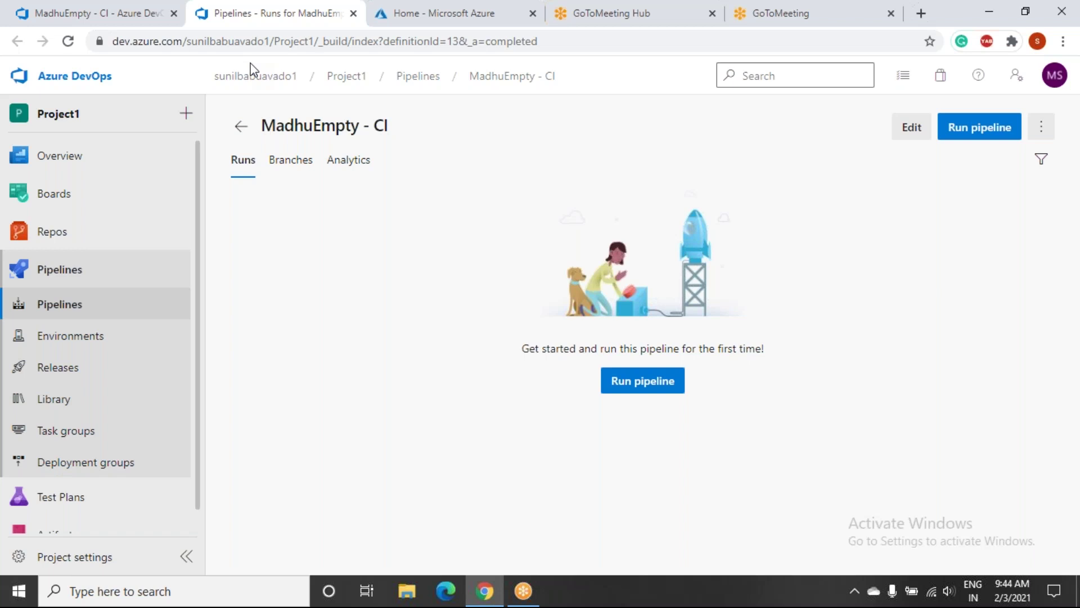
click(353, 13)
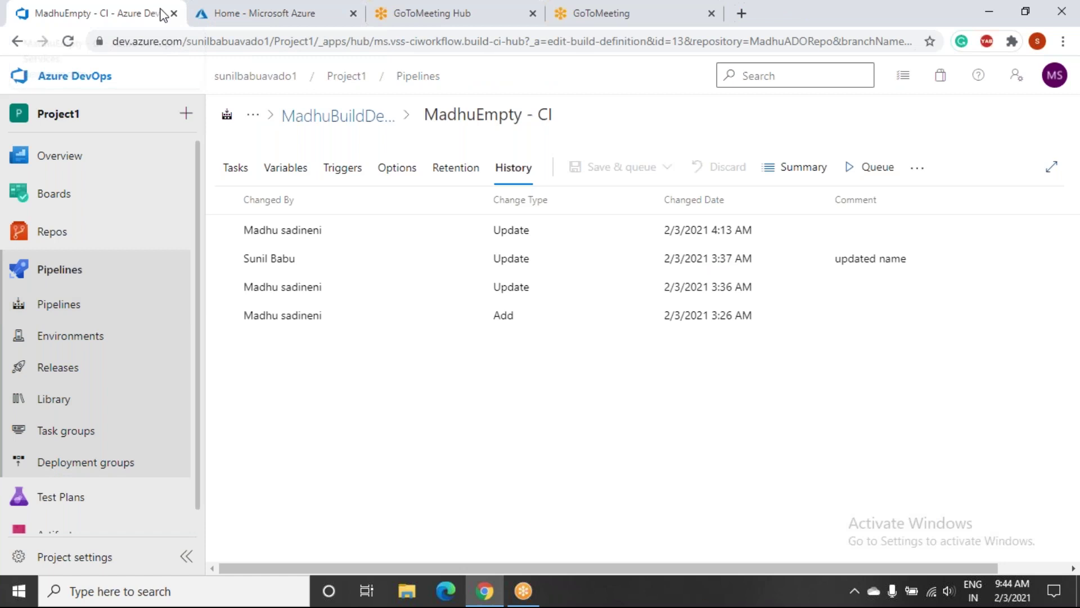
Find MadhuDemo-ASP.NET-CI in the MadhuBuildDefinition folder and review its runs, branches and analytics
click(72, 235)
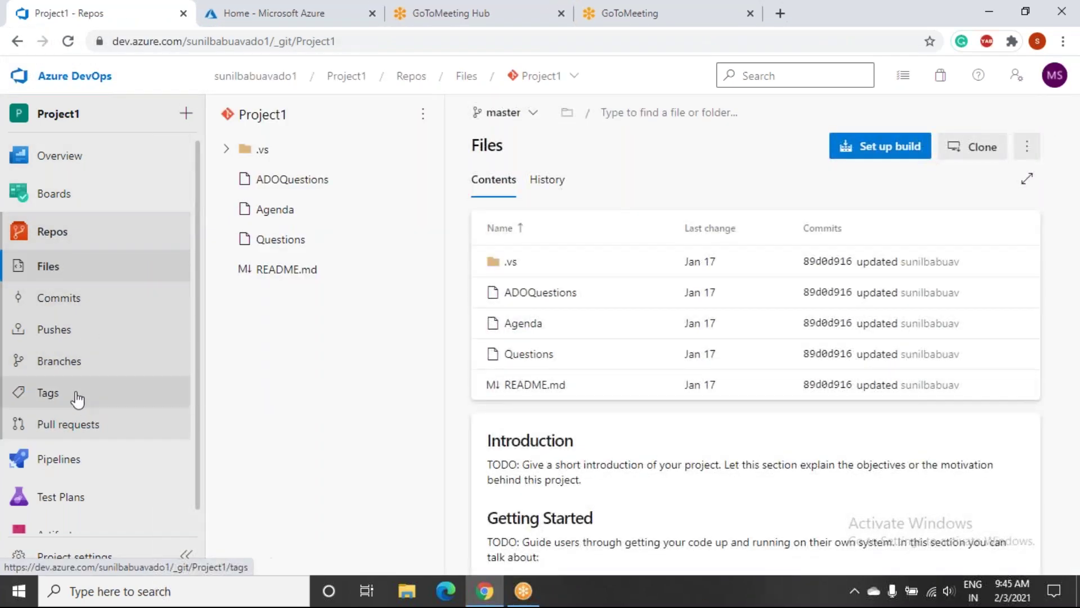
scroll(90, 394, down, 1)
click(93, 450)
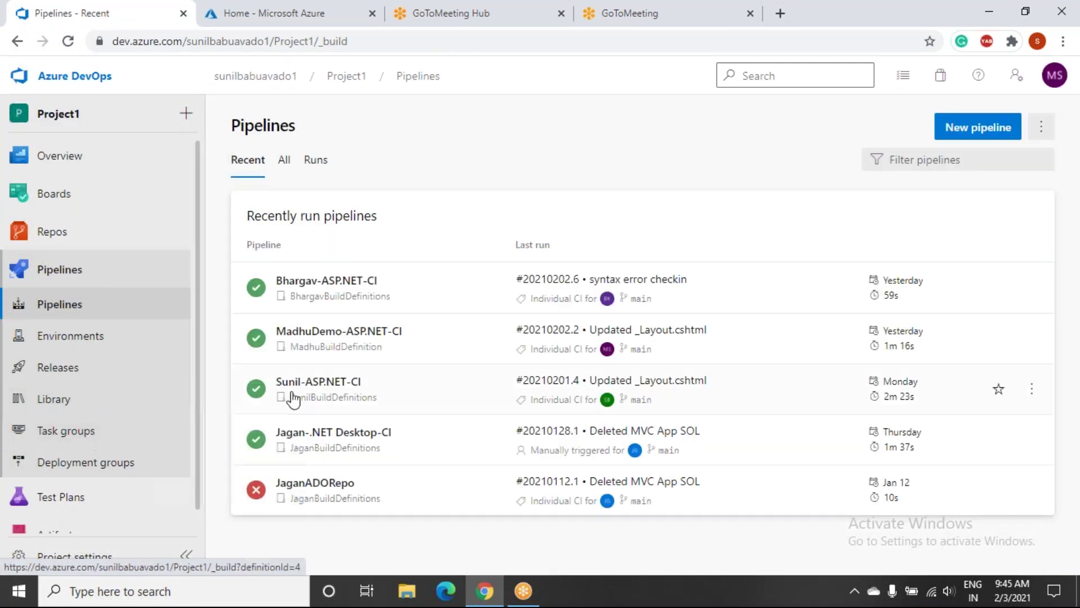
click(283, 162)
click(253, 281)
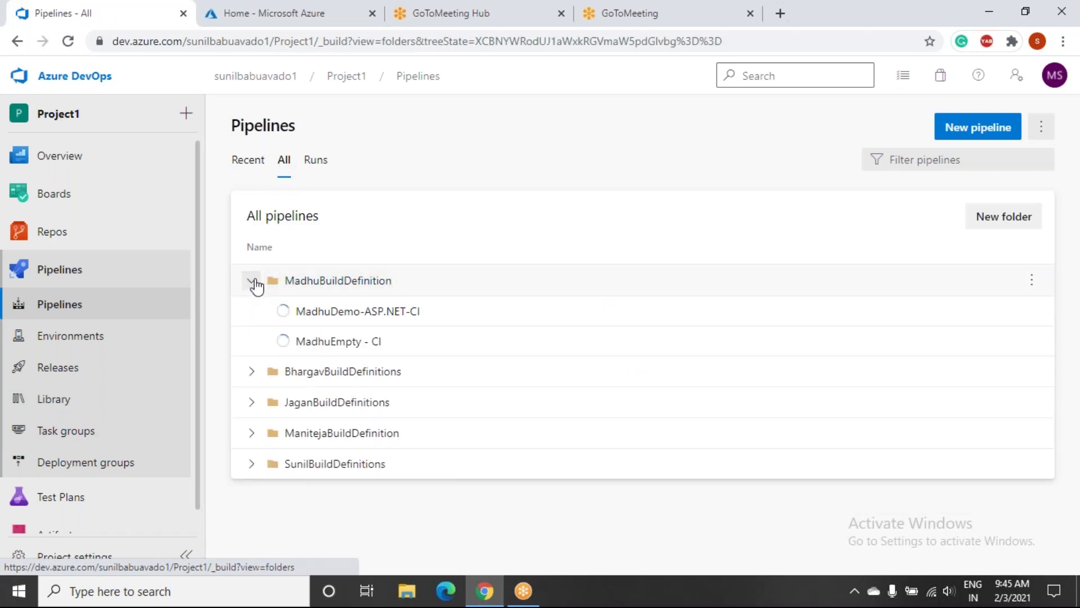
click(331, 314)
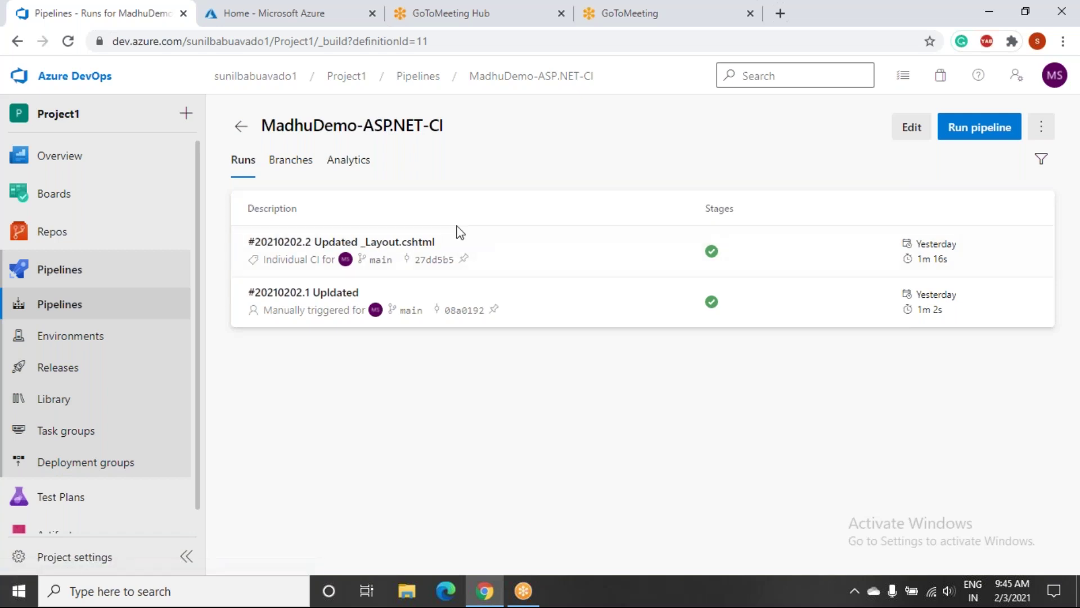
click(299, 170)
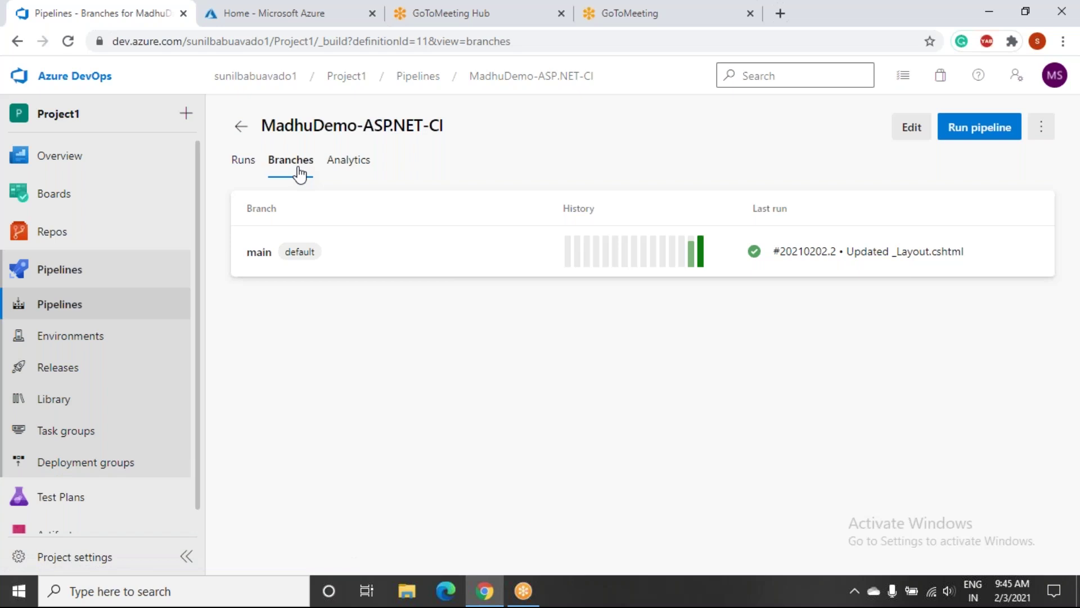
click(347, 166)
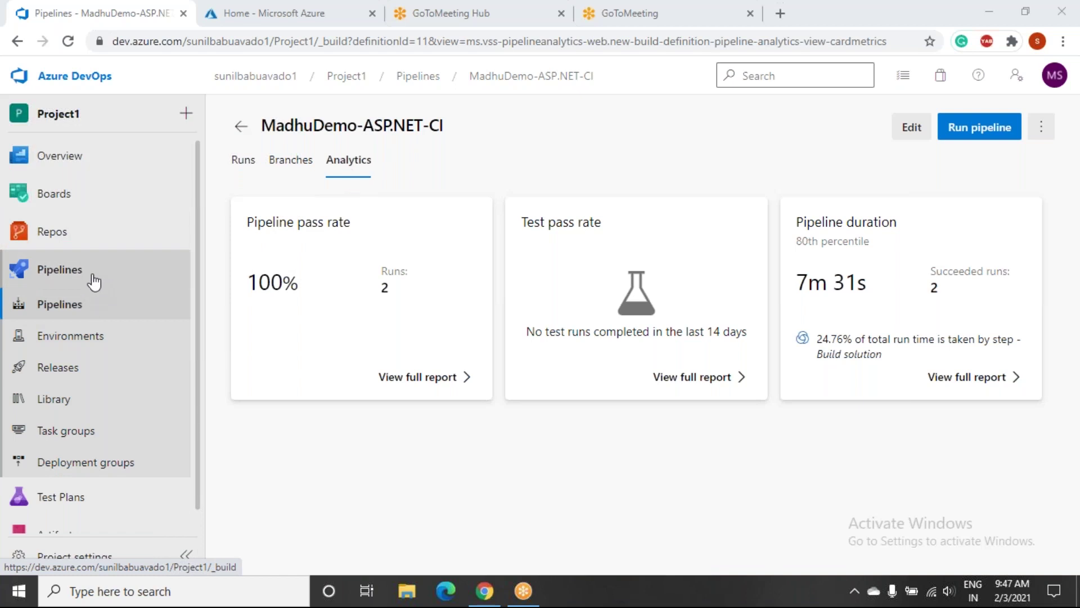
Open MadhuEmpty - CI for editing and inspect its manual run options without starting a run
click(107, 306)
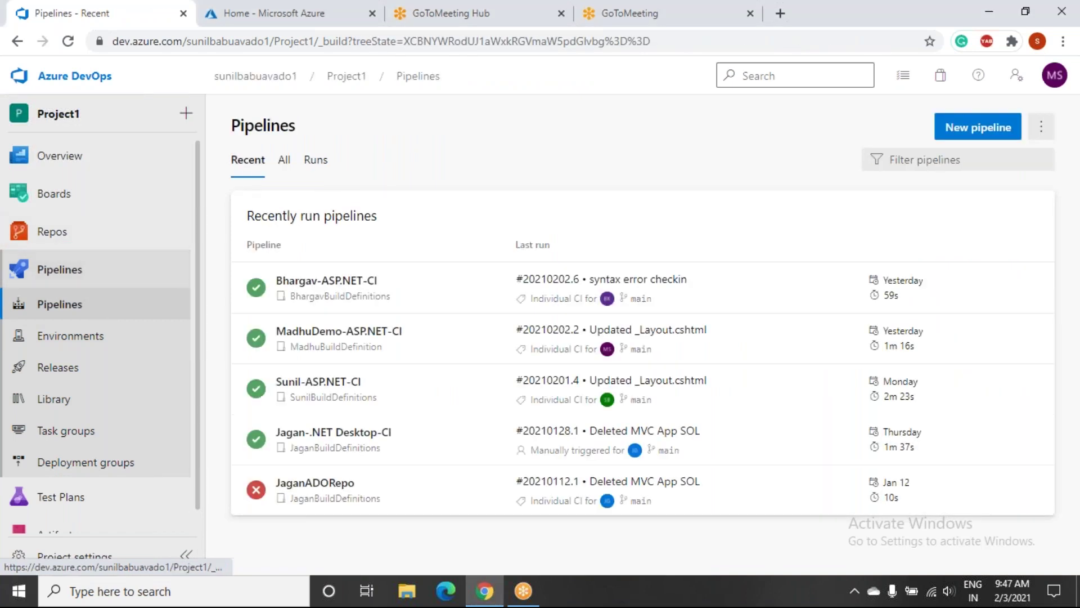
click(284, 160)
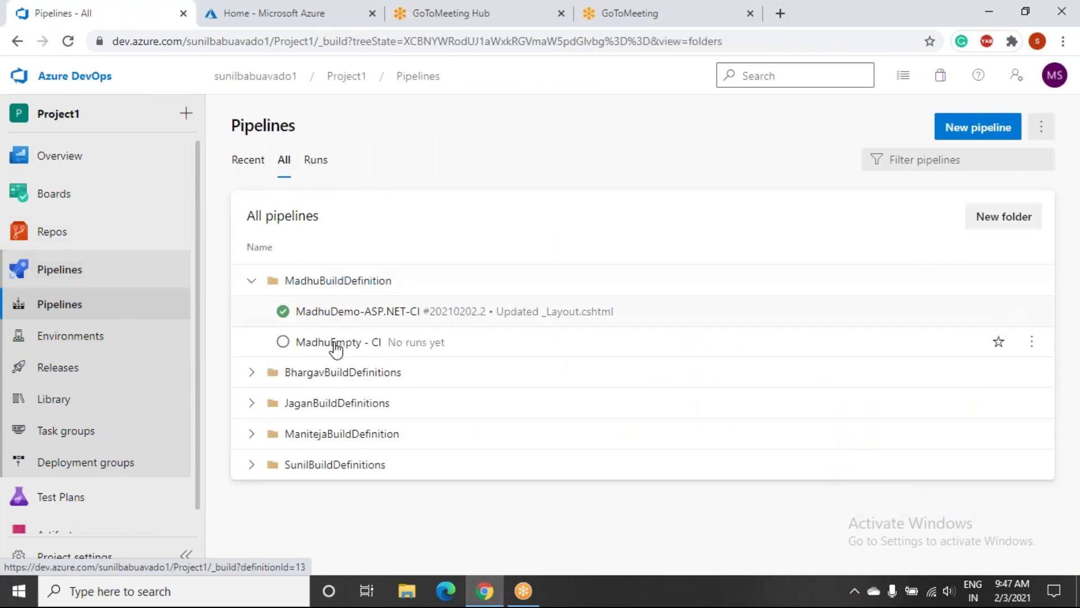
click(332, 337)
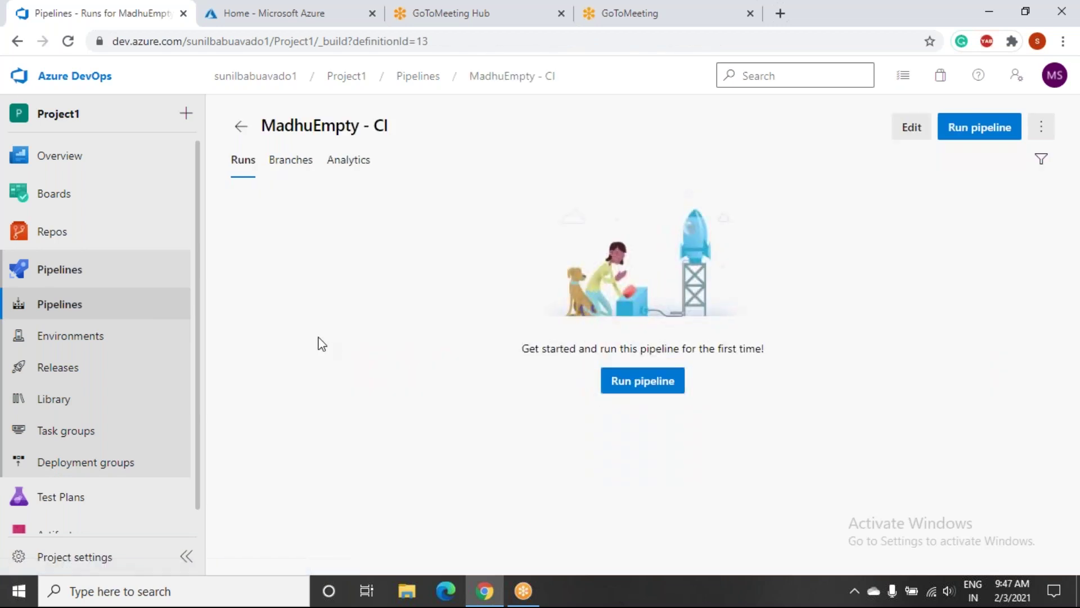
click(916, 128)
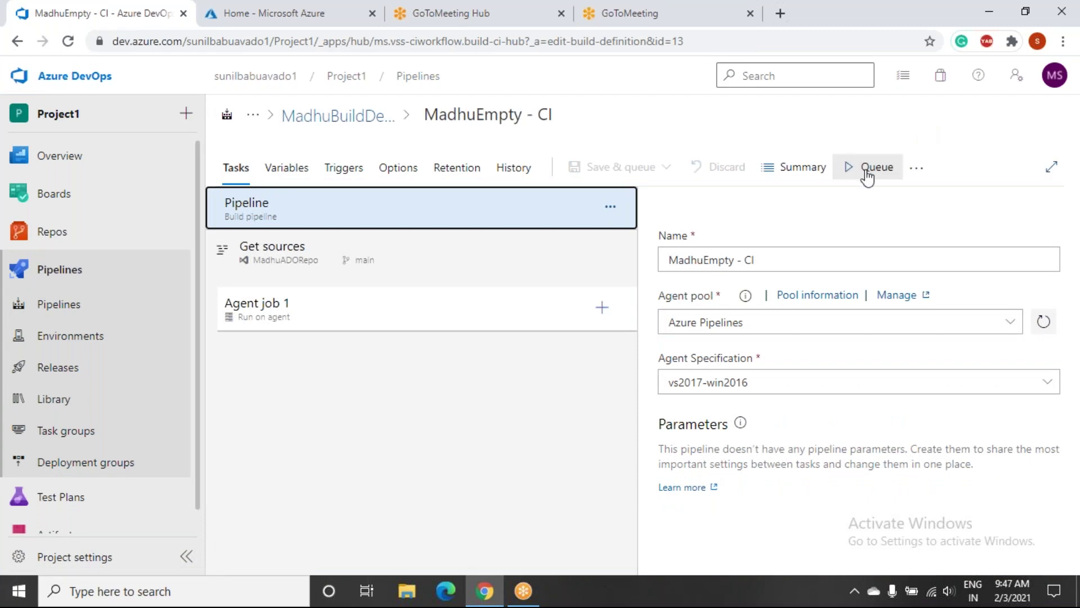
click(910, 178)
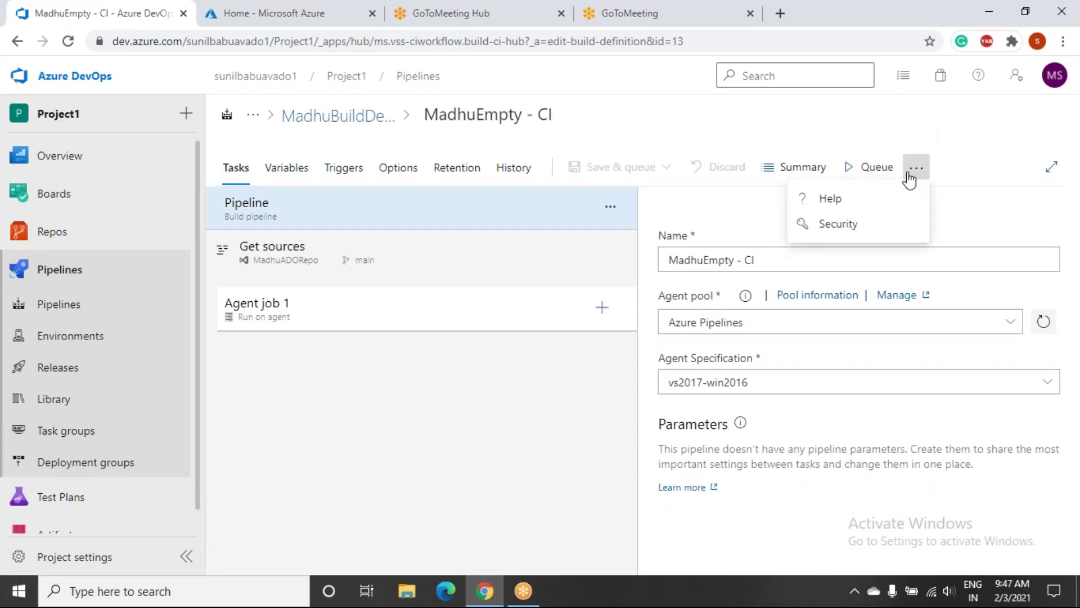
click(876, 167)
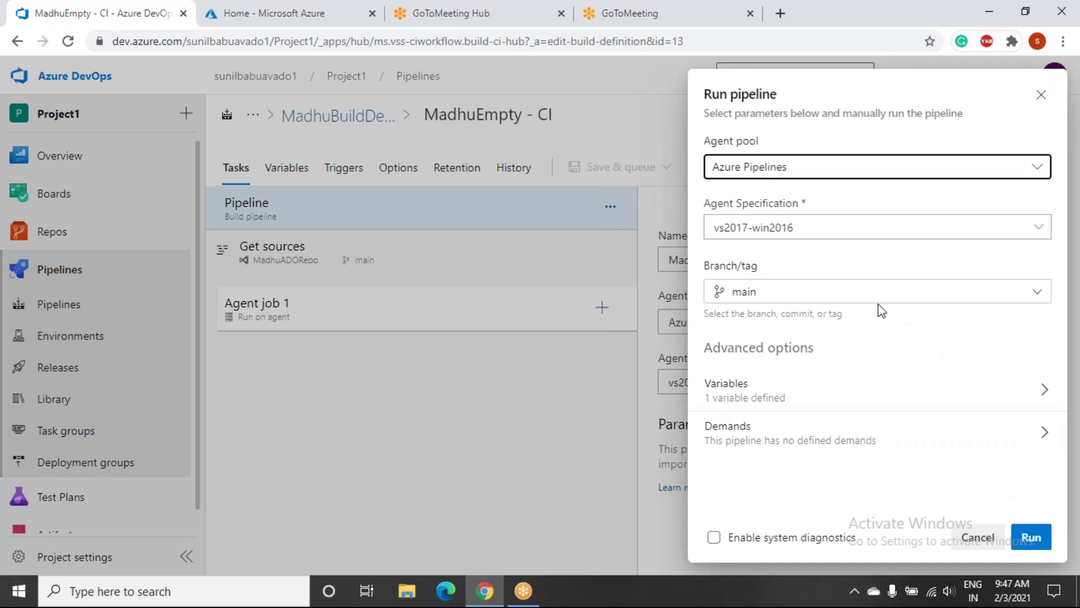
click(1041, 95)
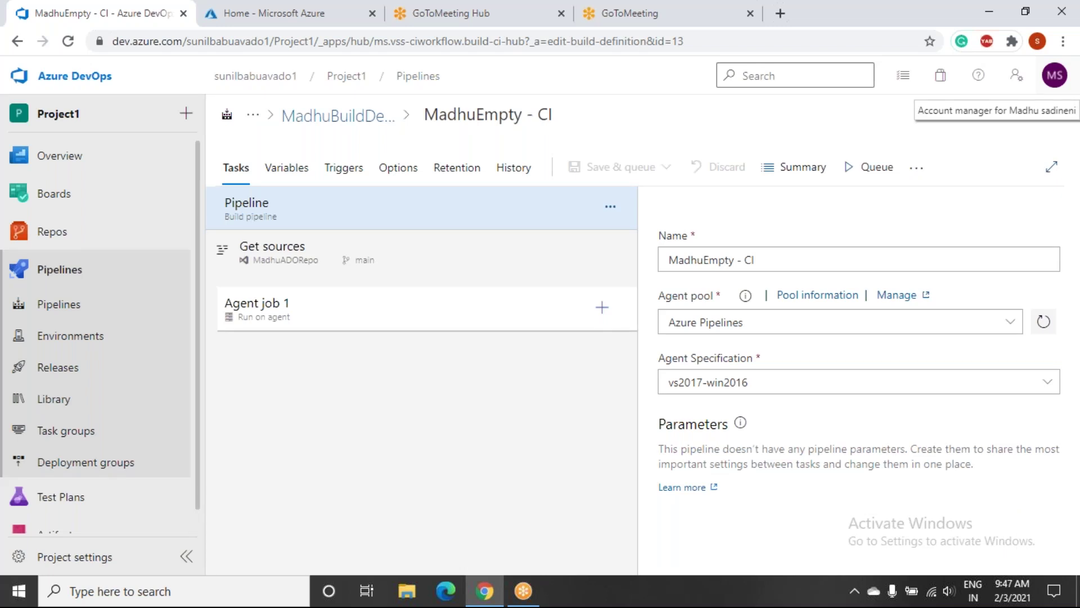
Show the security permissions of MadhuEmpty - CI and look through the Build Administrators group's rights
click(917, 171)
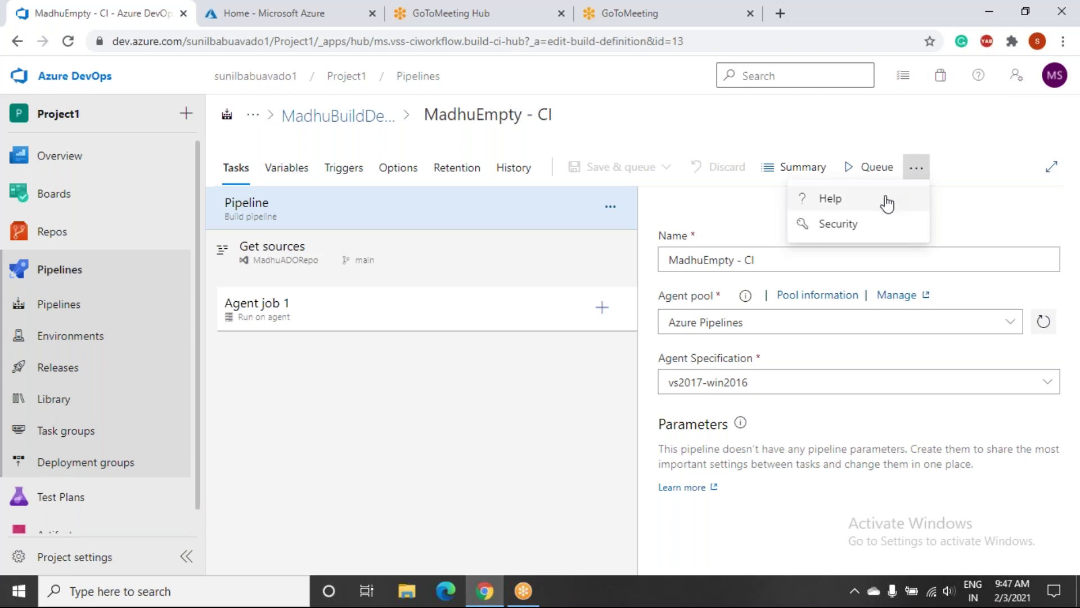
click(878, 224)
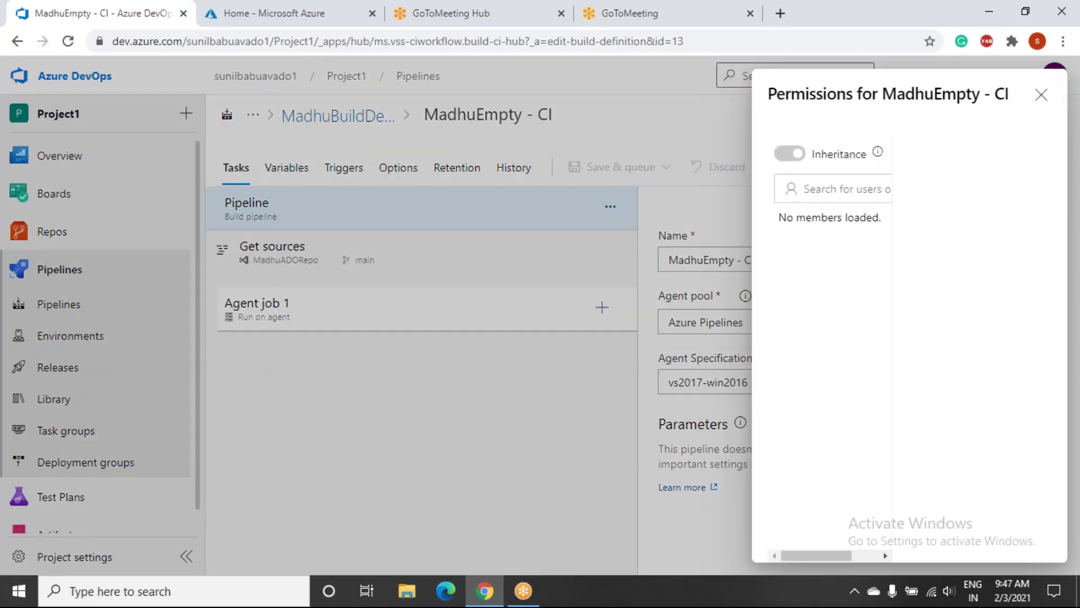
scroll(865, 225, down, 2)
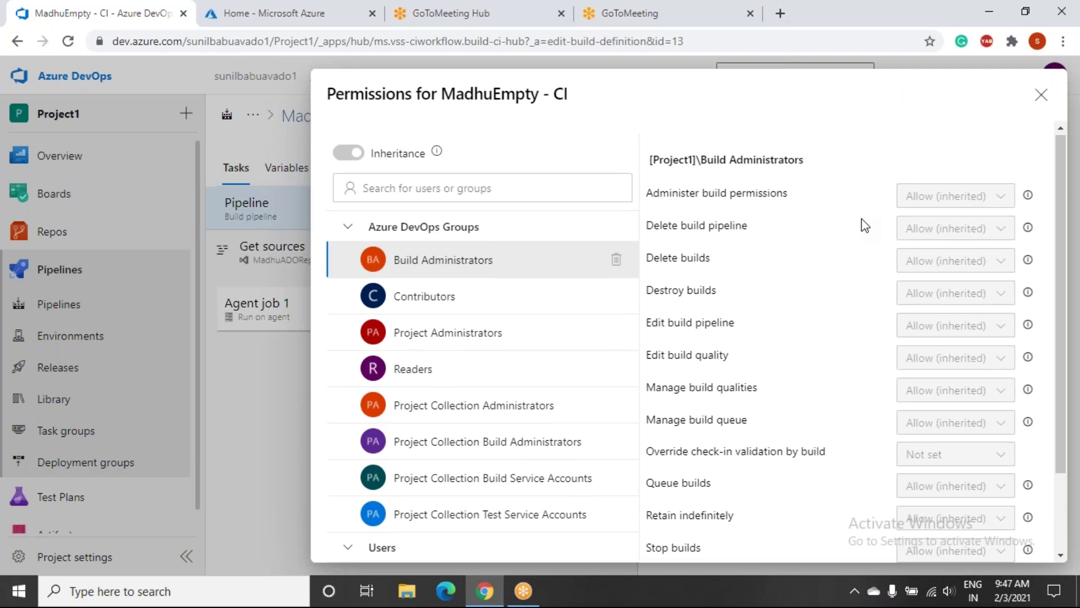
scroll(865, 223, up, 2)
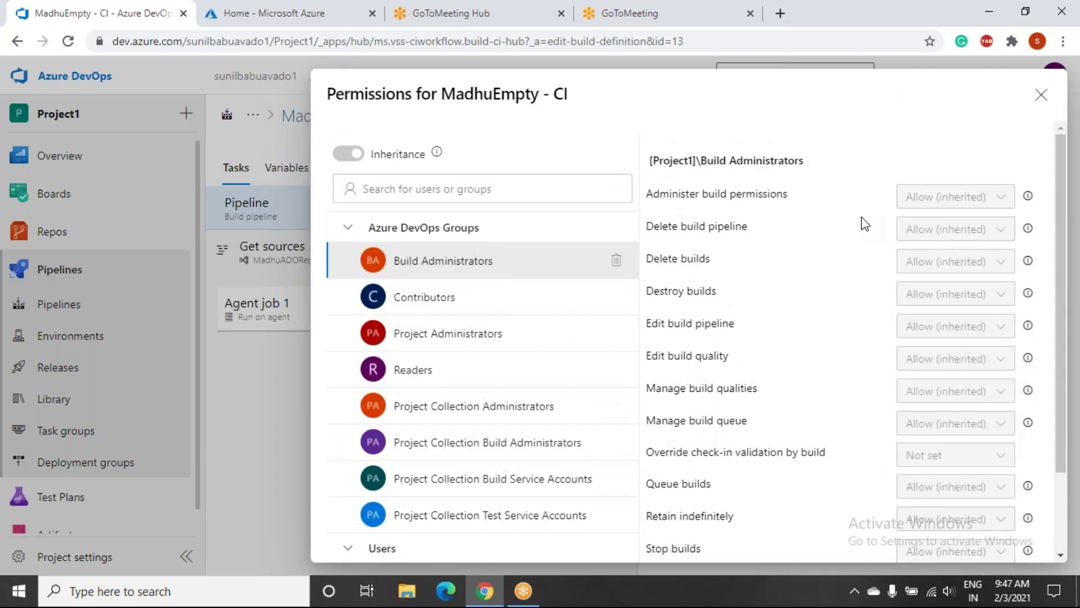
scroll(862, 217, down, 2)
scroll(862, 213, up, 2)
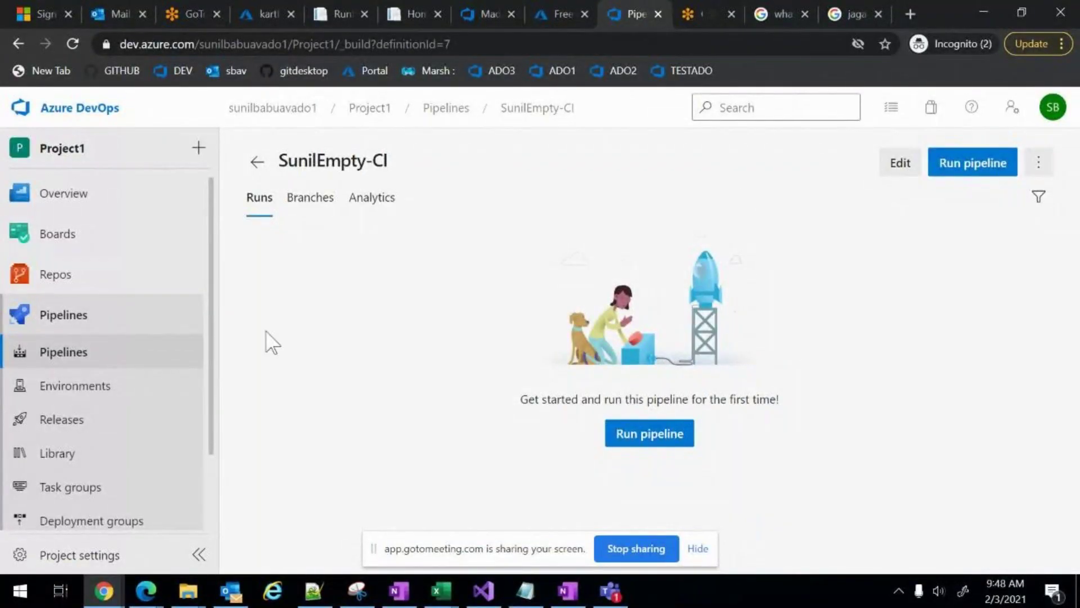
Open the SunilEmpty-CI pipeline for editing and show its security permissions
click(899, 172)
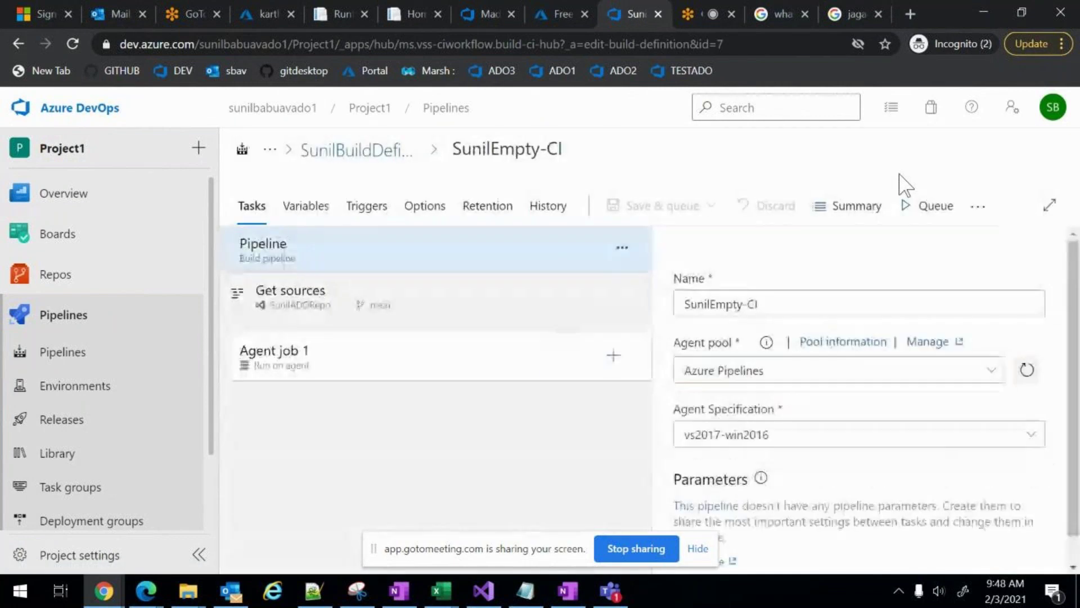
click(978, 206)
click(913, 271)
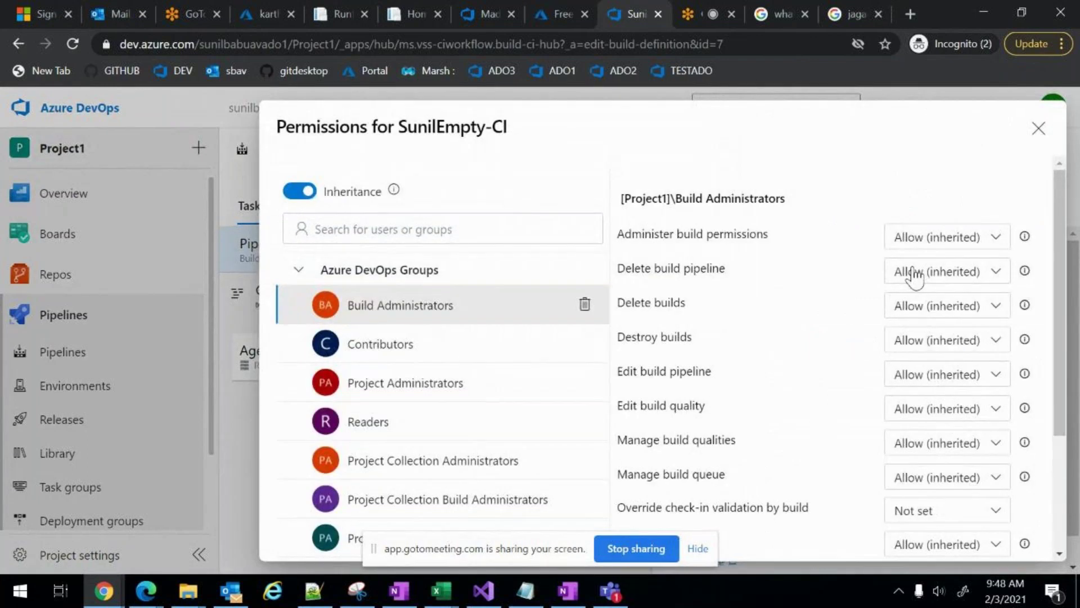
click(698, 549)
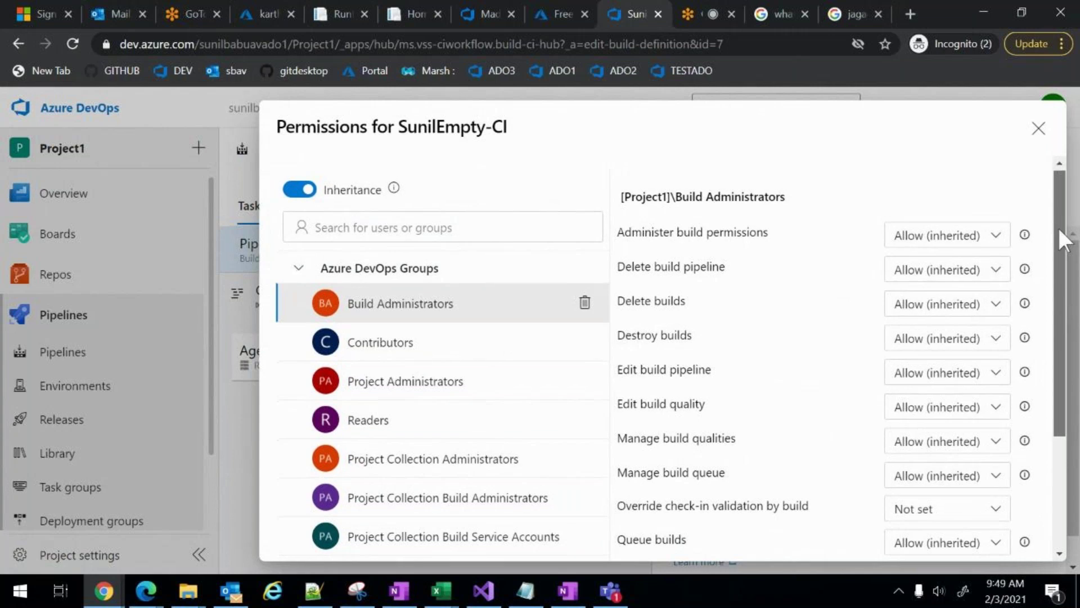
drag(1058, 225, 1068, 197)
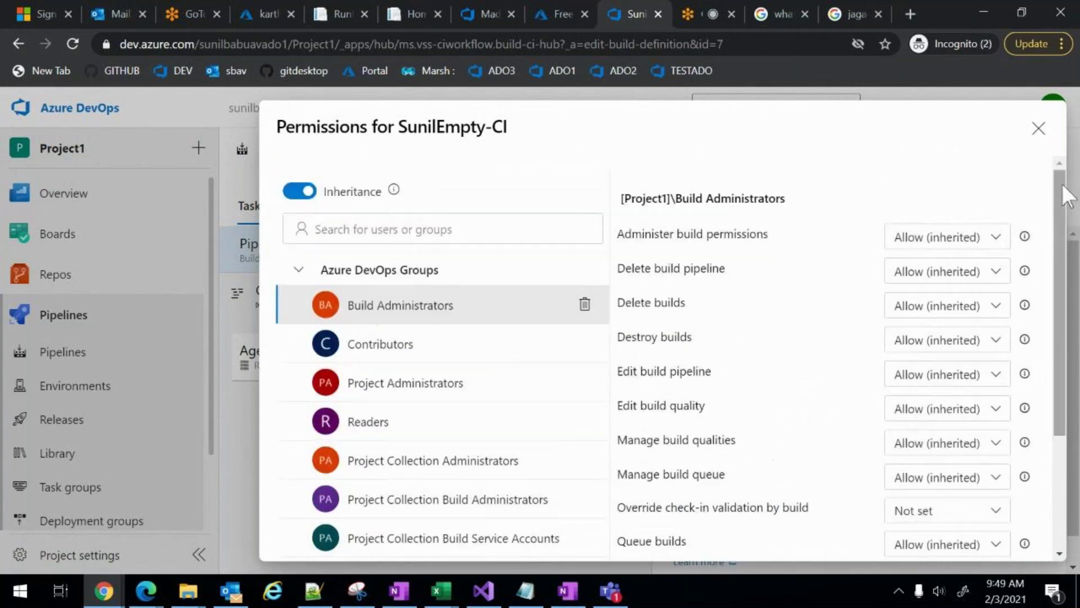
Try to remove the Contributors group from the SunilEmpty-CI permissions while inheritance is on
click(499, 356)
click(585, 343)
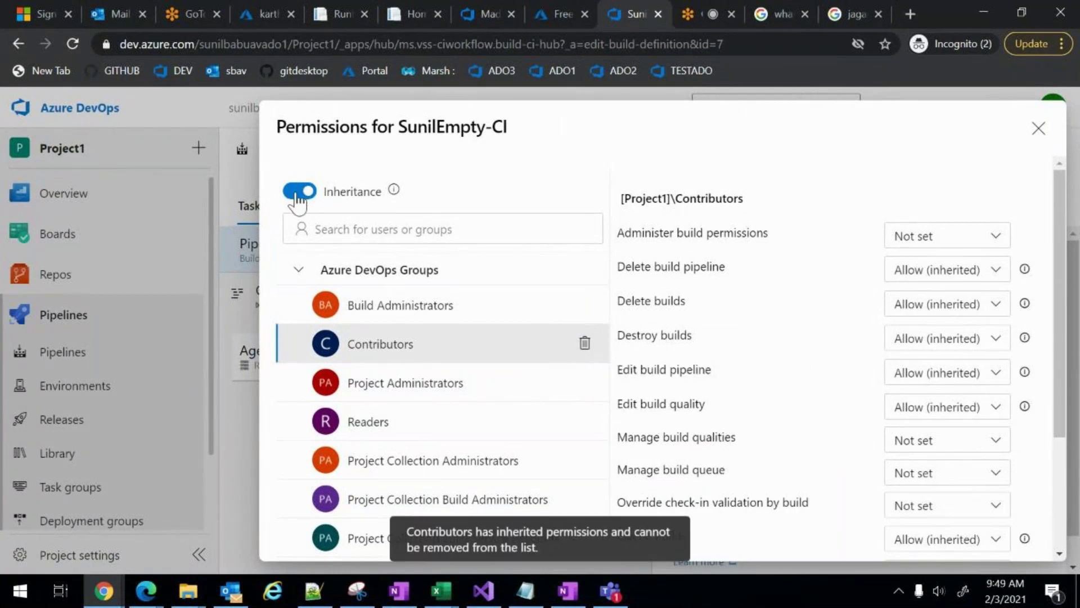
Switch to GoToMeeting to unmute the microphone, and return to the Azure DevOps permissions
click(712, 14)
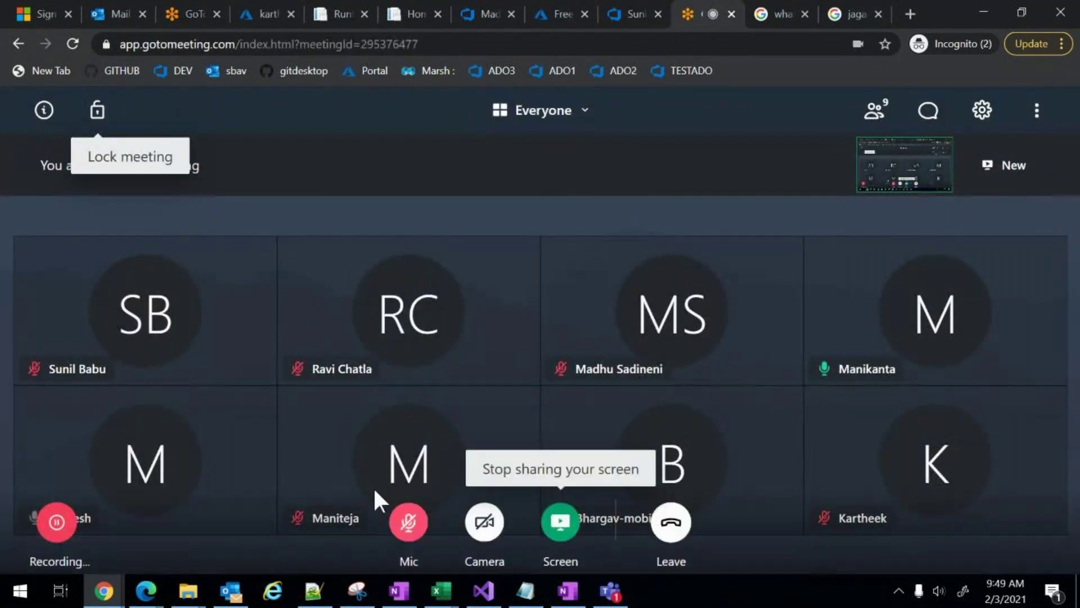
click(409, 522)
click(631, 14)
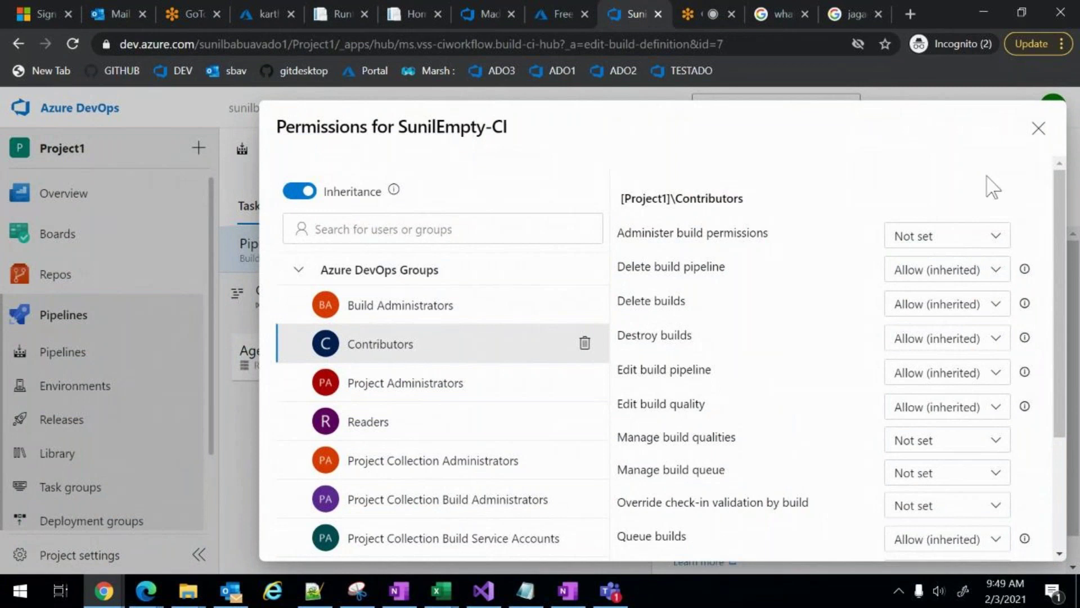
Turn off permission inheritance for SunilEmpty-CI and remove the Contributors group from its permissions
mouse_move(393, 190)
drag(397, 127, 521, 127)
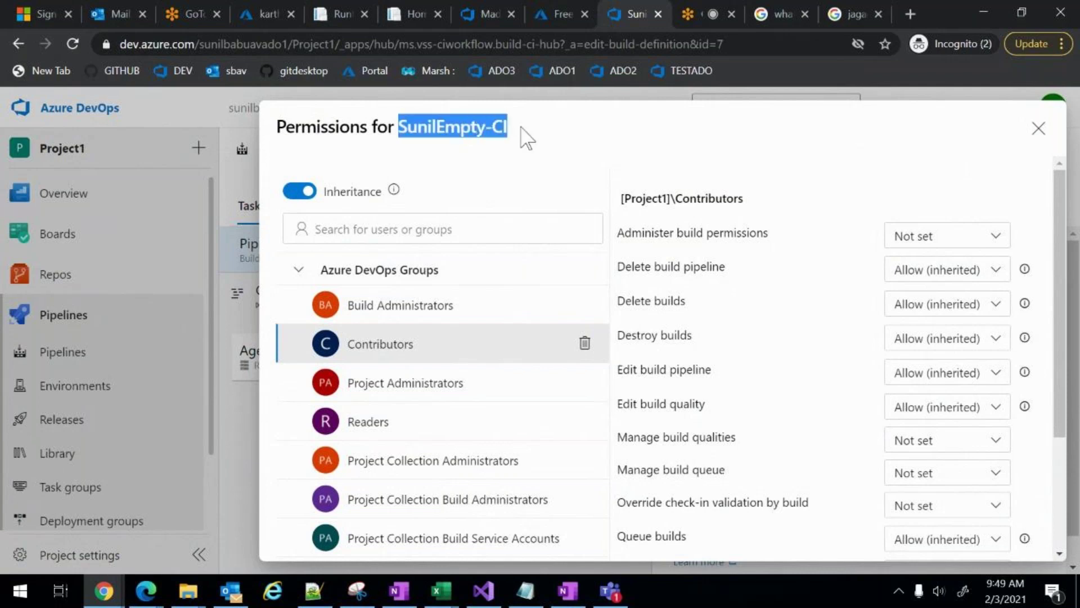
click(304, 194)
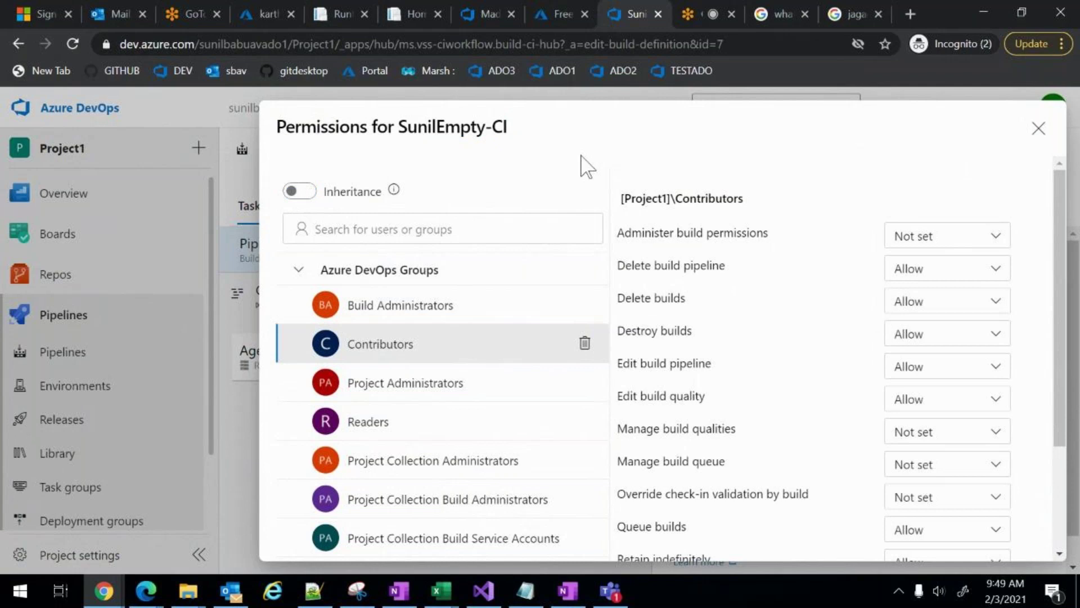
click(584, 344)
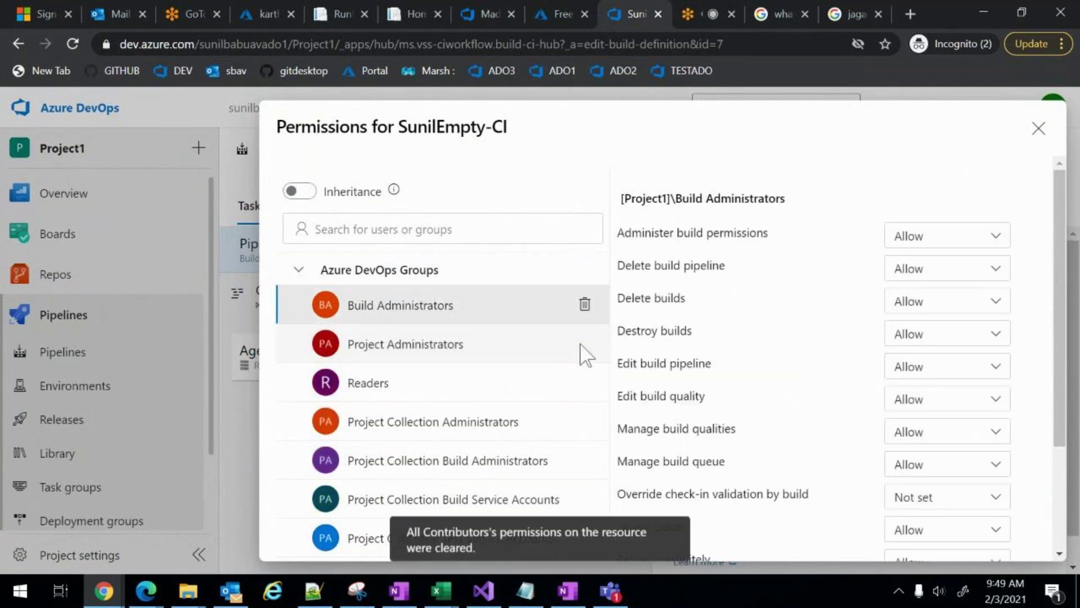
Look over the remaining groups and users, and show the Readers group's permissions
click(1061, 494)
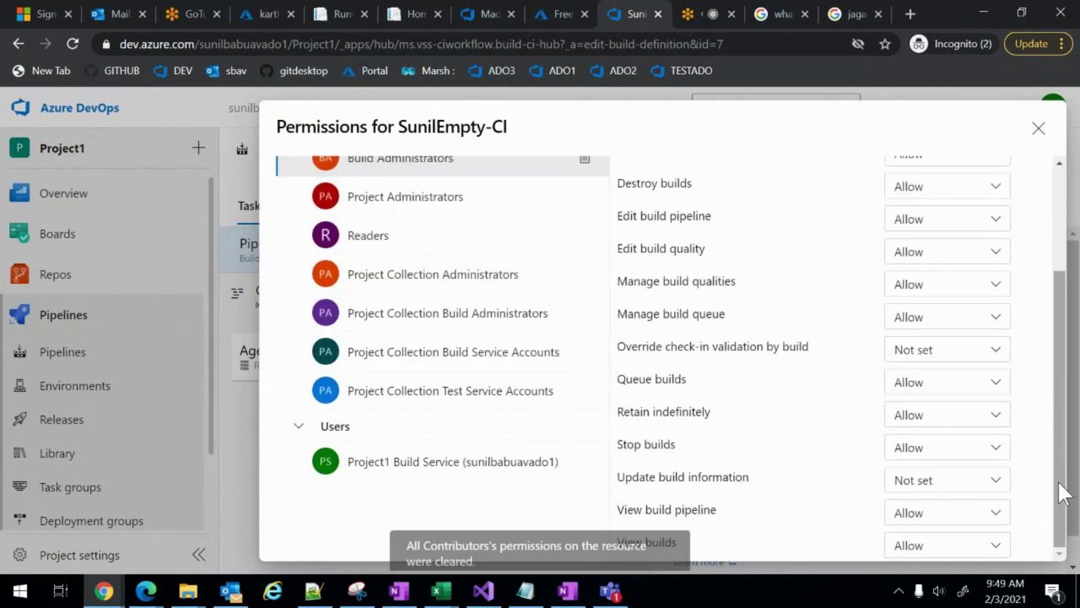
drag(1061, 494, 1062, 339)
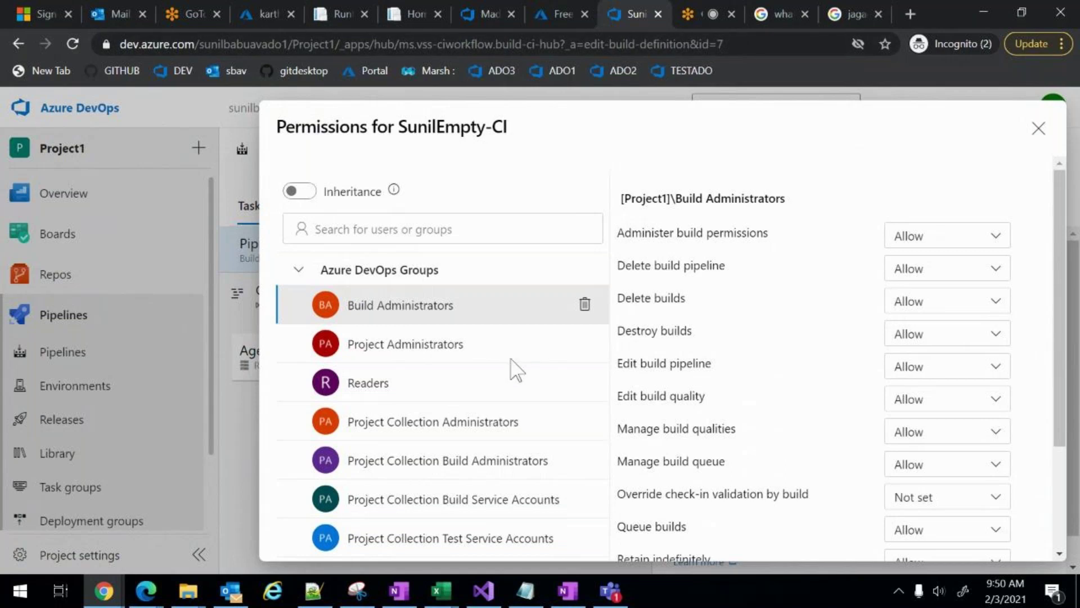
click(394, 391)
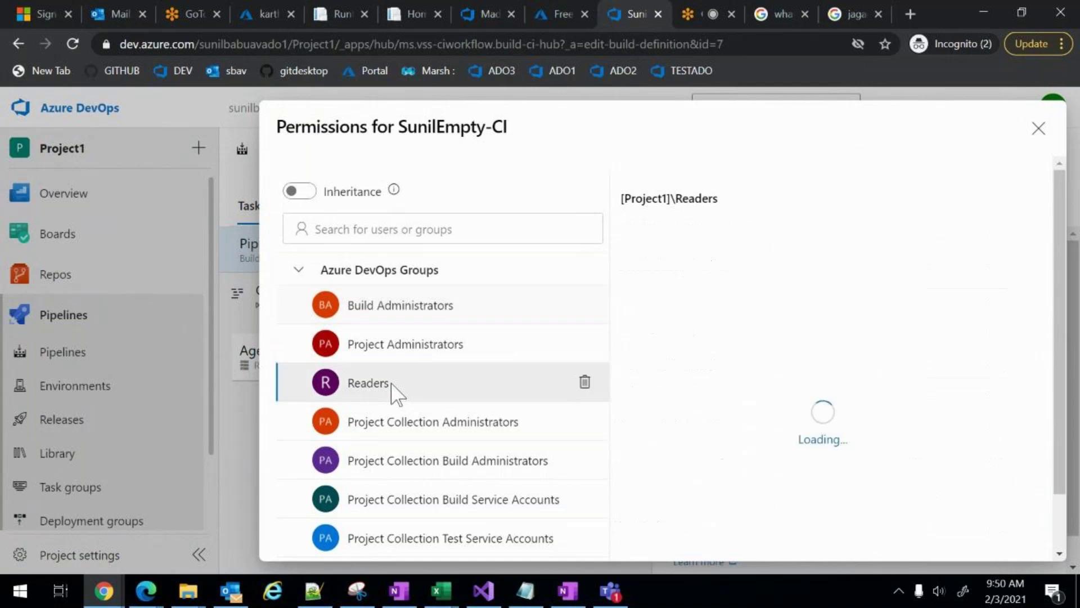
Remove the Readers group from the SunilEmpty-CI permissions and look over the remaining groups and users
click(585, 384)
click(476, 232)
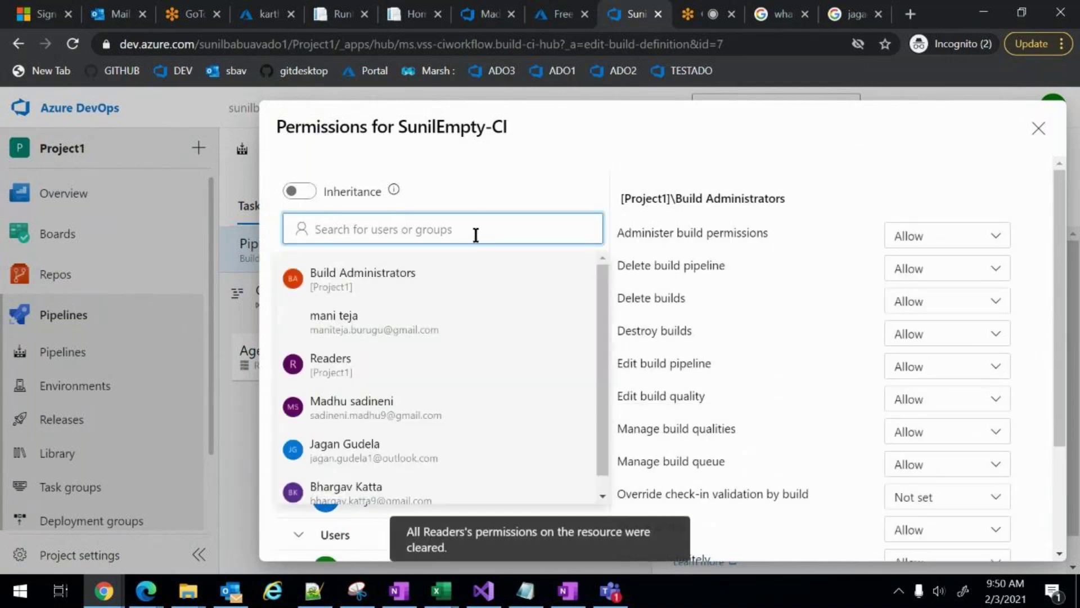
key(Escape)
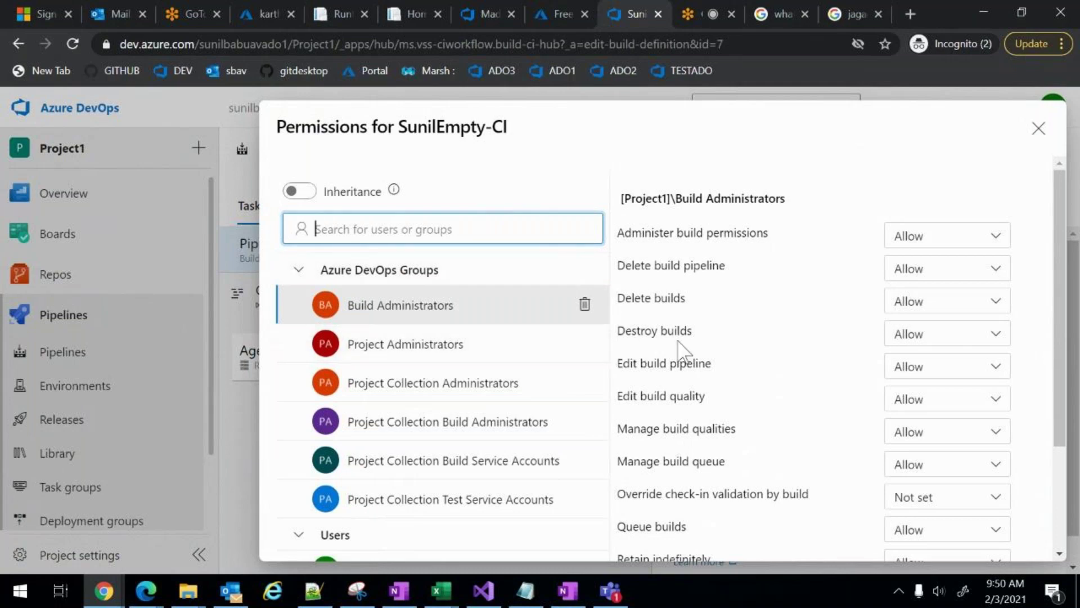
scroll(1063, 338, down, 2)
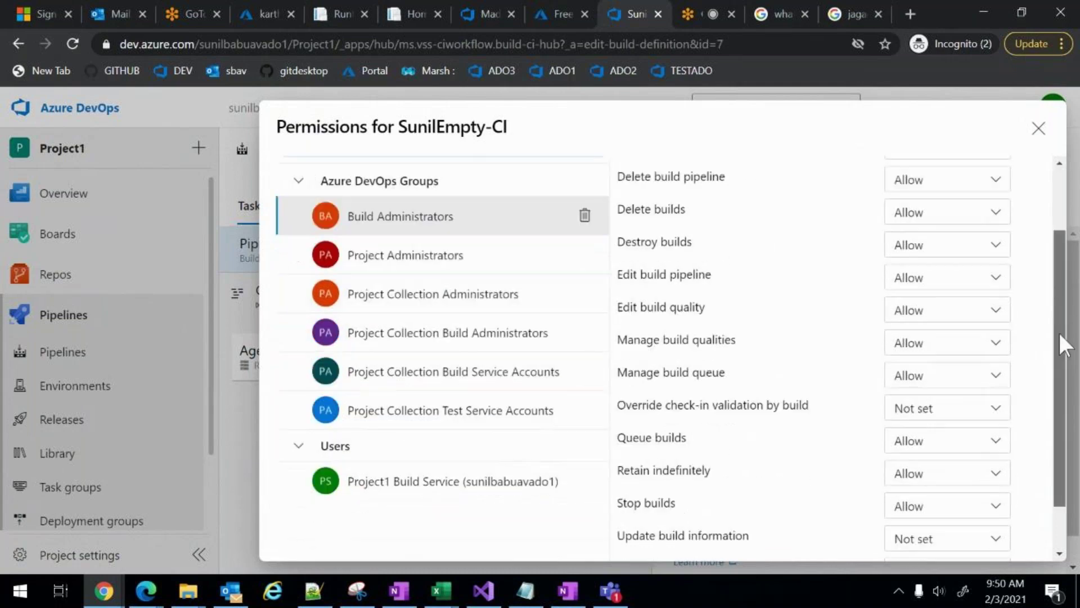
Switch to GoToMeeting and, in the other Azure DevOps session, view the releases of the SunilCDDemo-MultiStage release pipeline
click(691, 10)
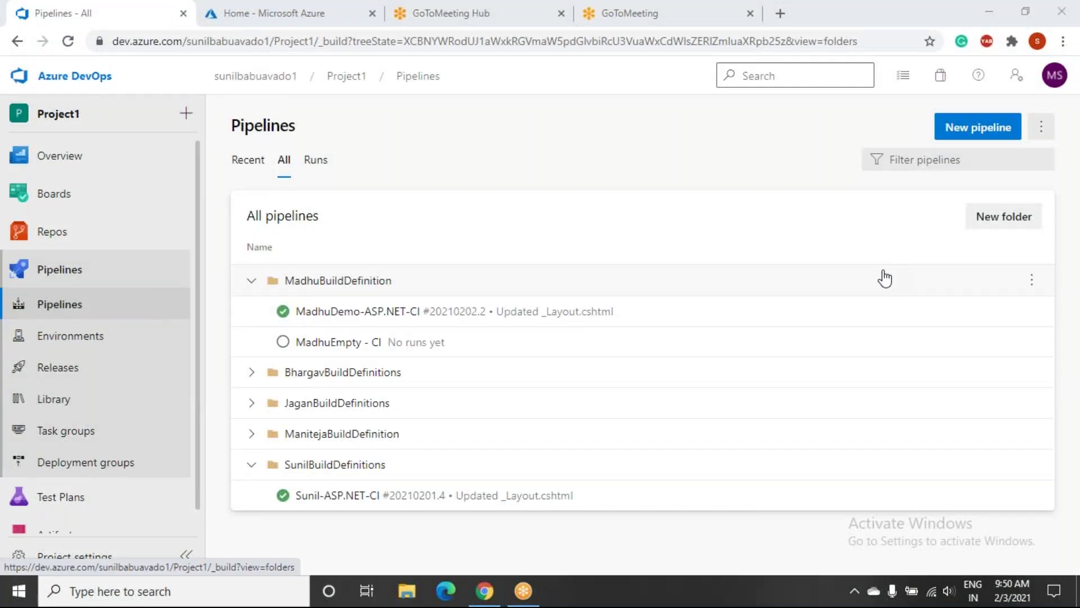
scroll(113, 383, down, 1)
click(88, 353)
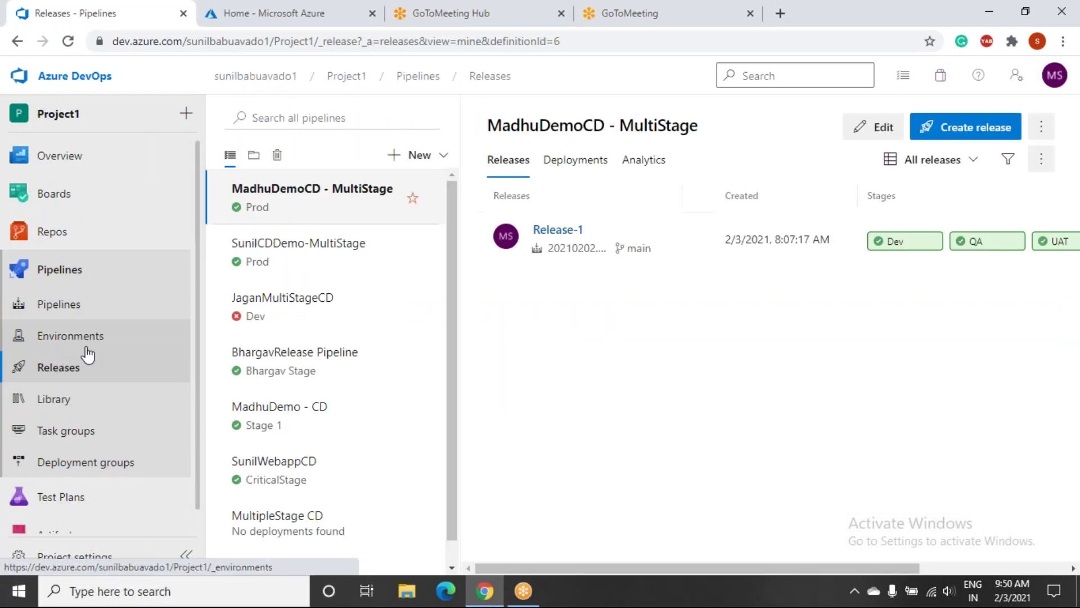
click(303, 271)
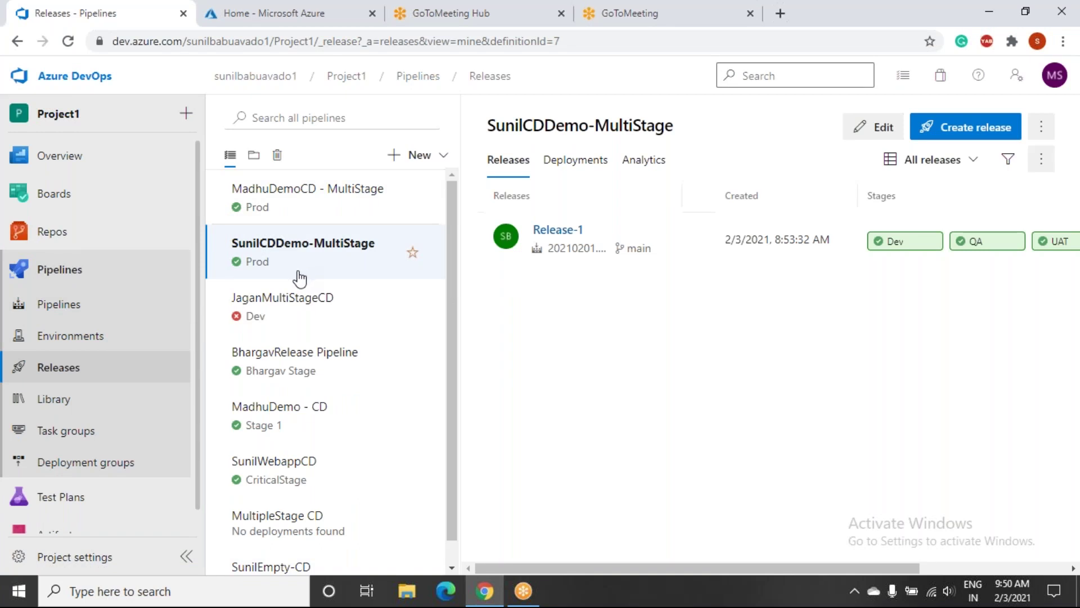
scroll(299, 278, down, 1)
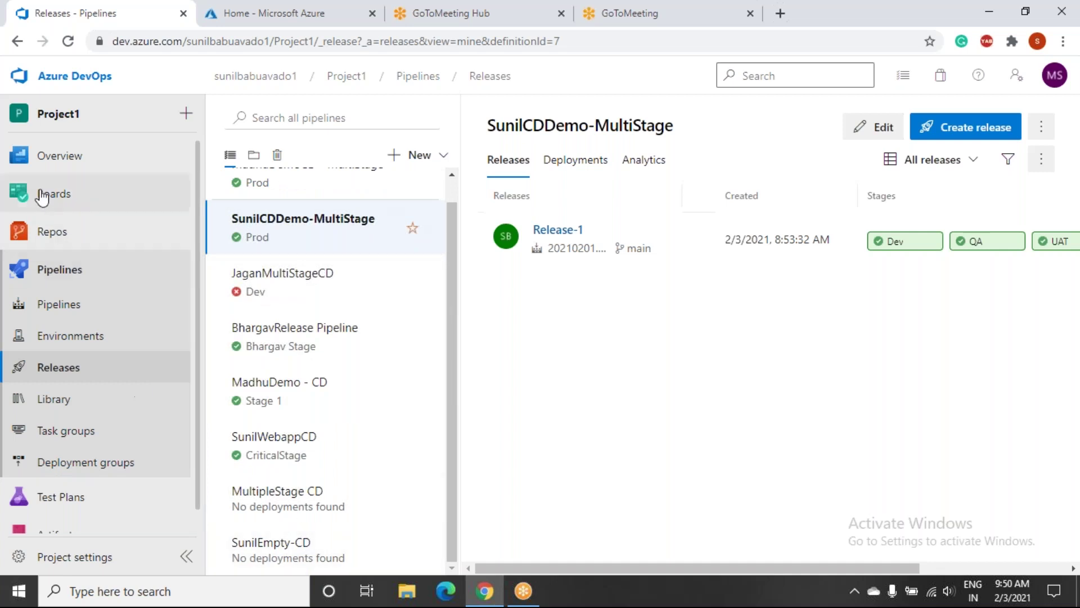
Expand the SunilBuildDefinitions folder in the list of all build pipelines and reload the page
click(89, 303)
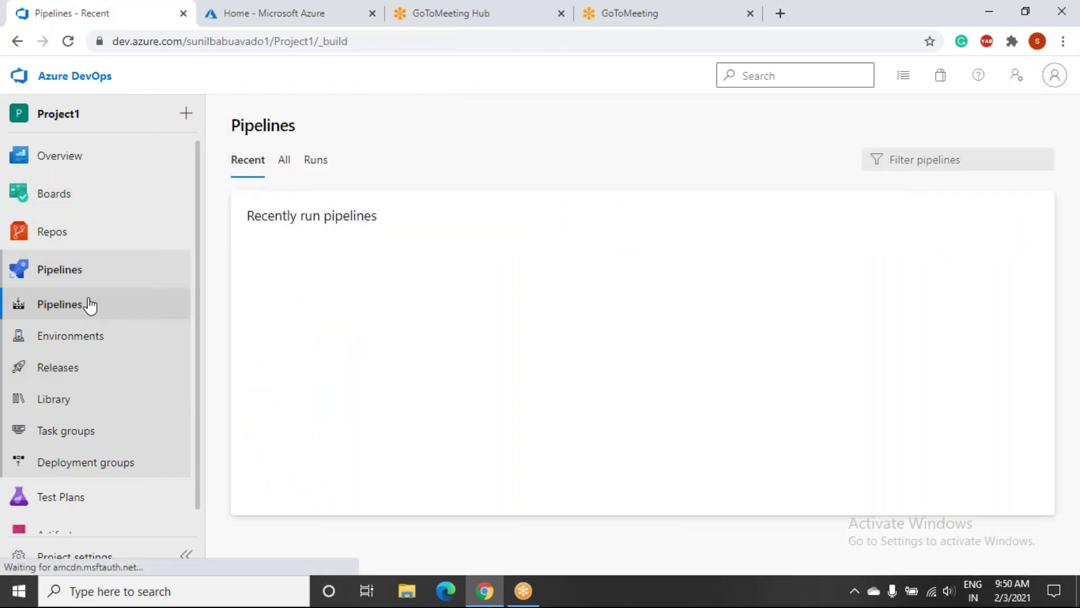
click(284, 159)
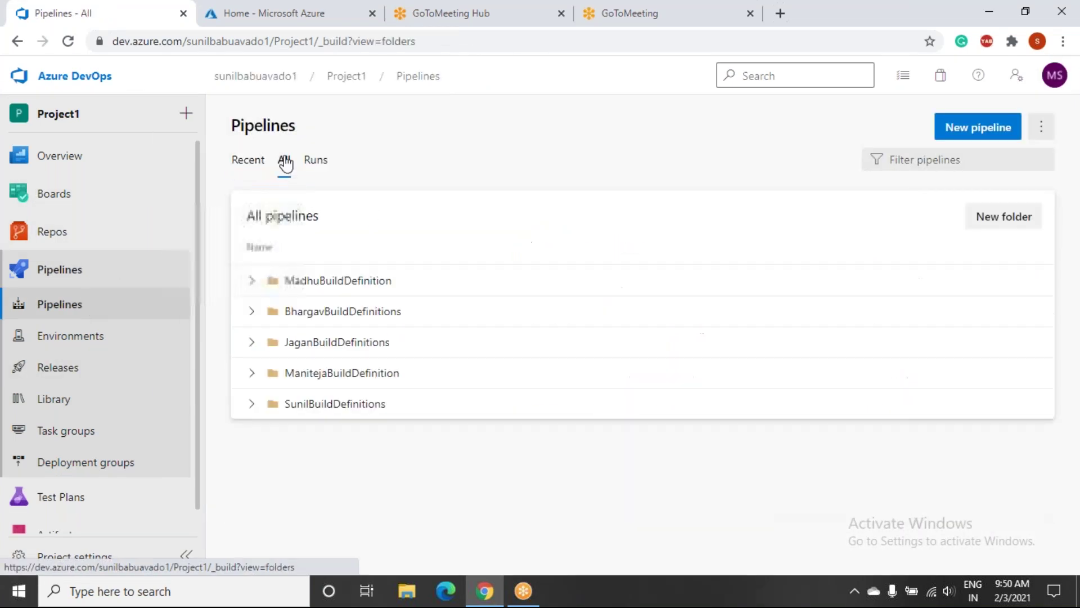
click(252, 406)
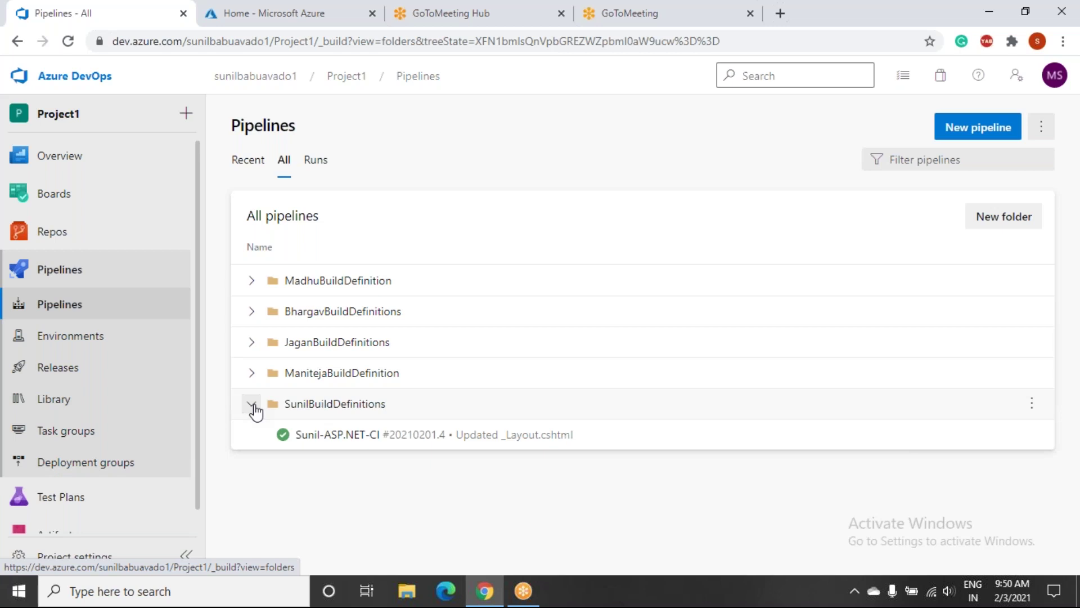
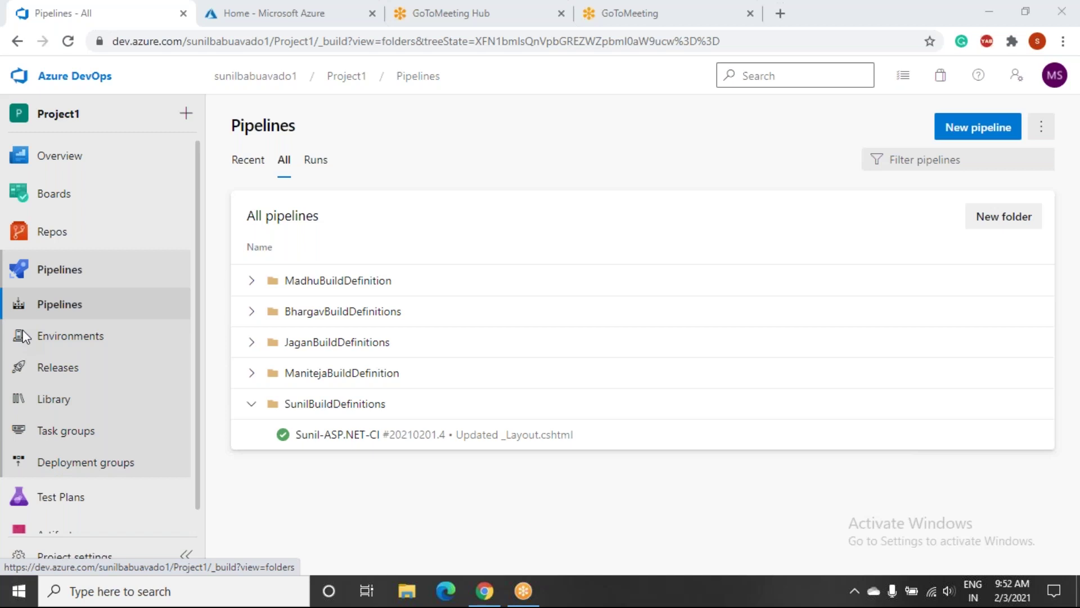
click(69, 43)
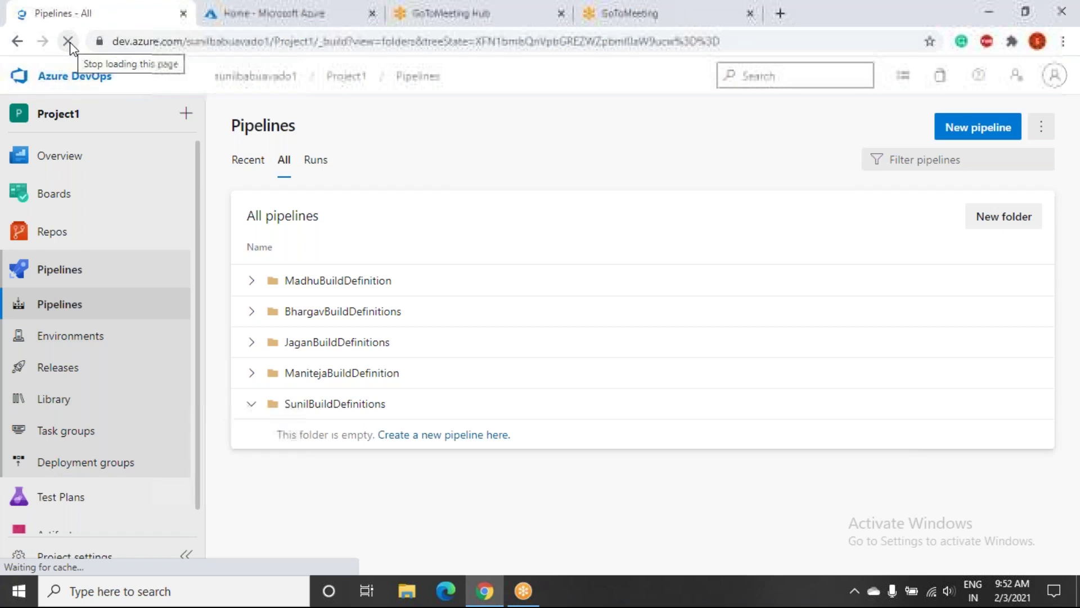